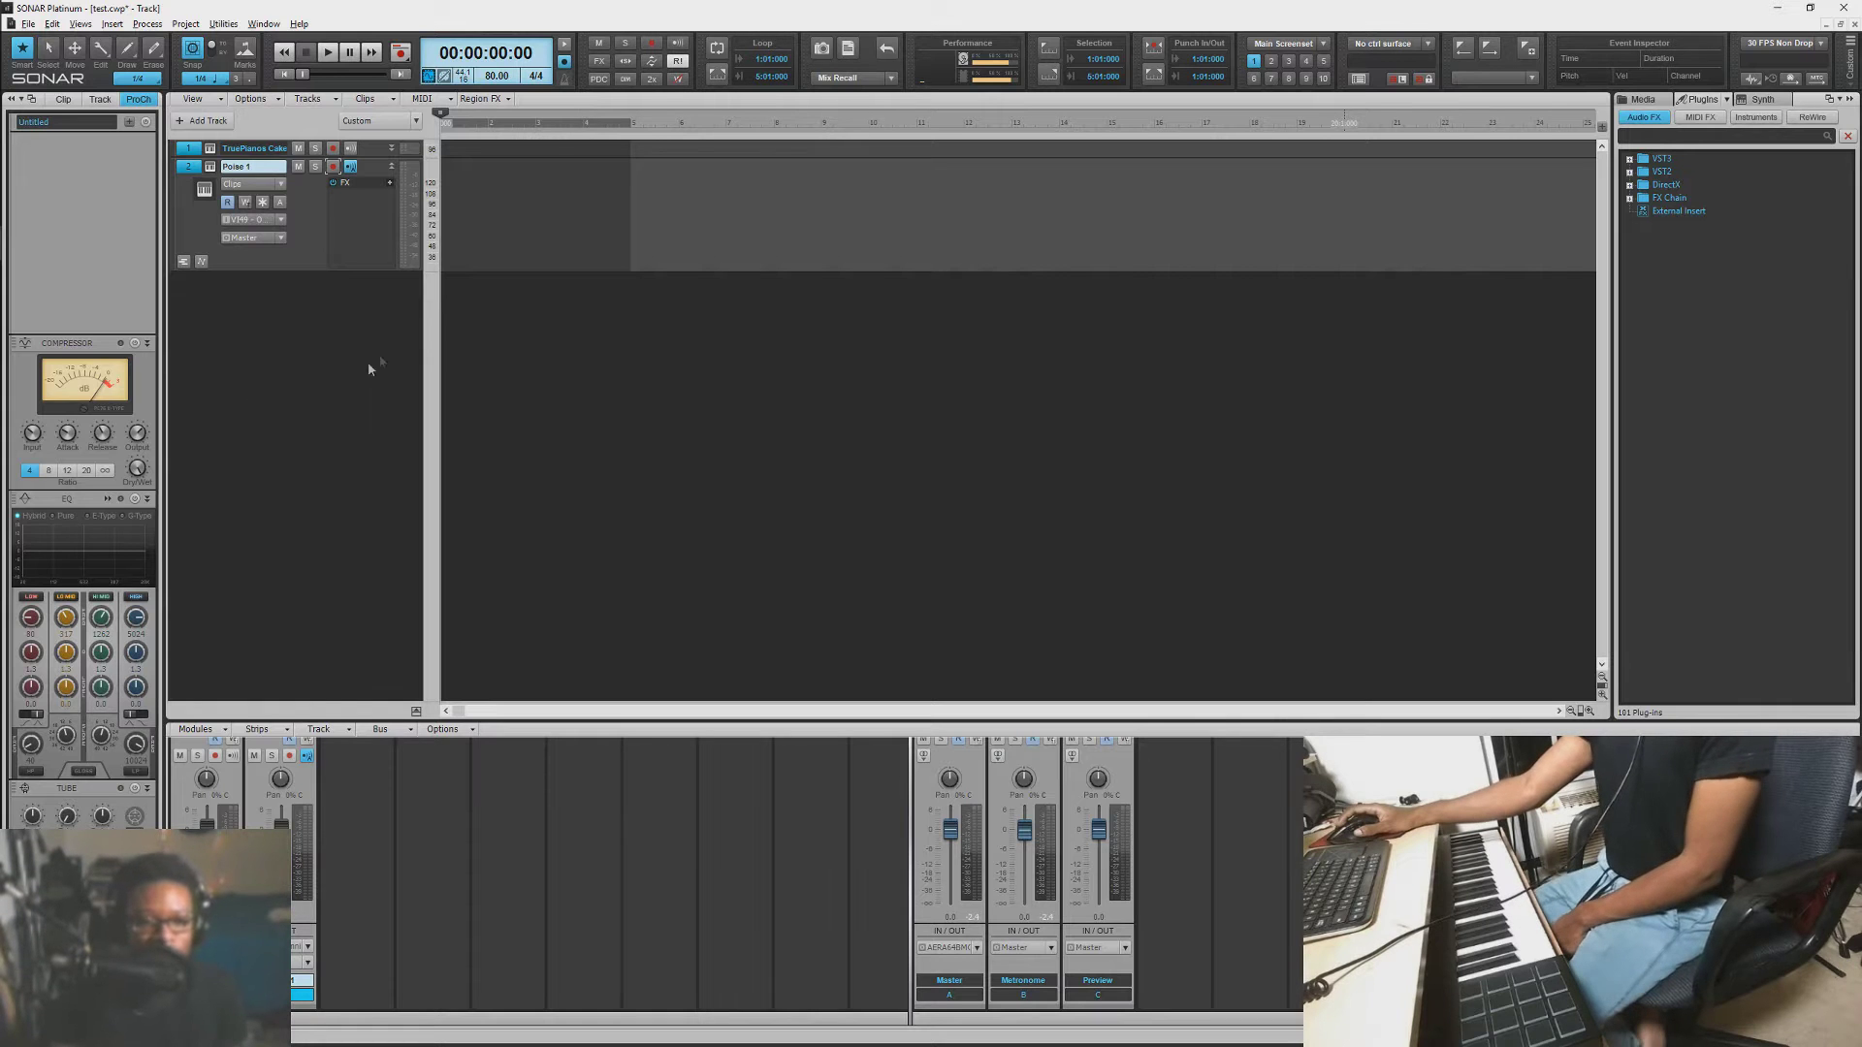
Step: Open the Poise drum sampler for track 2, place its window below the tracks and check its pads
{"action": "left_click", "coordinate": [211, 172]}
{"action": "left_click_drag", "start_coordinate": [283, 17], "coordinate": [862, 320]}
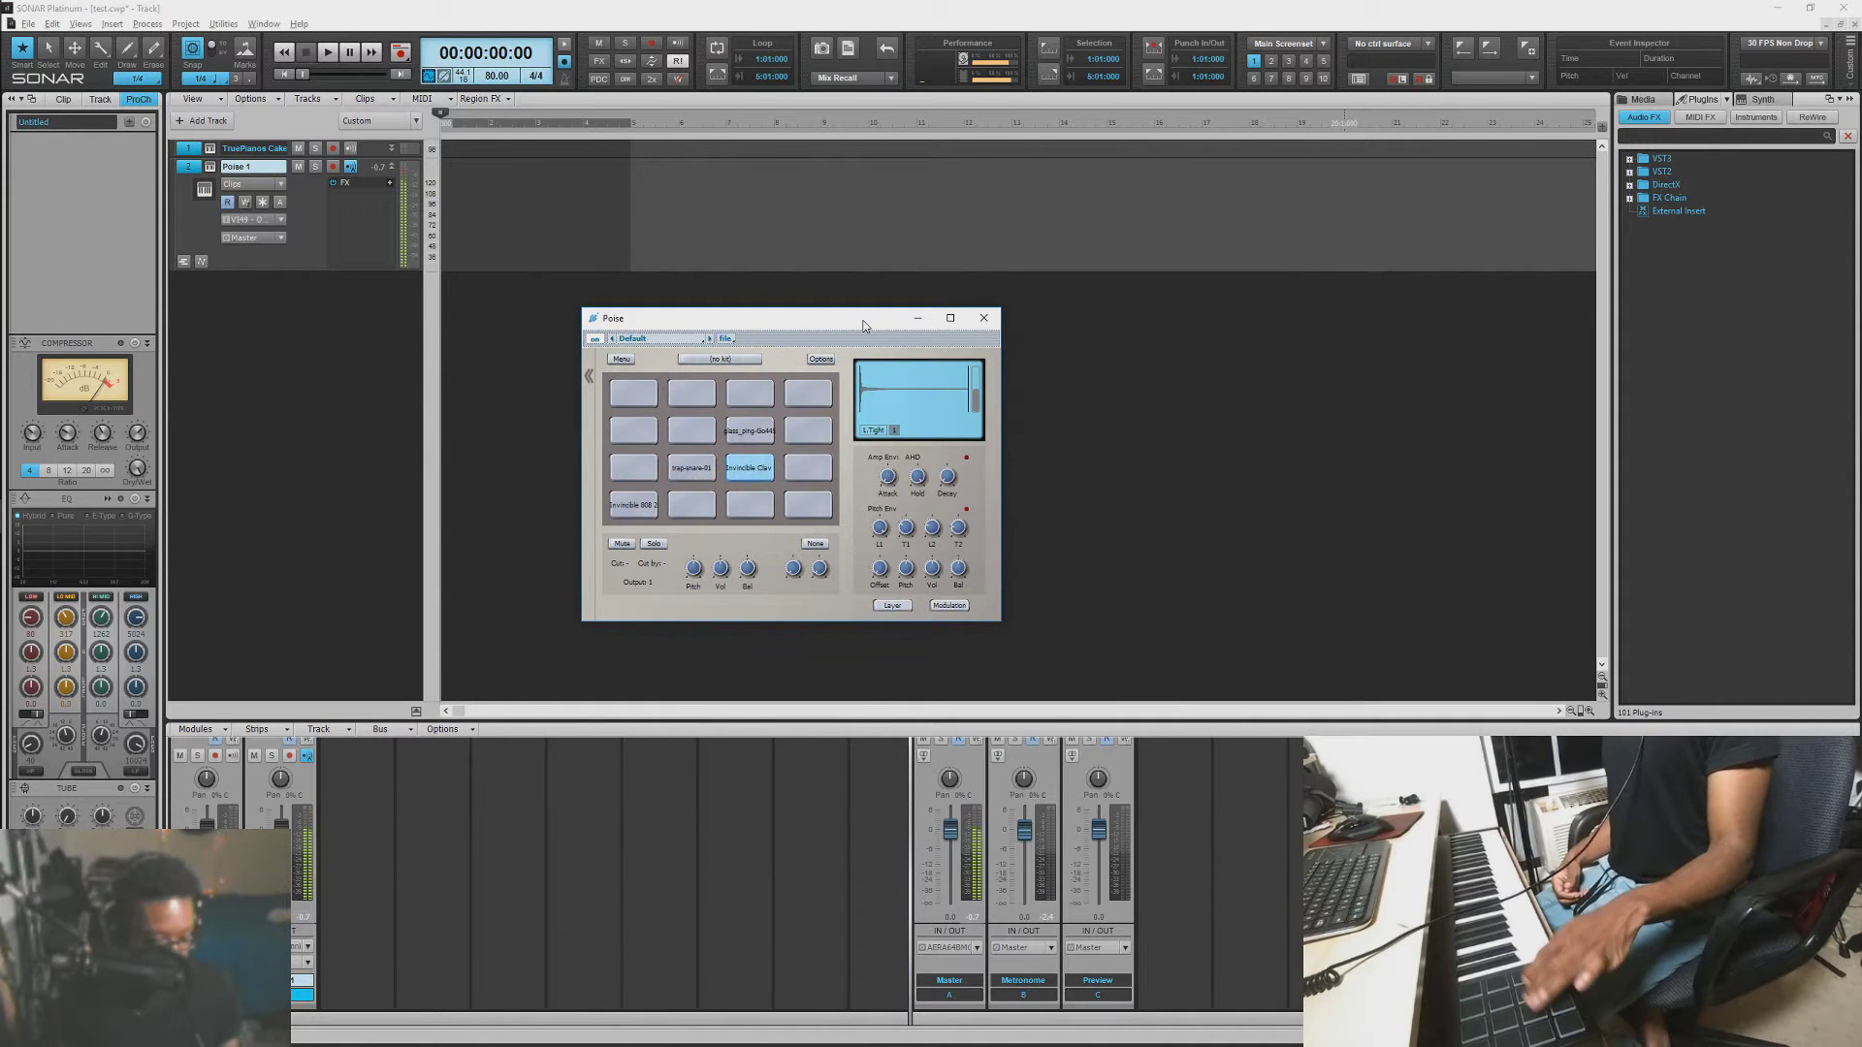
{"action": "left_click", "coordinate": [742, 473]}
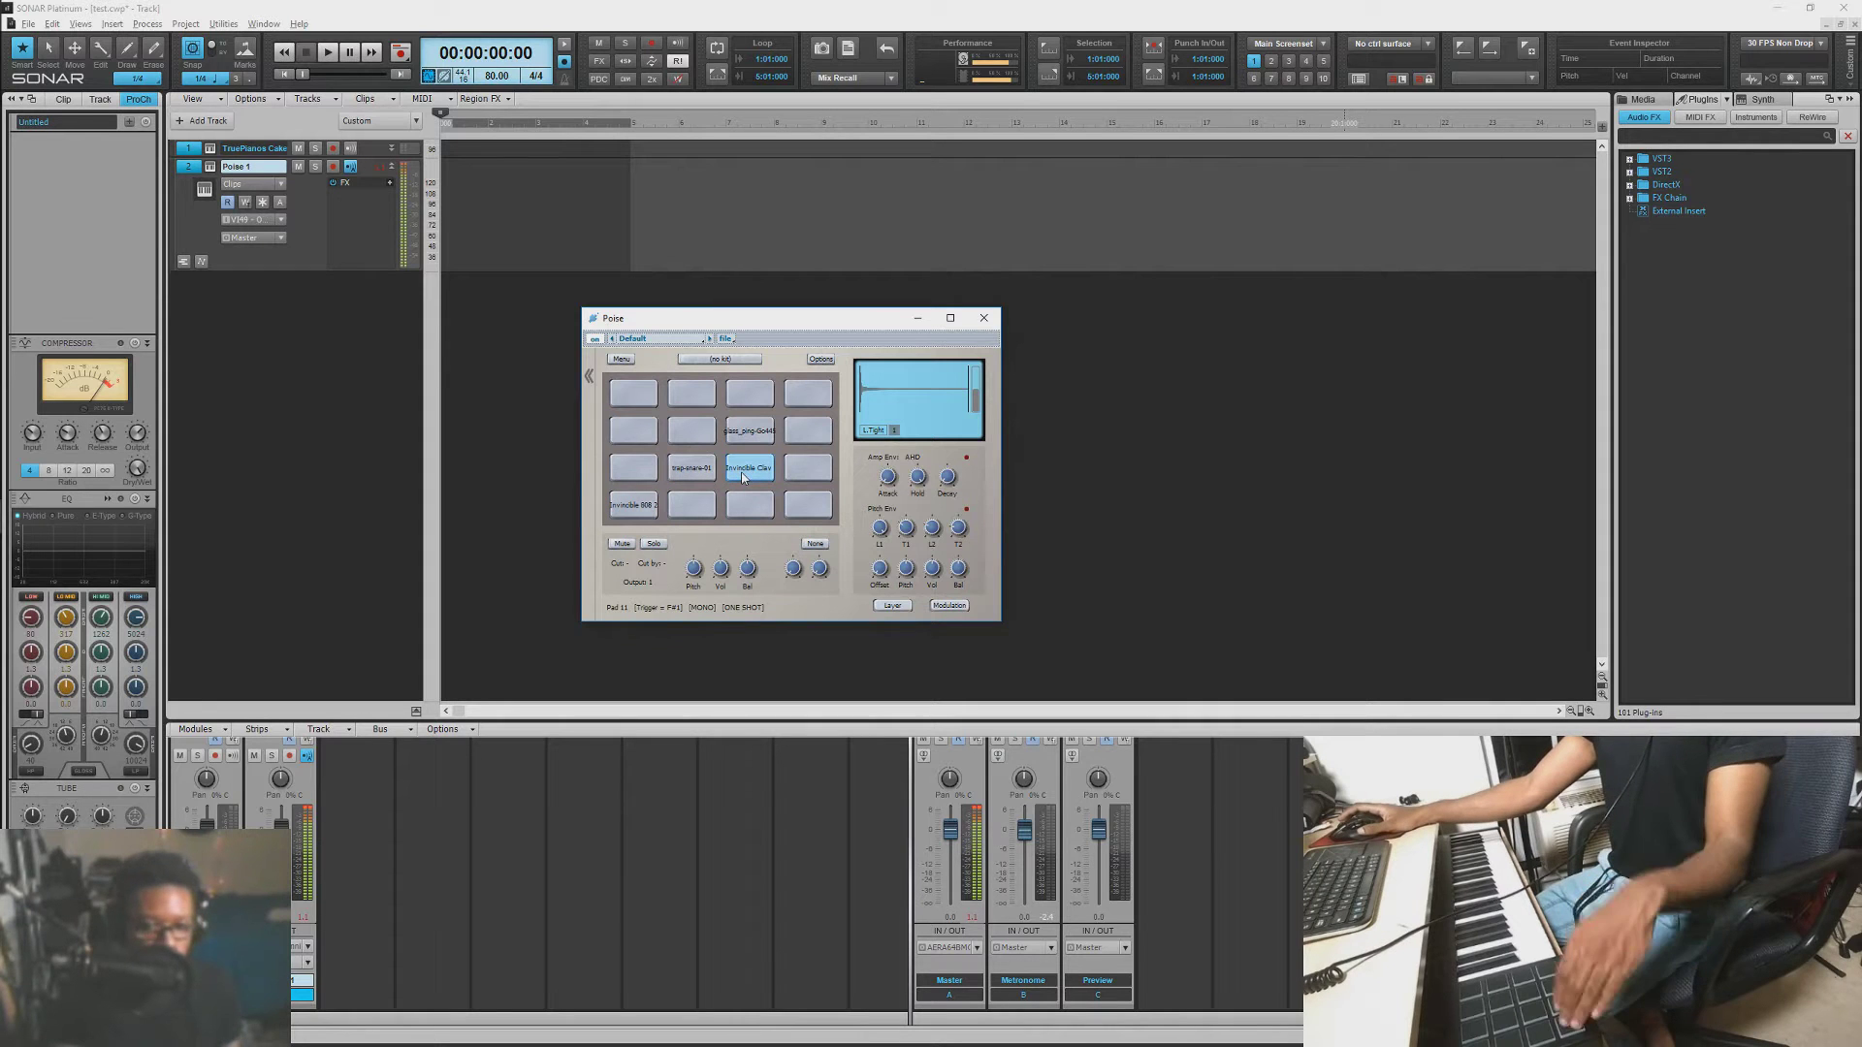
{"action": "right_click", "coordinate": [695, 506]}
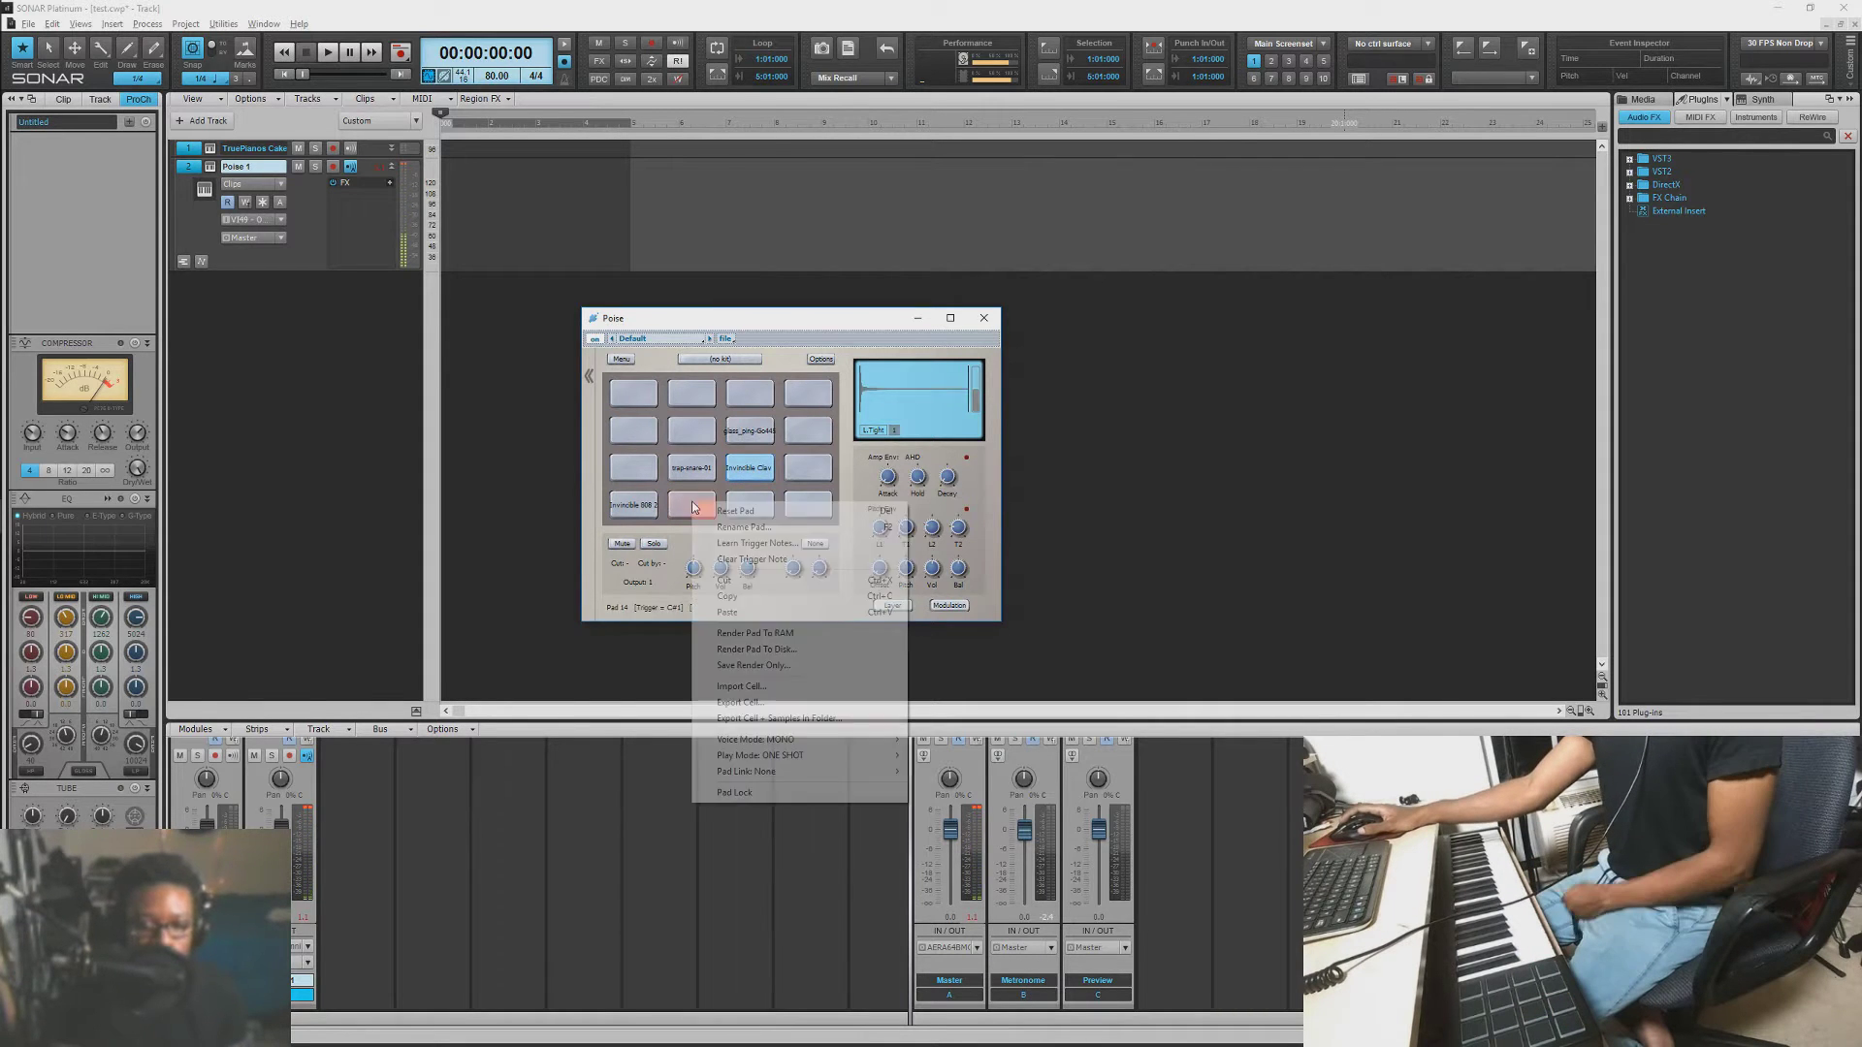
{"action": "left_click", "coordinate": [832, 318]}
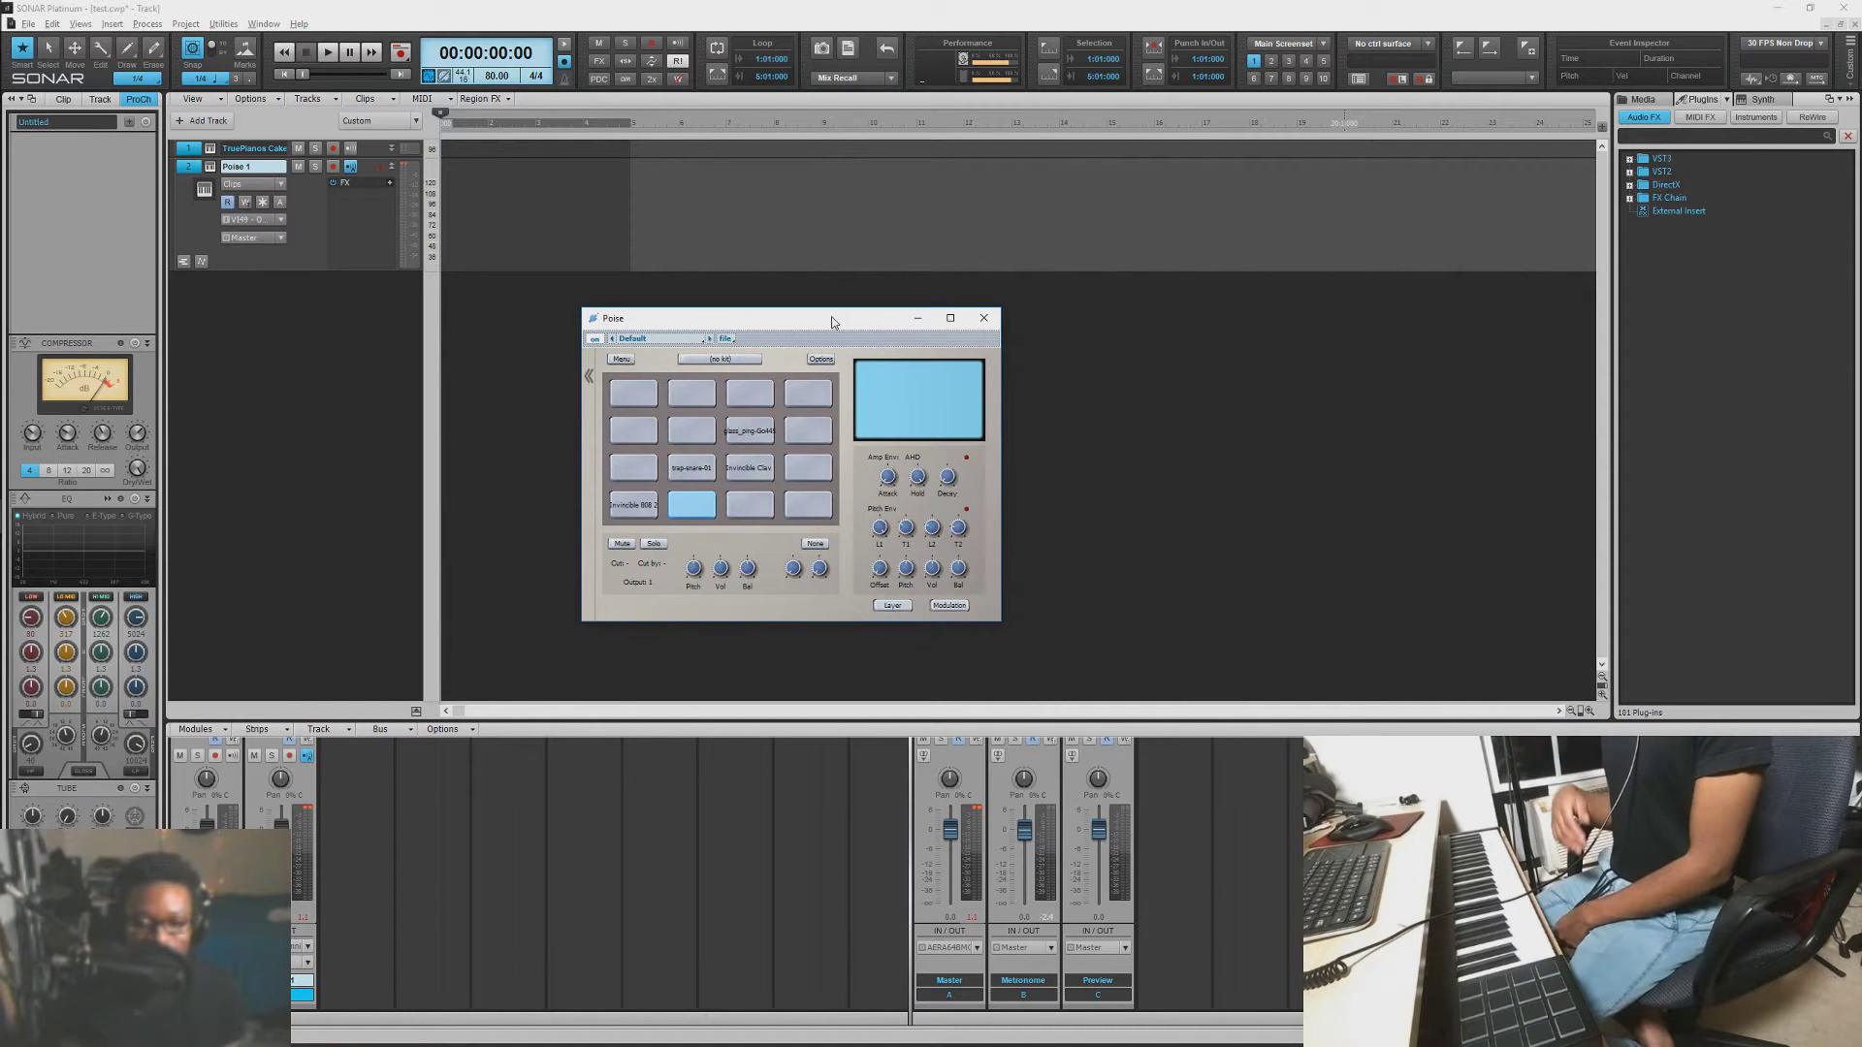
Step: Turn on looping for the first four measures and arm the Poise 1 track for recording
{"action": "left_click", "coordinate": [373, 158]}
{"action": "left_click", "coordinate": [373, 158]}
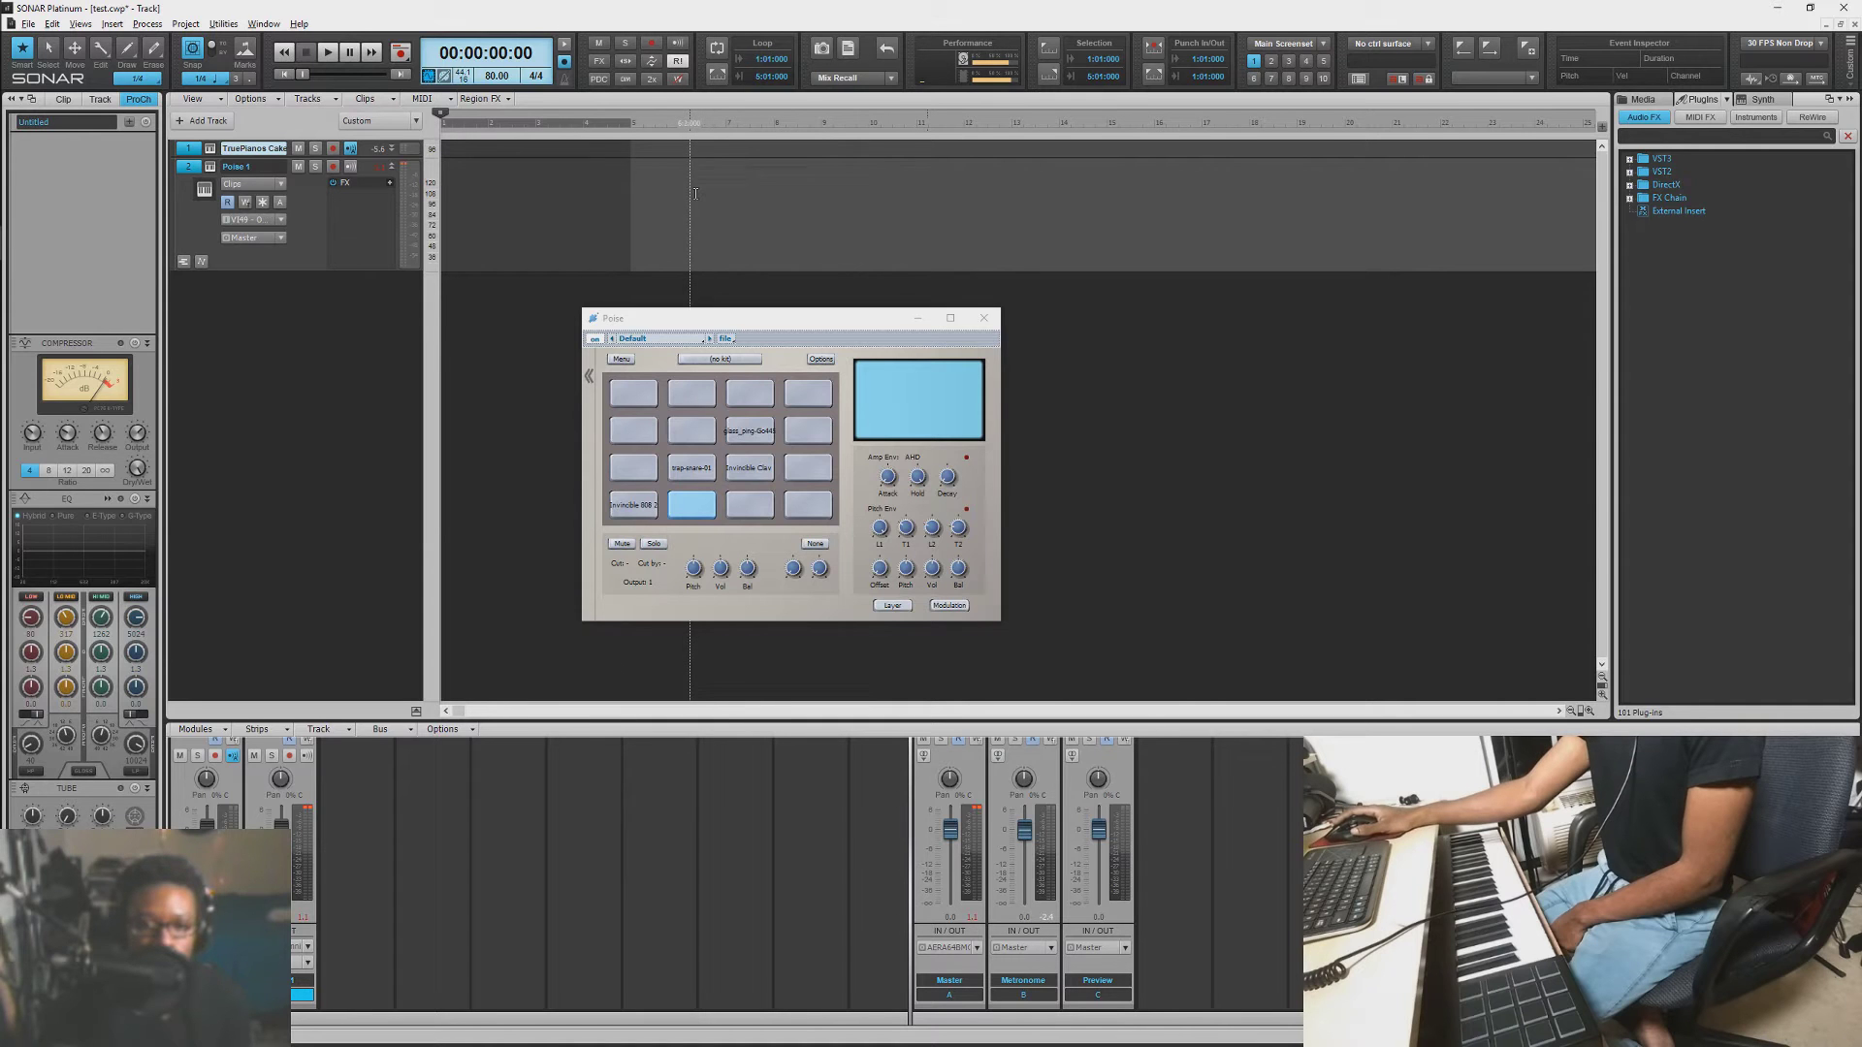
{"action": "left_click", "coordinate": [717, 49]}
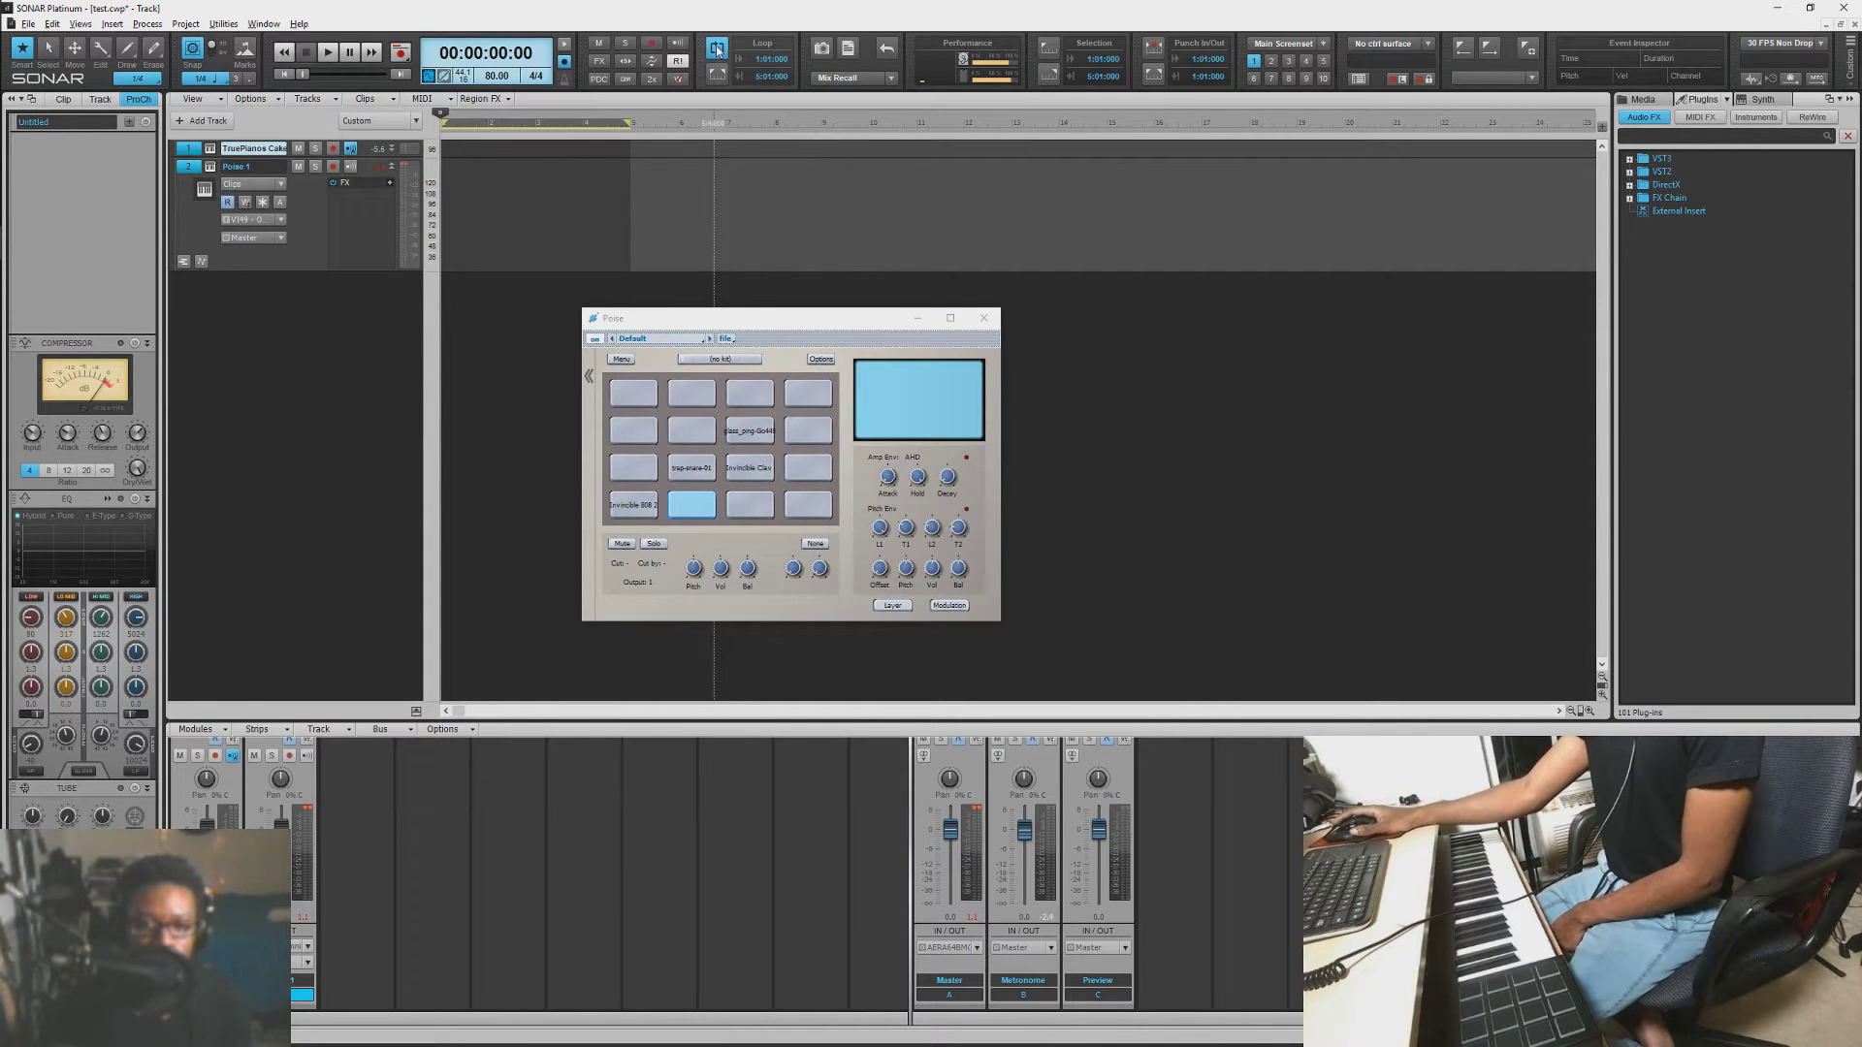
{"action": "left_click", "coordinate": [336, 168]}
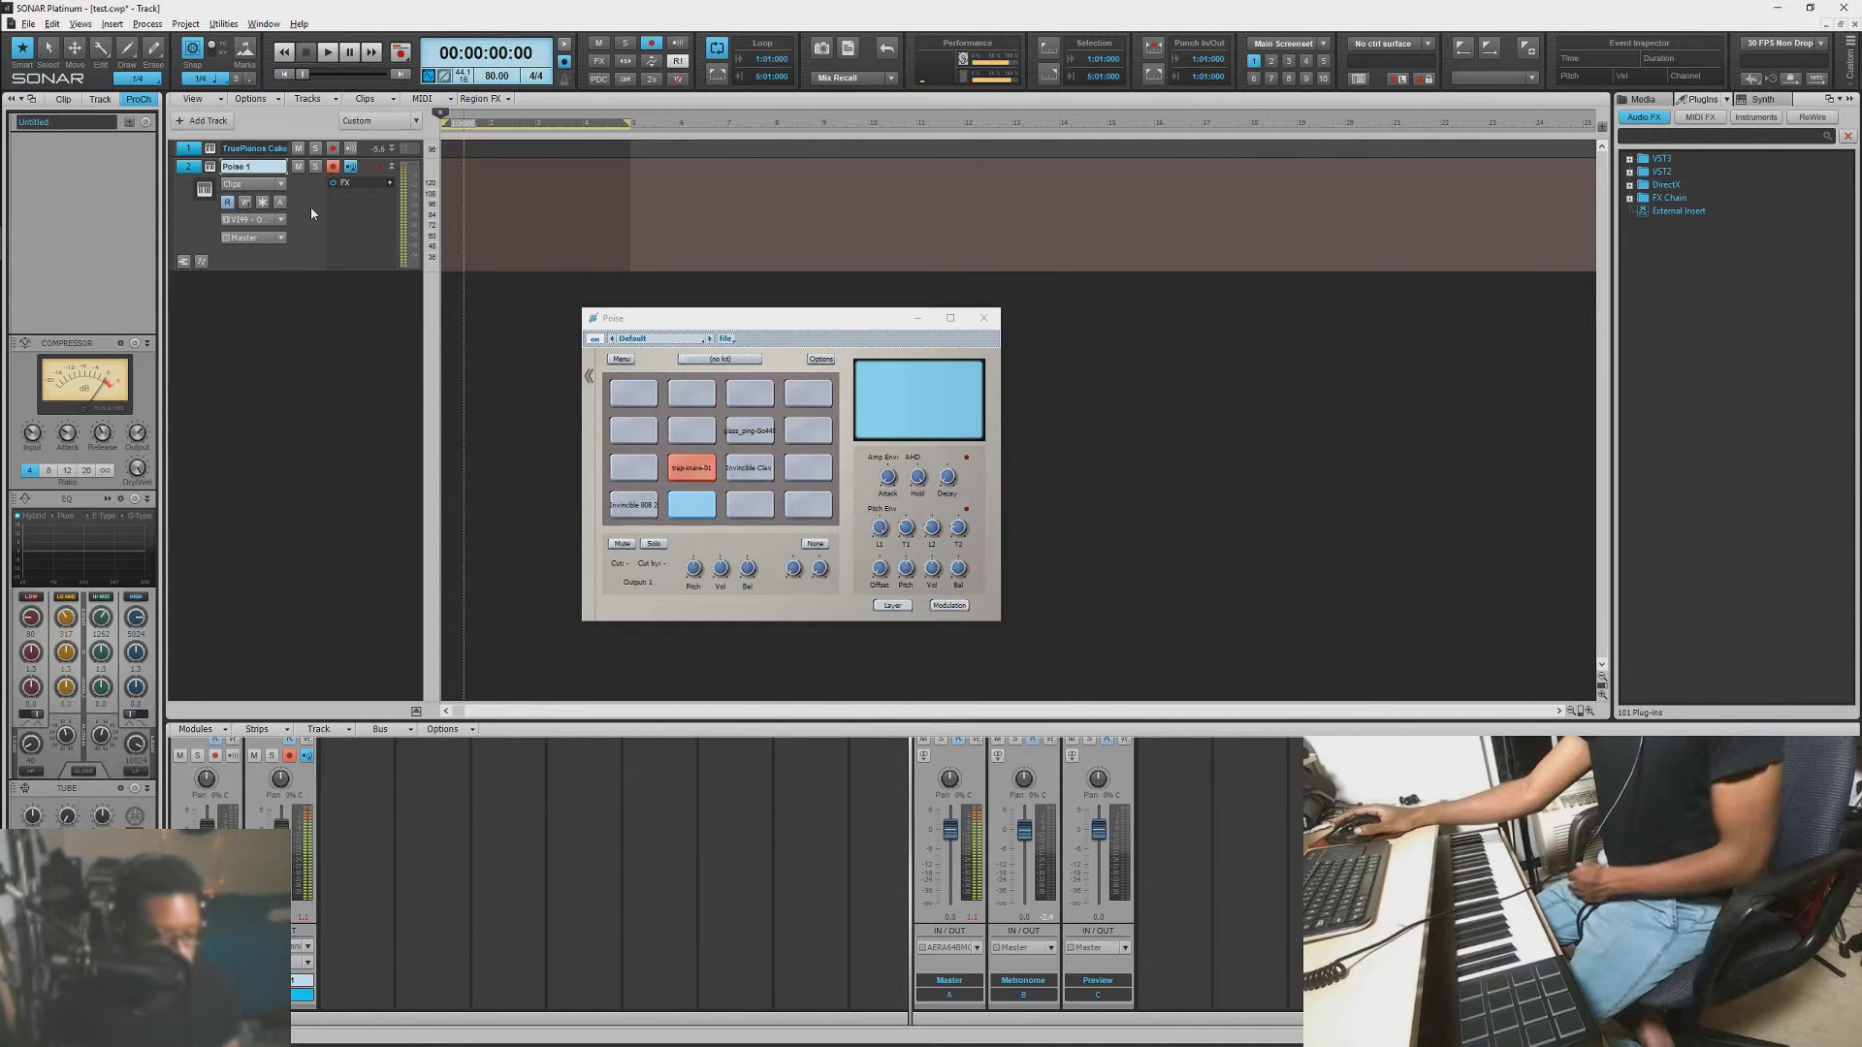
Step: Review the project's metronome preferences, including the record count-in and recording click, and close them
{"action": "key", "text": "p"}
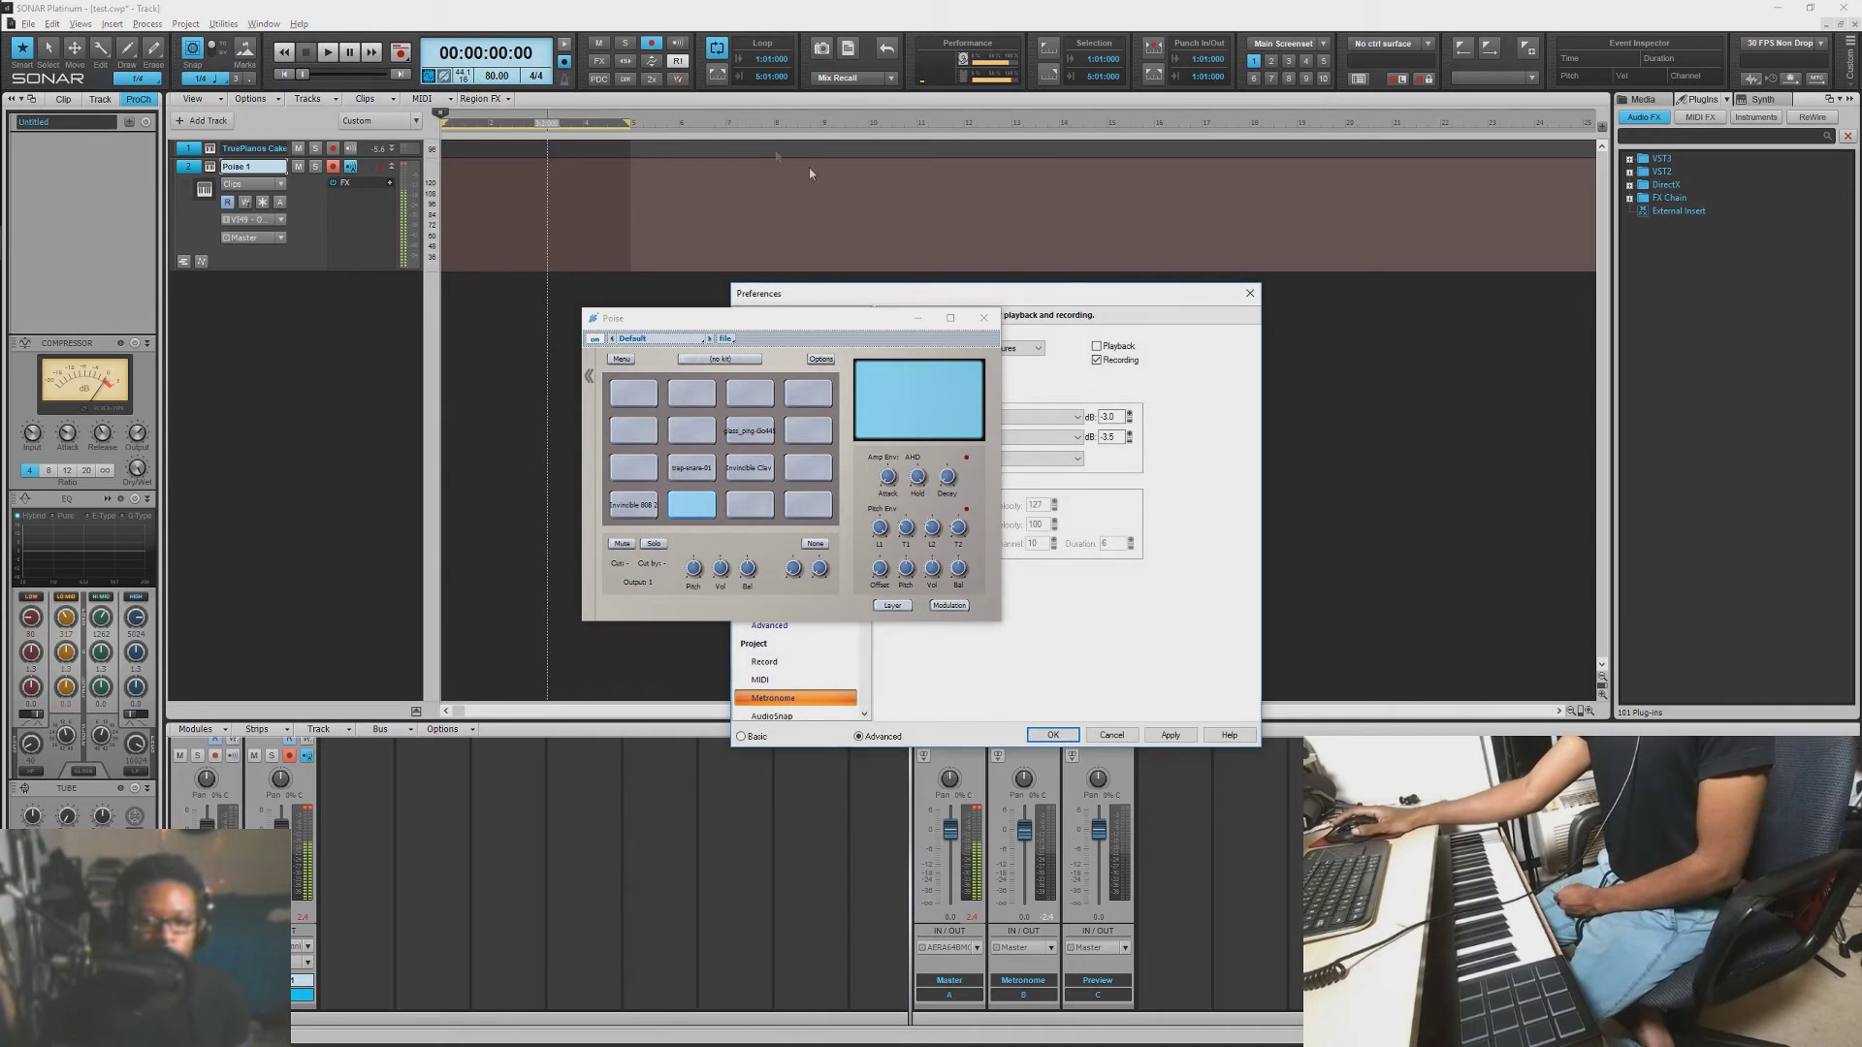
{"action": "left_click_drag", "start_coordinate": [1080, 304], "coordinate": [1320, 302]}
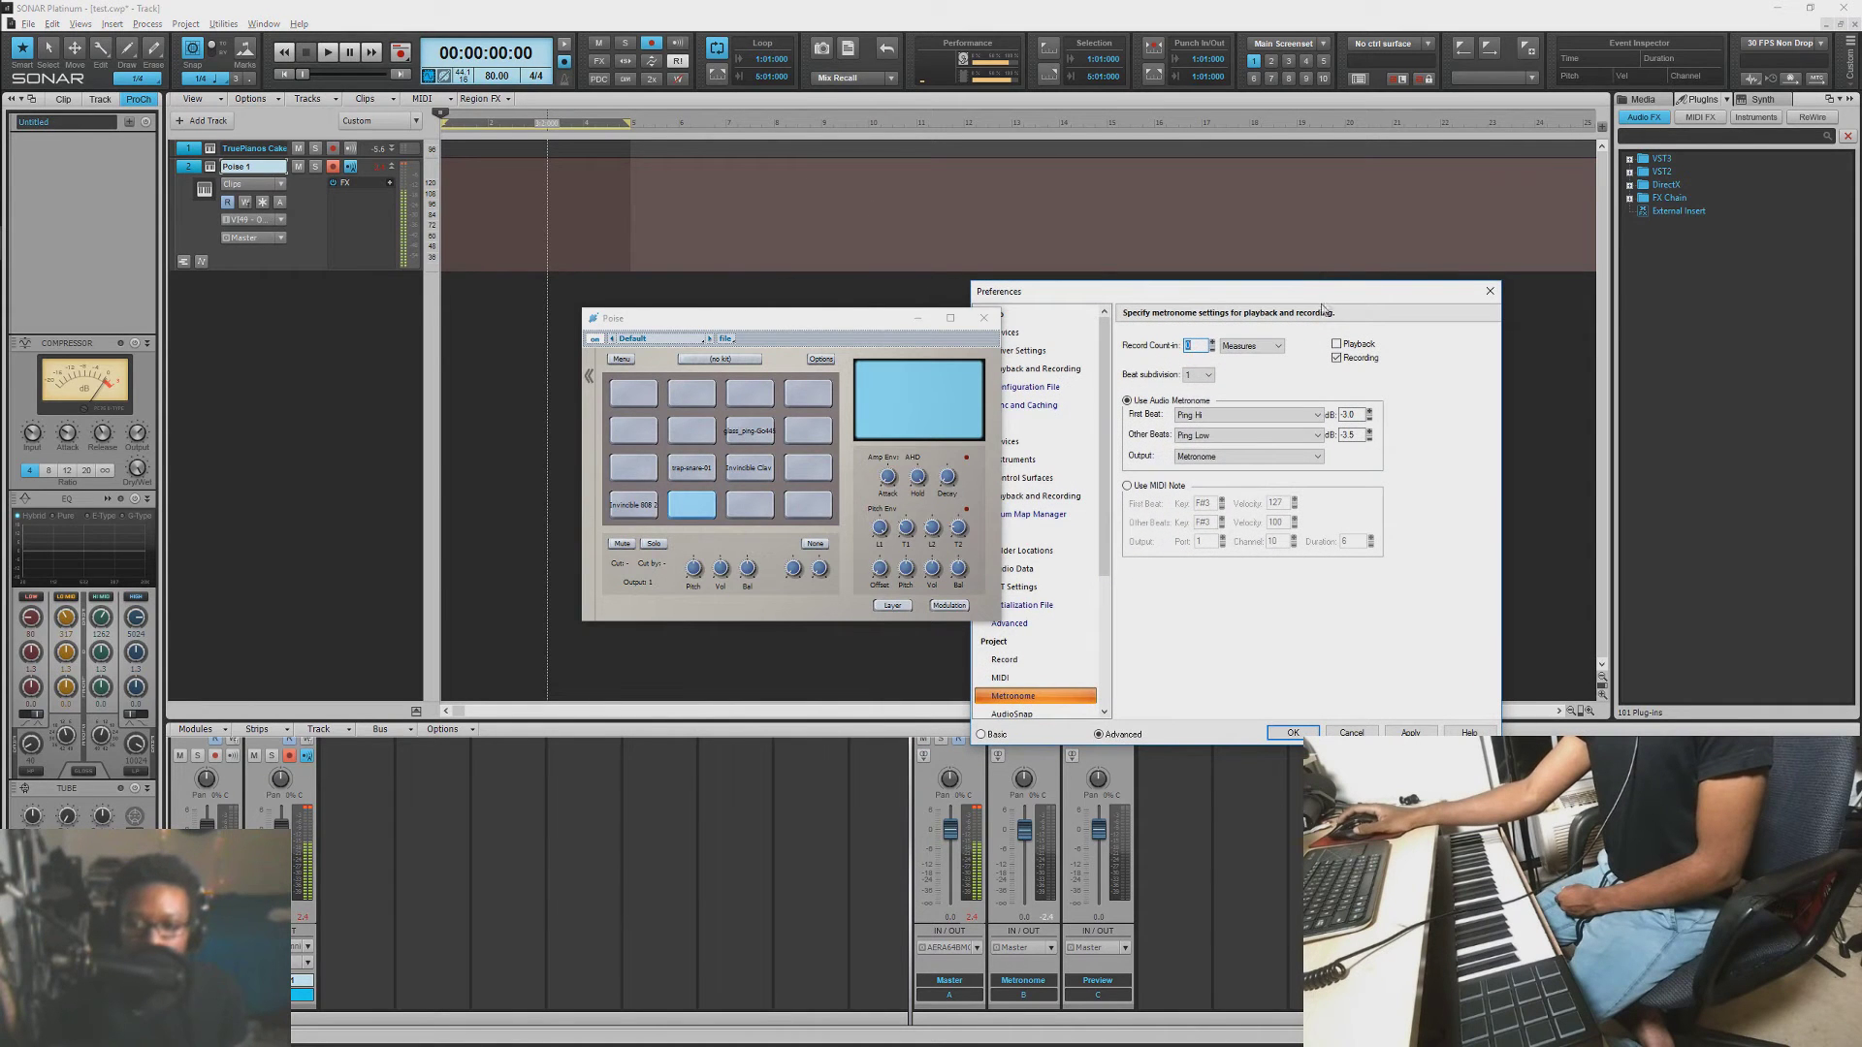
{"action": "left_click", "coordinate": [1410, 733]}
{"action": "left_click", "coordinate": [1055, 736]}
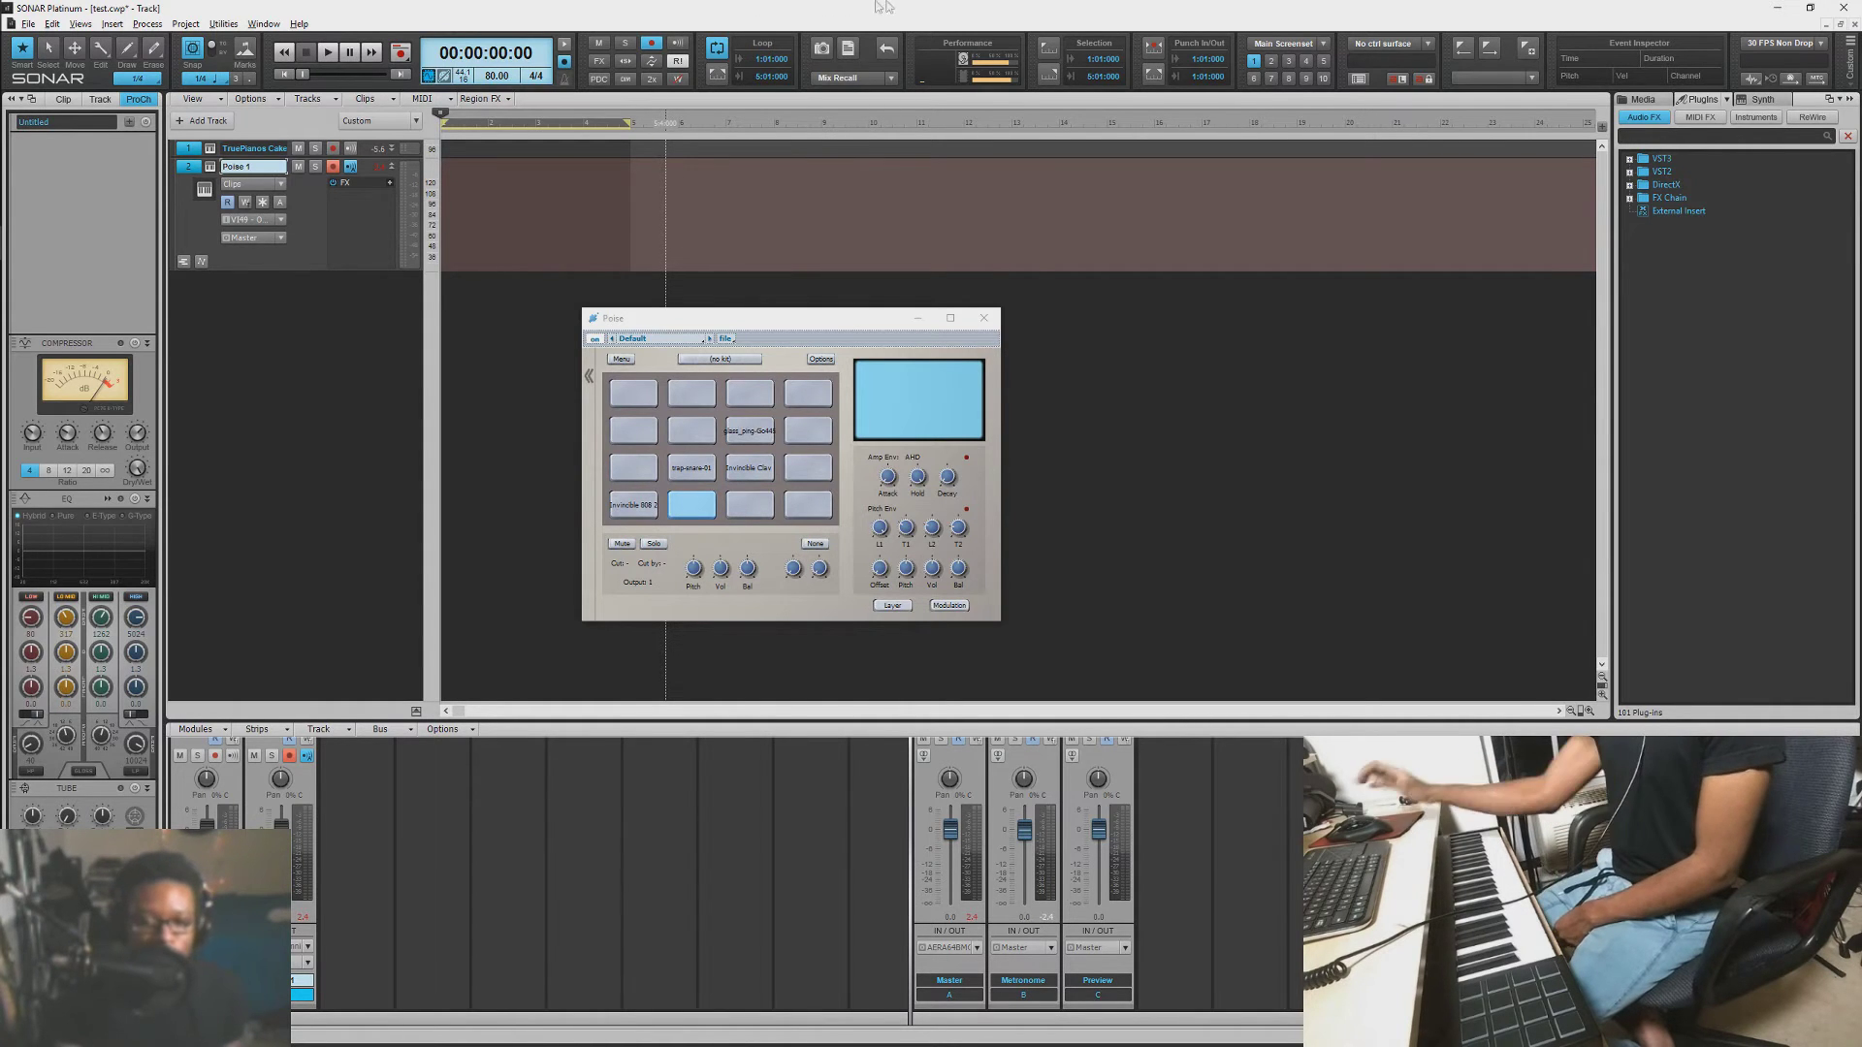
Step: Record a drum pattern from the project start on the Poise 1 track and stop at the end of the loop
{"action": "left_click", "coordinate": [328, 51]}
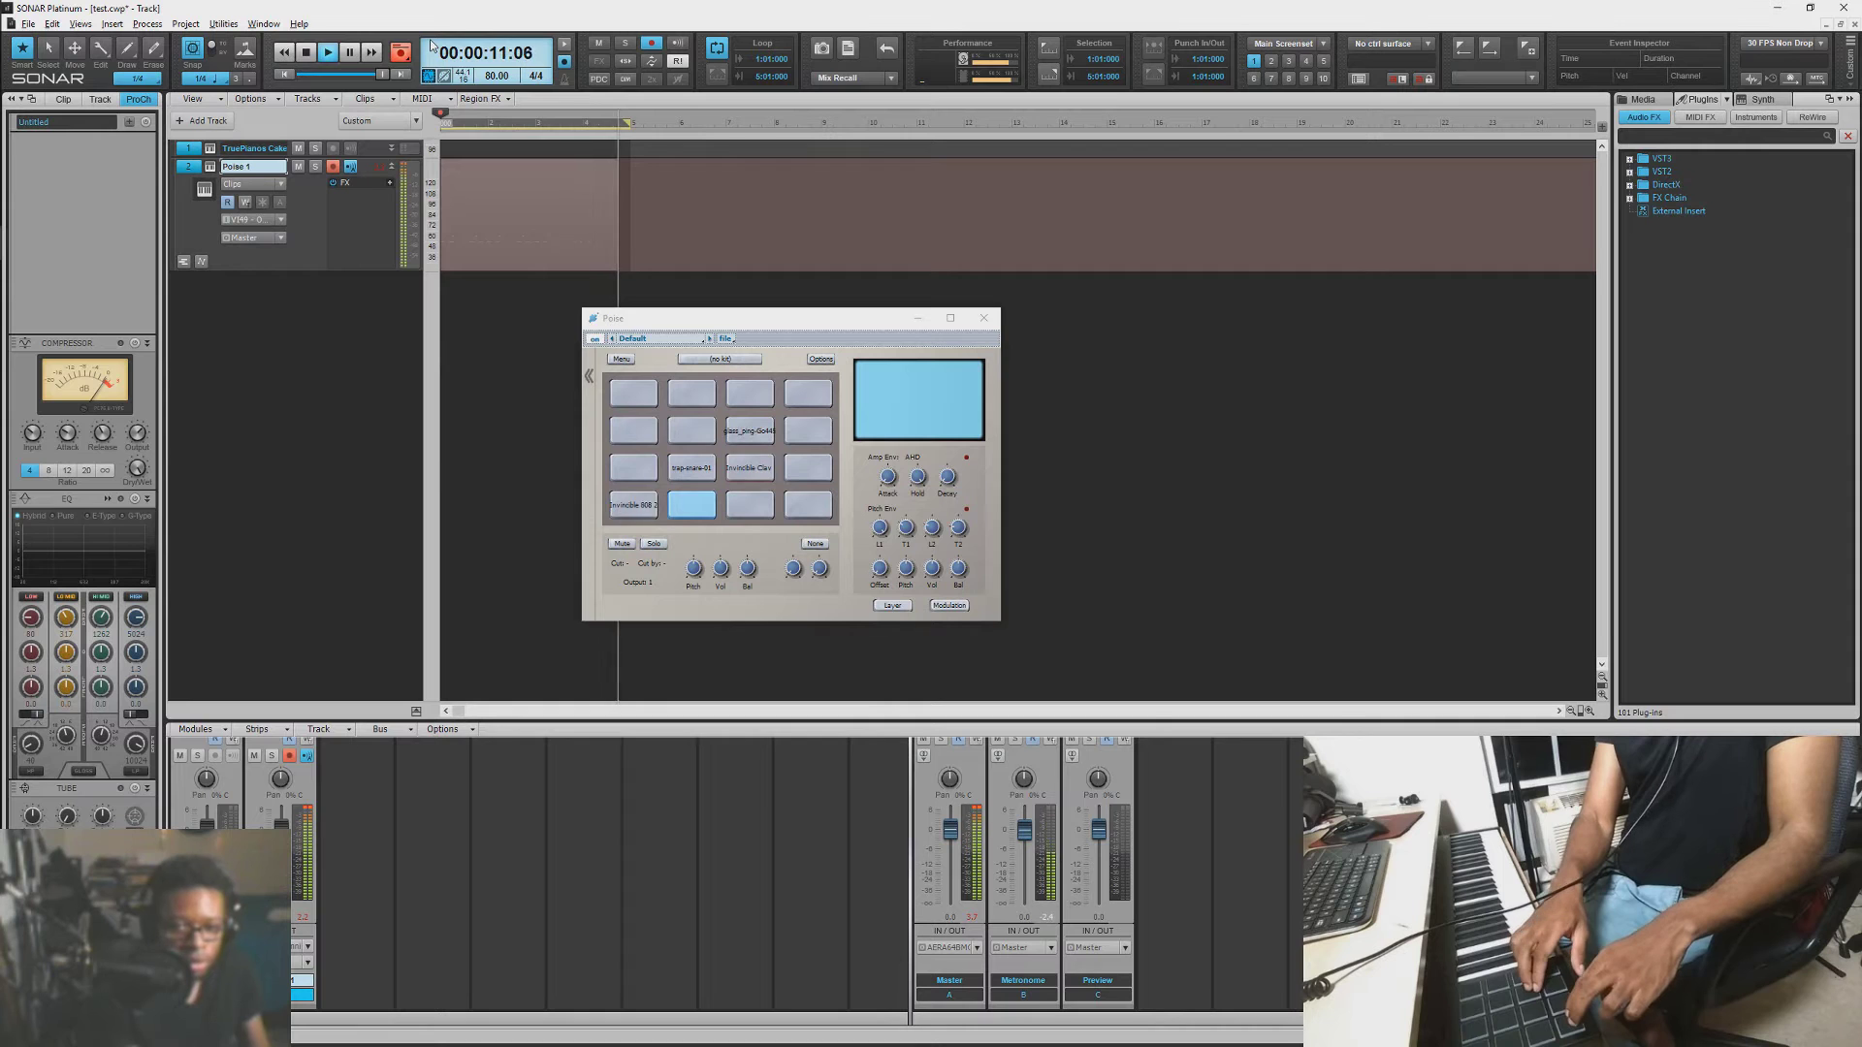
{"action": "key", "text": "space"}
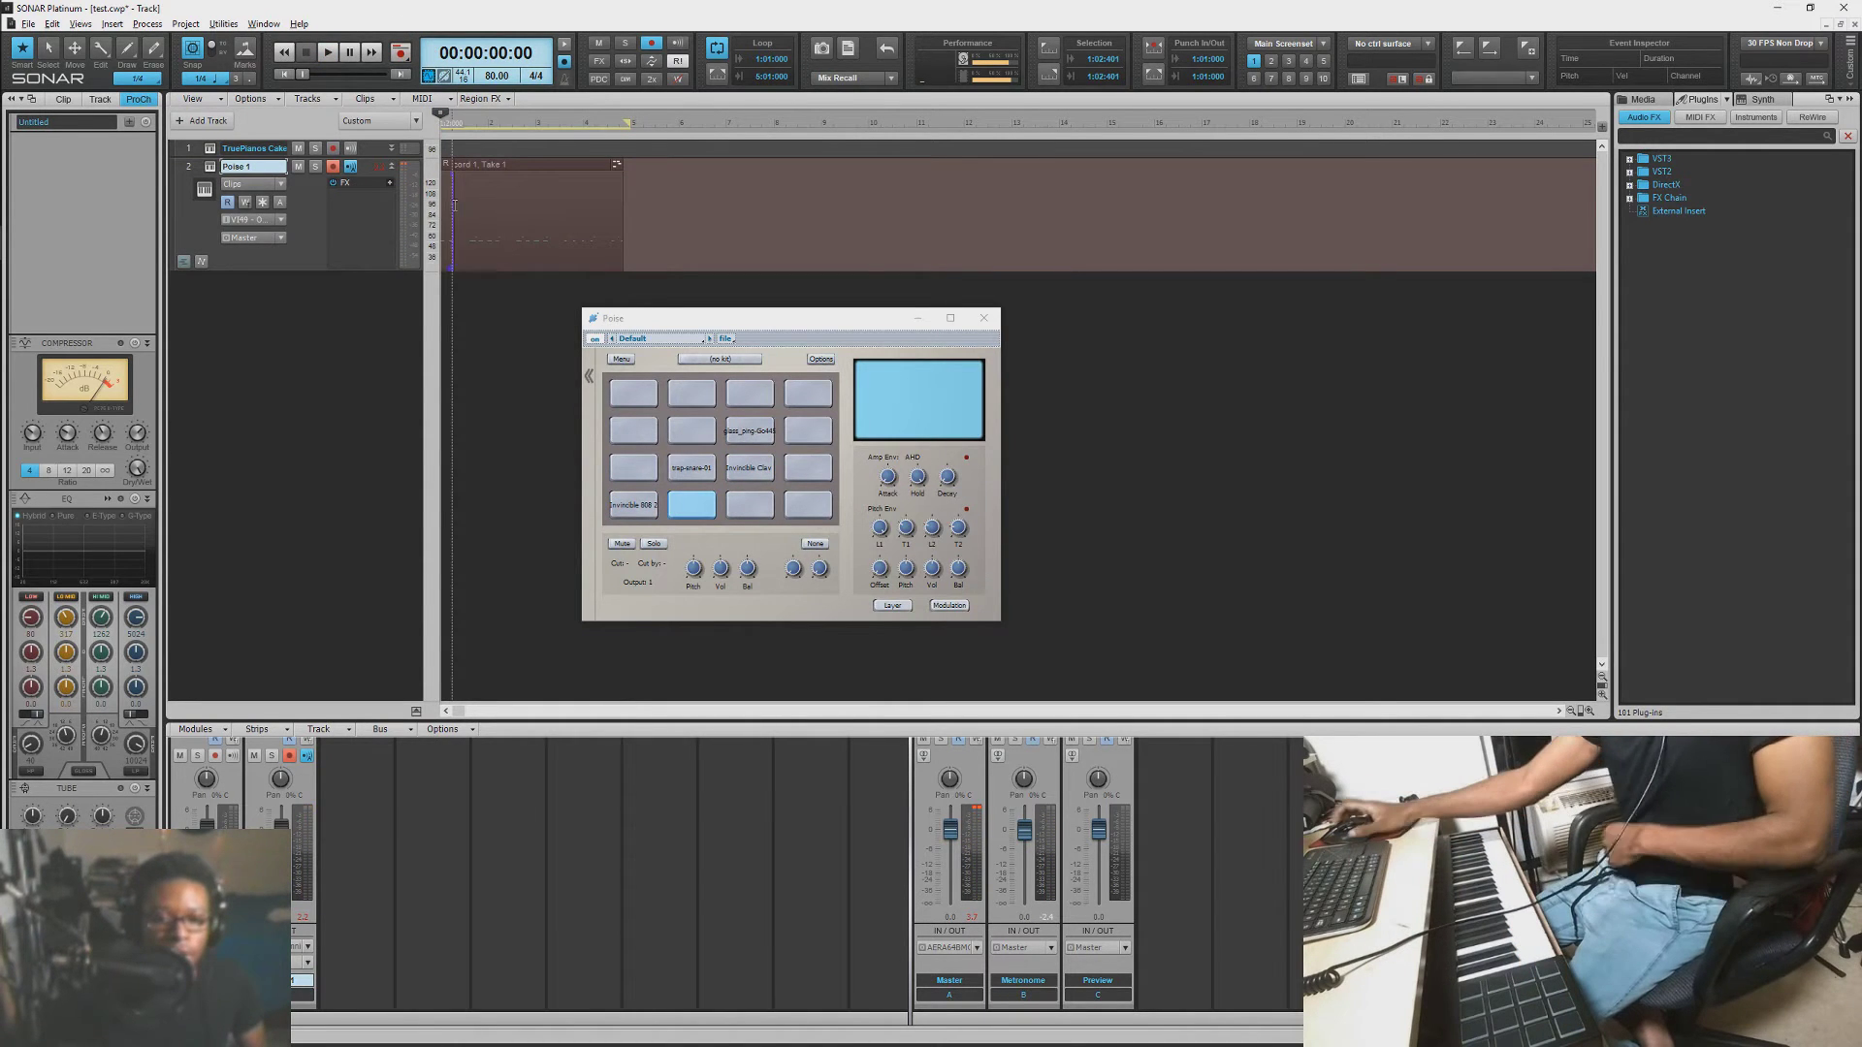
Step: Select the recorded drum clip and quantize it to 1/16 with 100 percent strength
{"action": "left_click", "coordinate": [448, 161]}
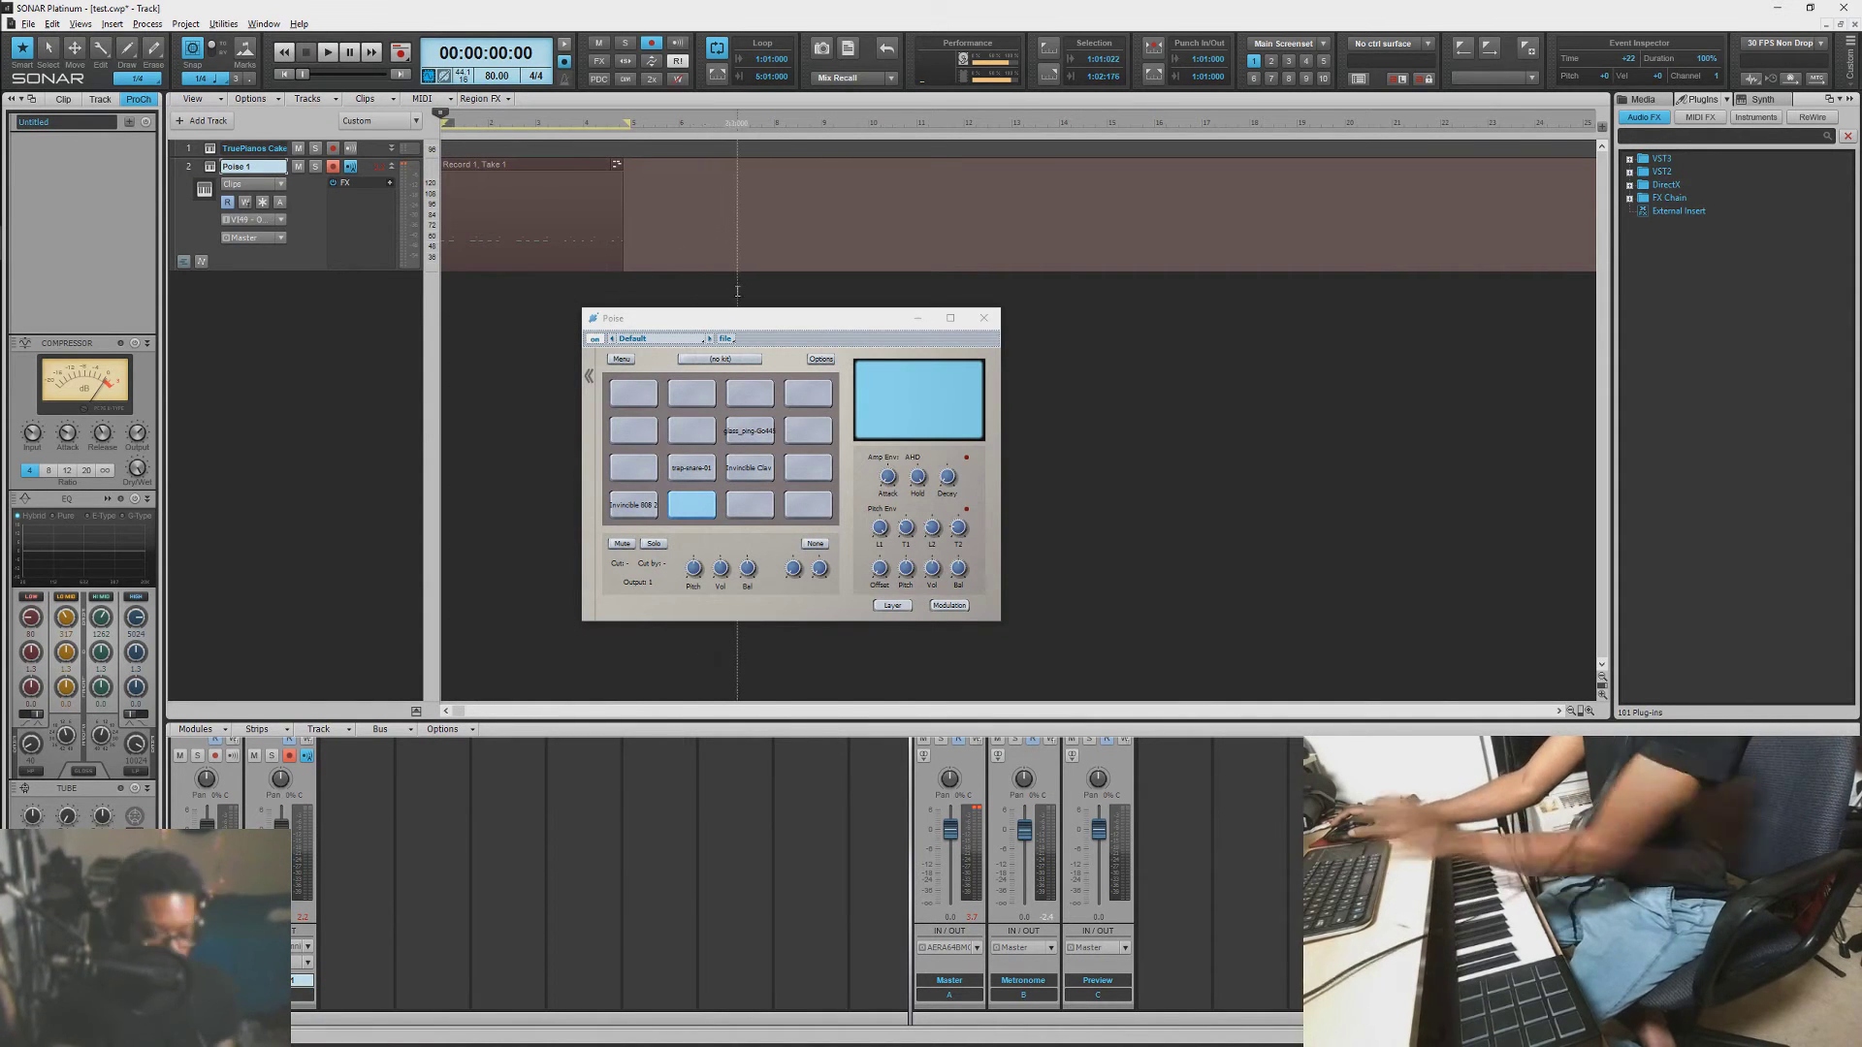
{"action": "left_click", "coordinate": [548, 213]}
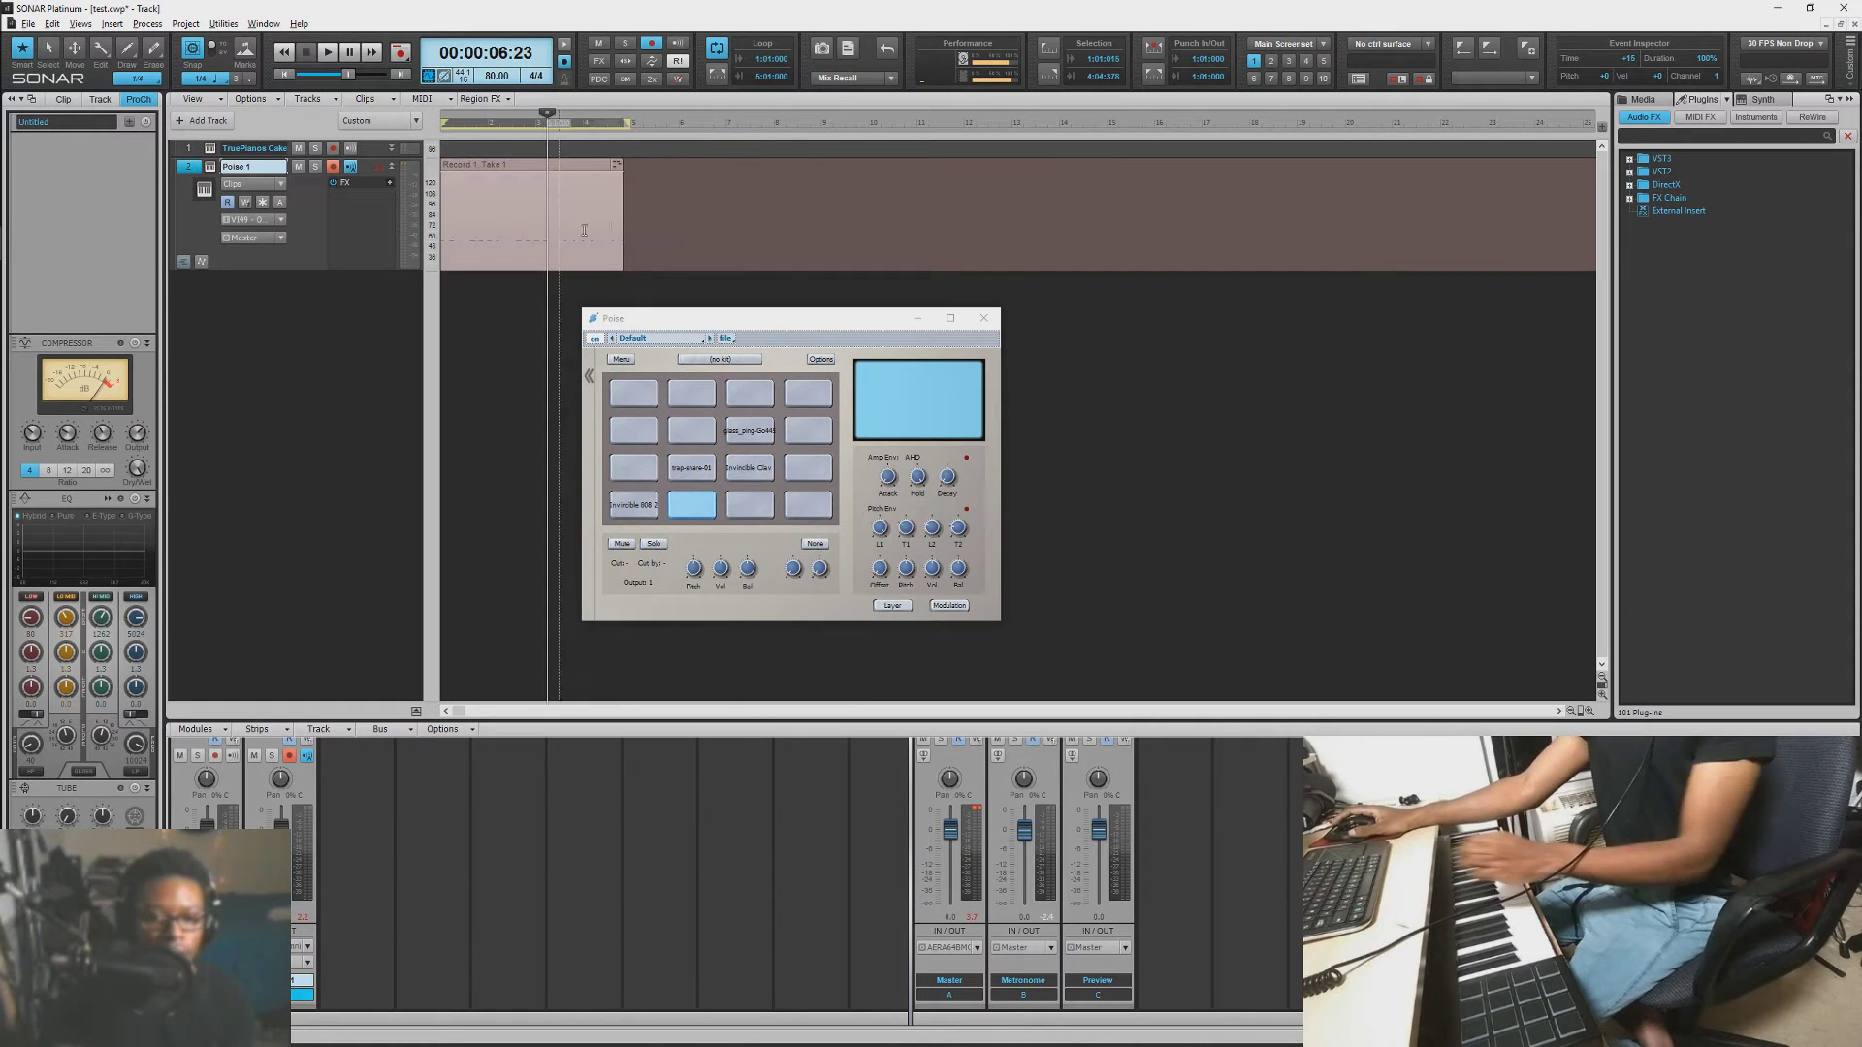
{"action": "left_click", "coordinate": [156, 27]}
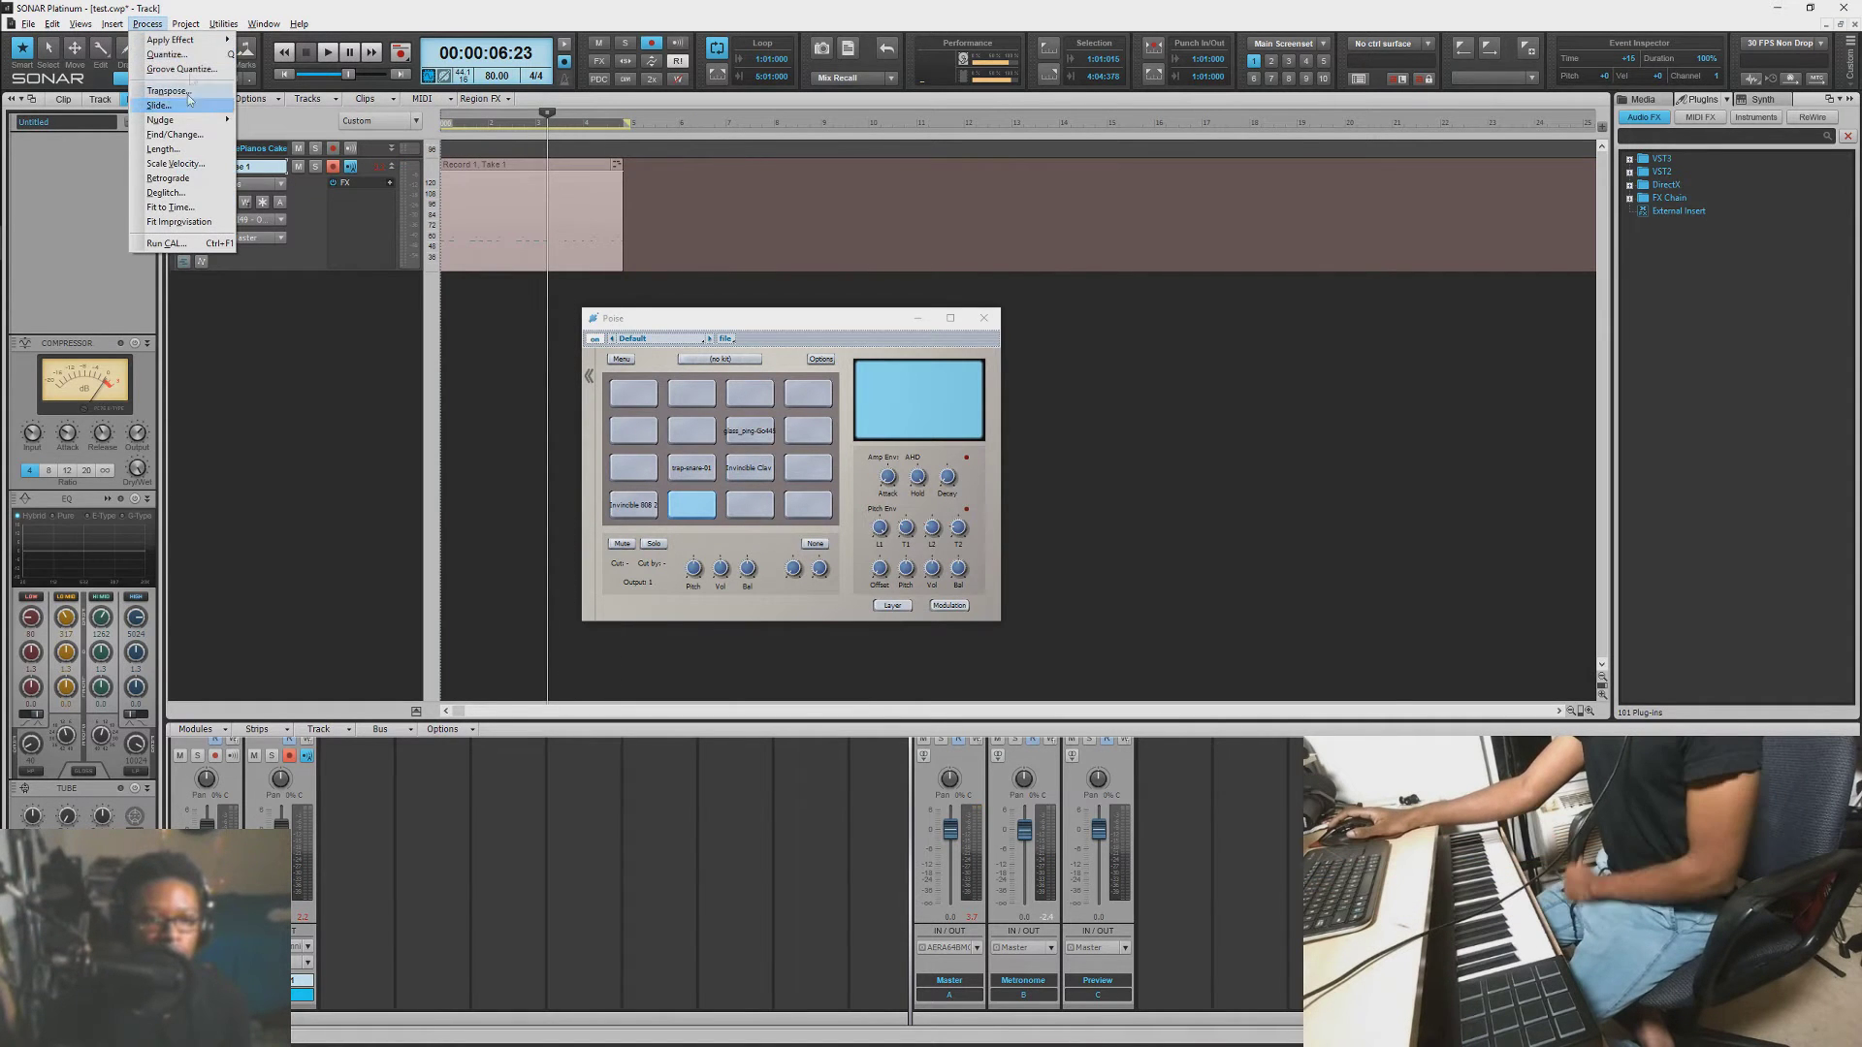
{"action": "left_click", "coordinate": [192, 58]}
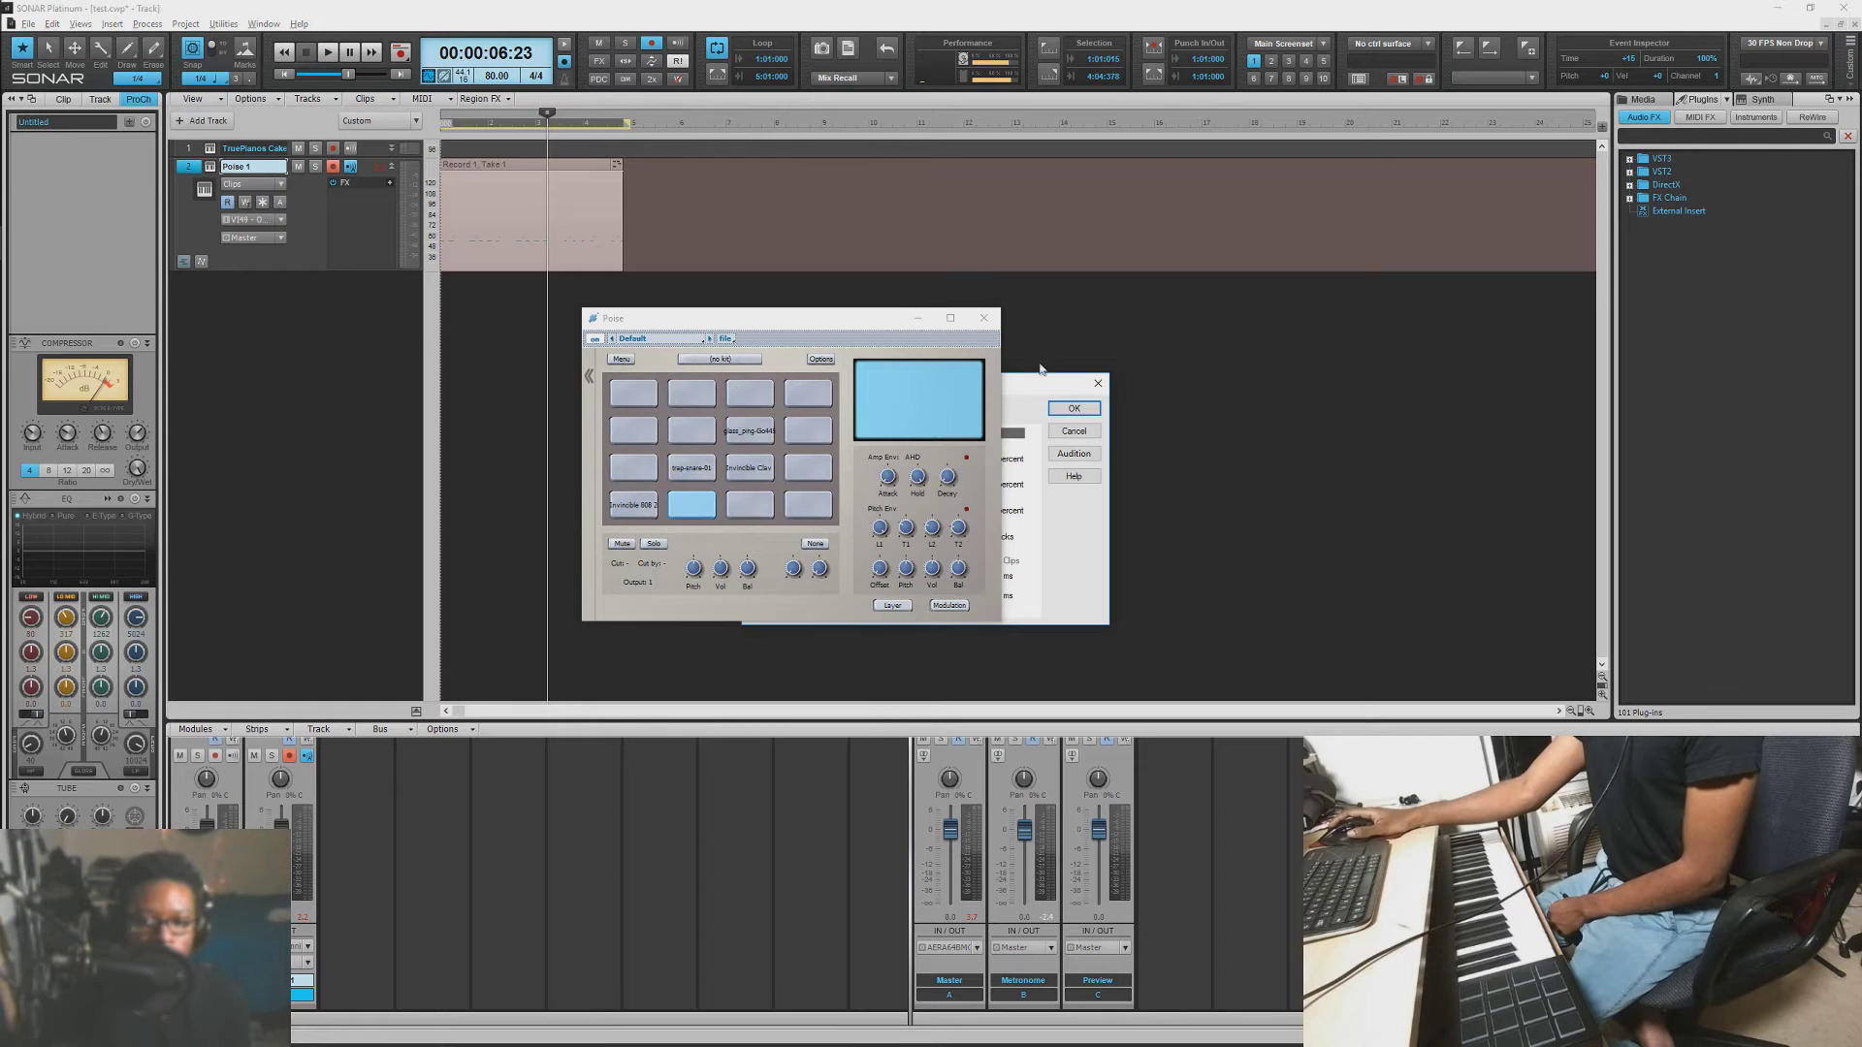
{"action": "left_click_drag", "start_coordinate": [1045, 385], "coordinate": [1400, 370]}
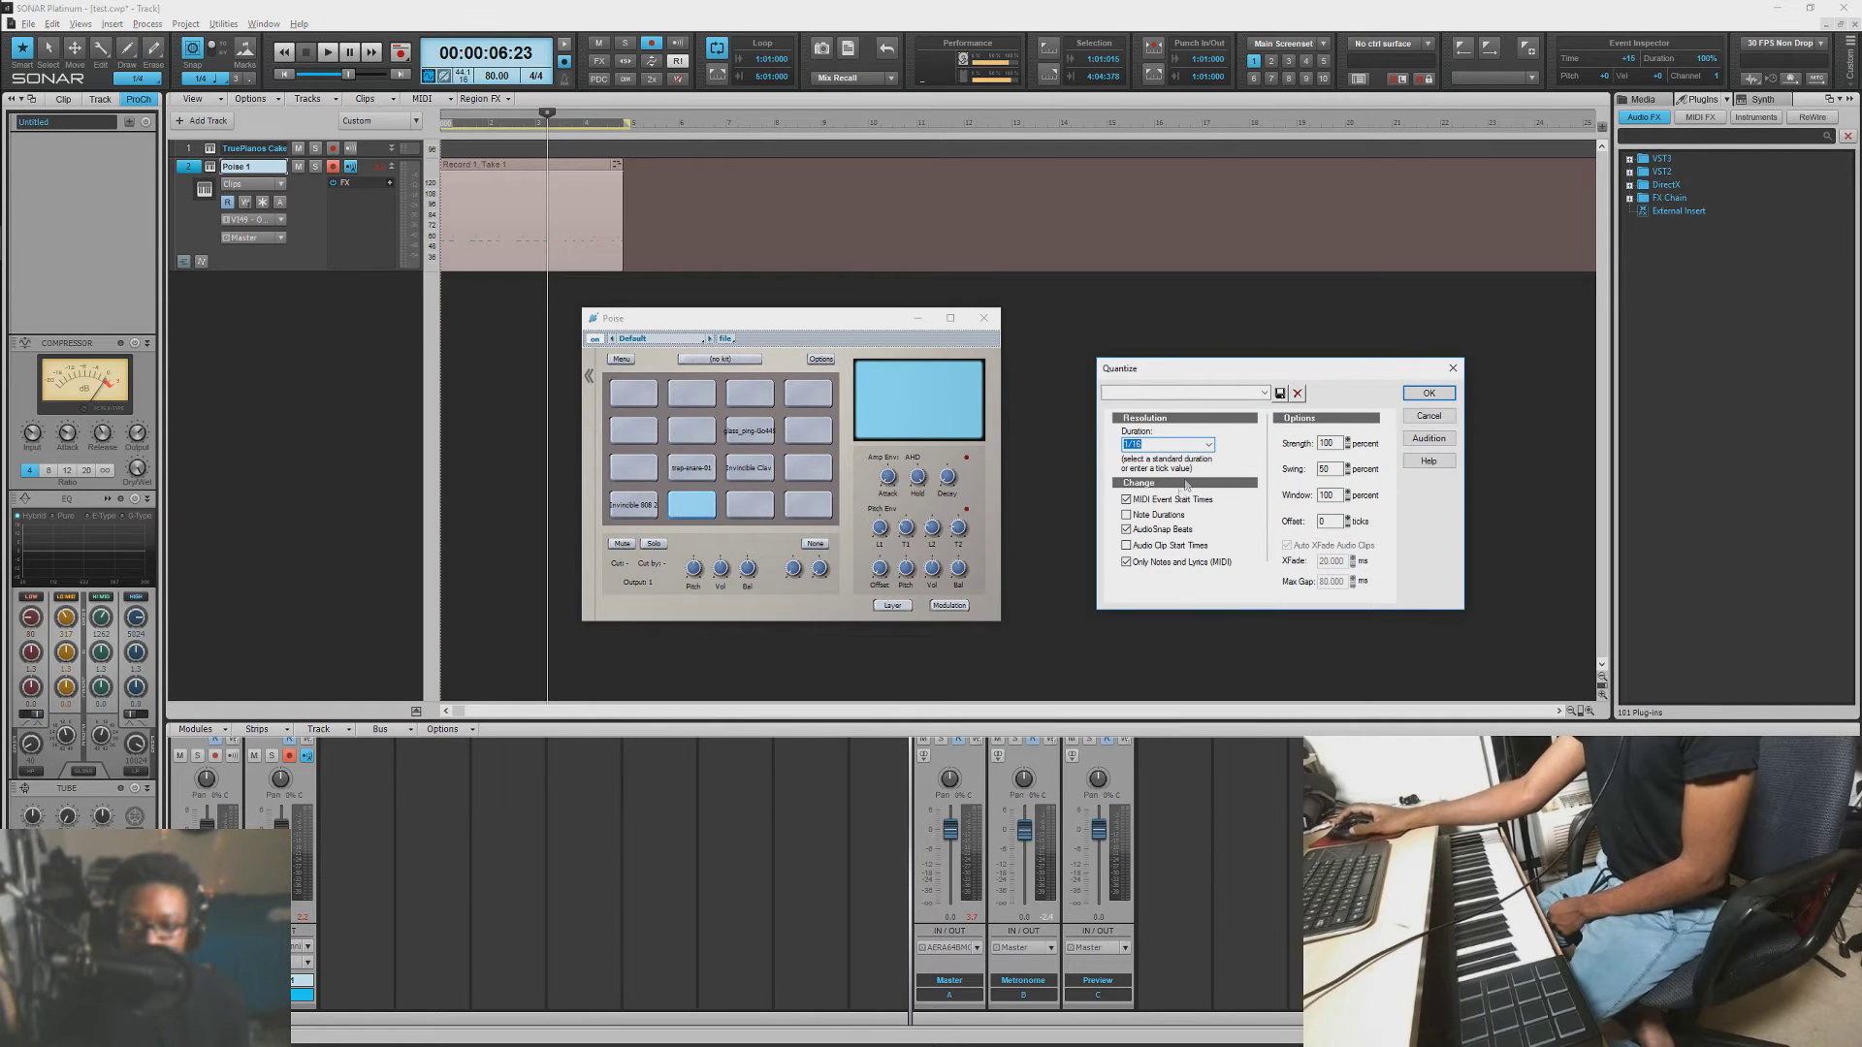
{"action": "left_click", "coordinate": [1432, 415]}
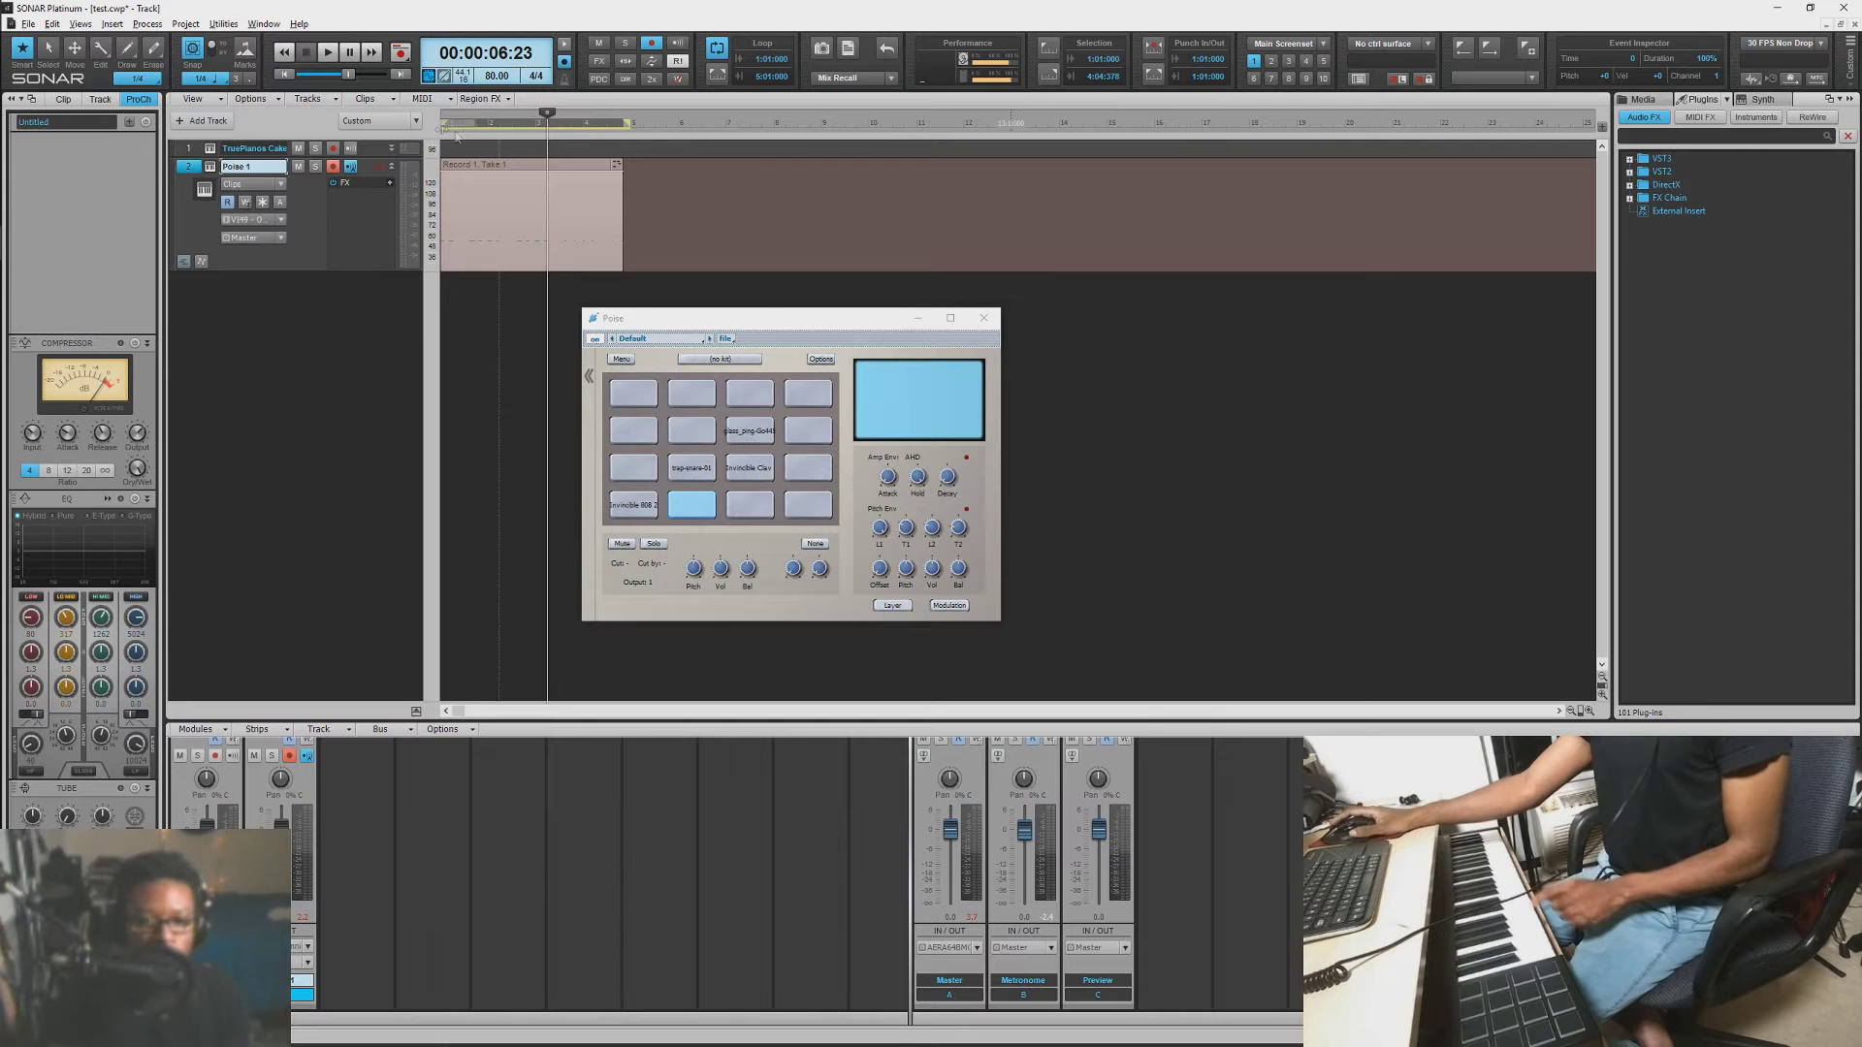
Step: Return to the project start and play the drum clip through, then stop playback
{"action": "left_click", "coordinate": [286, 75]}
{"action": "key", "text": "space"}
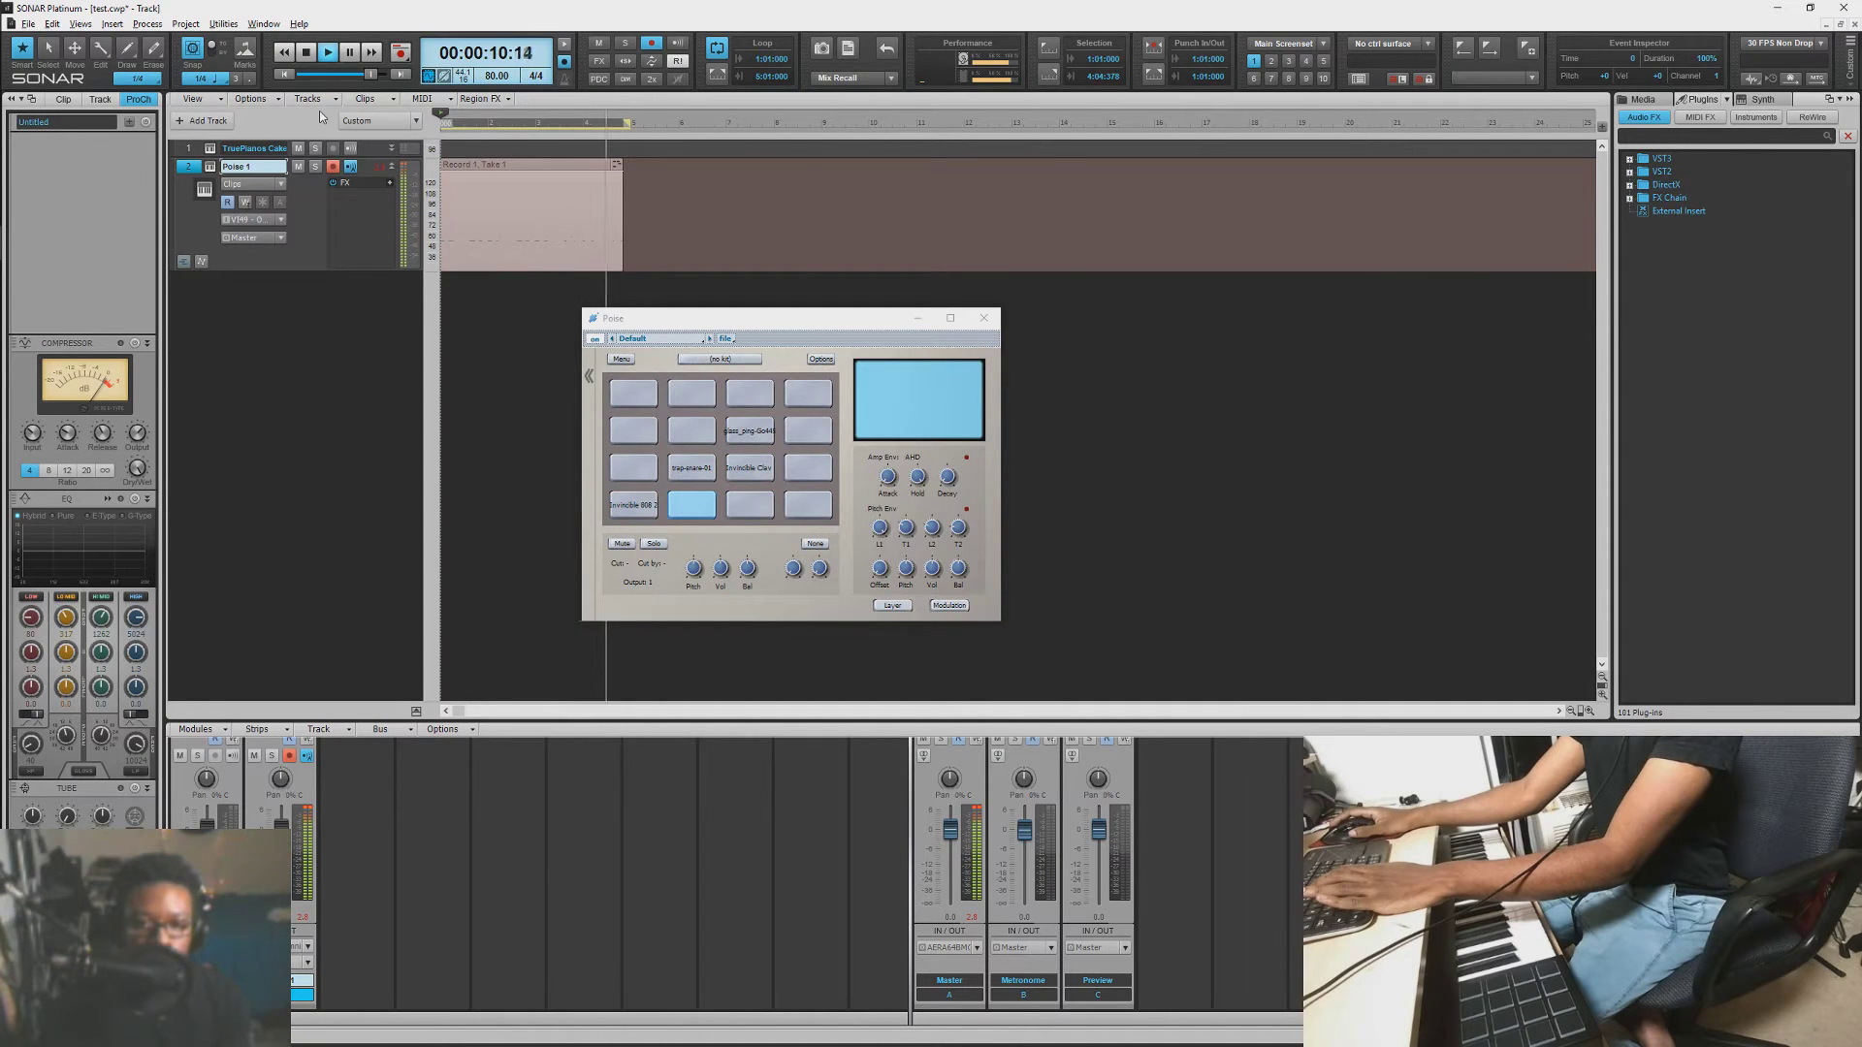
{"action": "key", "text": "space"}
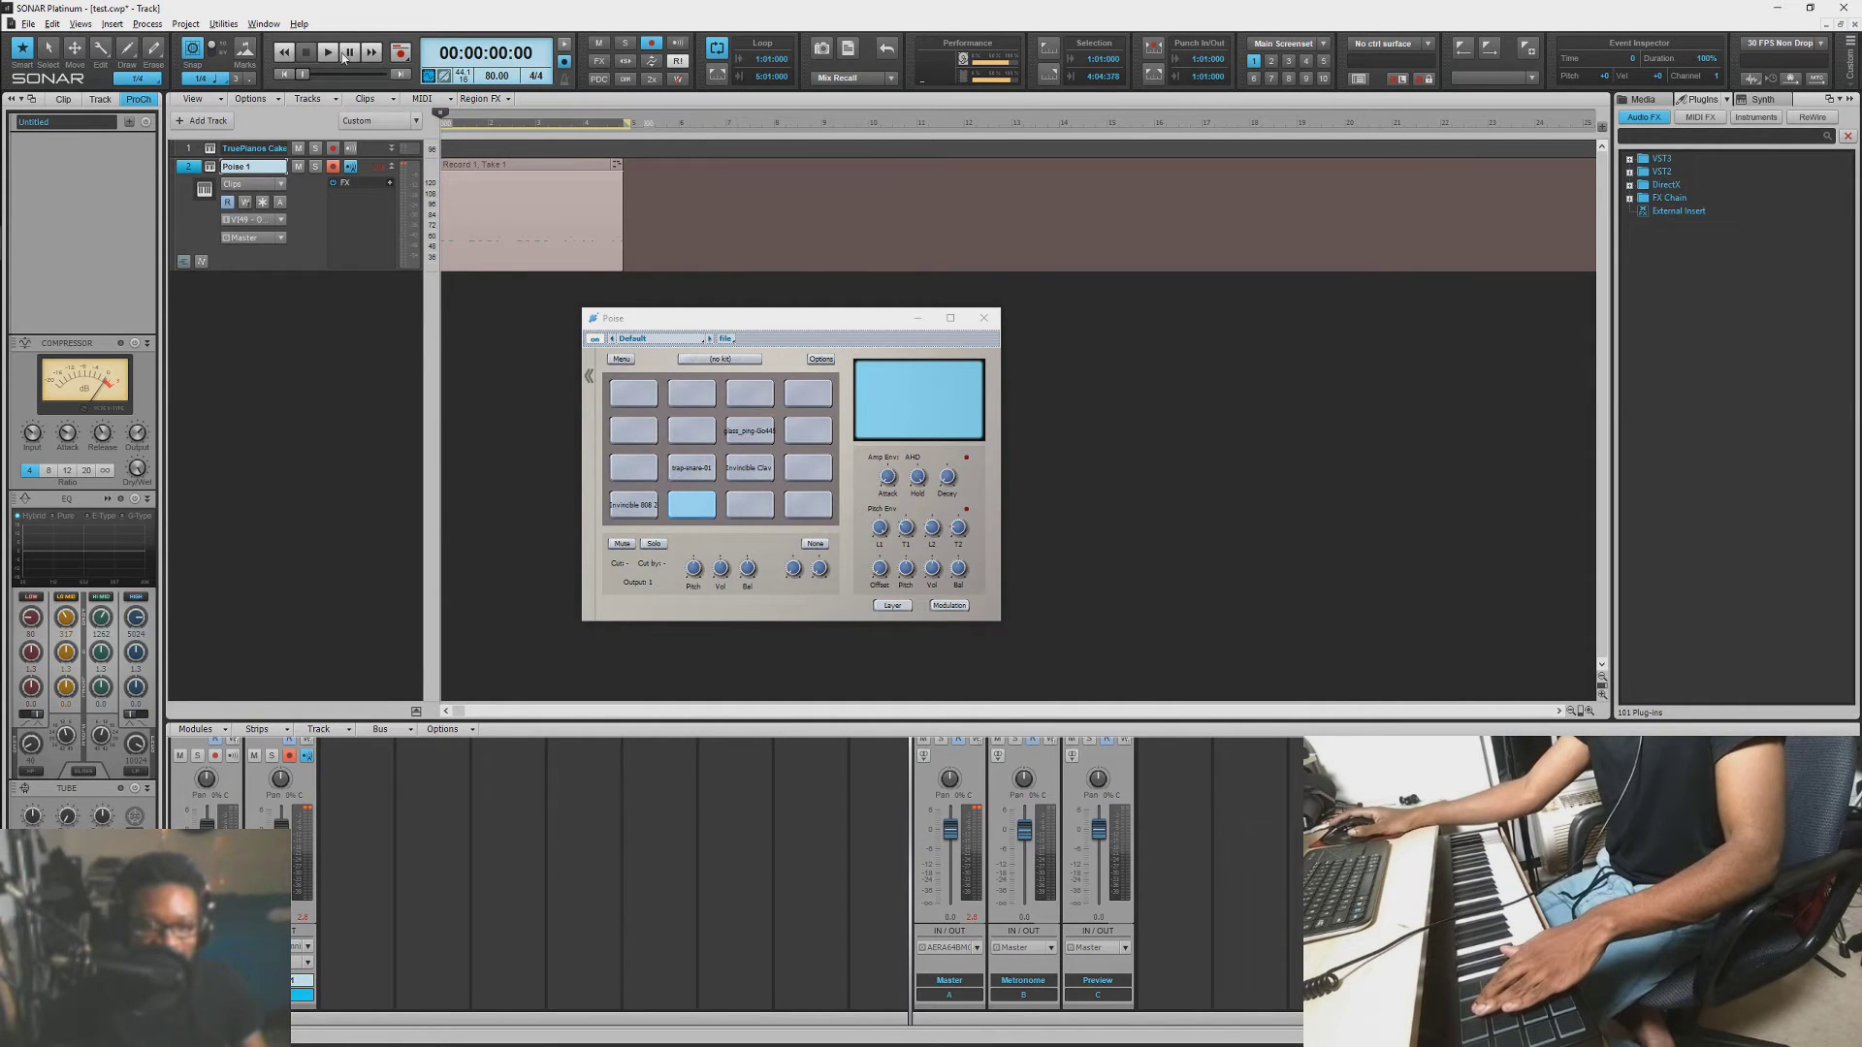
Step: Record a second drum pass over the existing clip on Poise 1 and return to the project start
{"action": "left_click", "coordinate": [399, 56]}
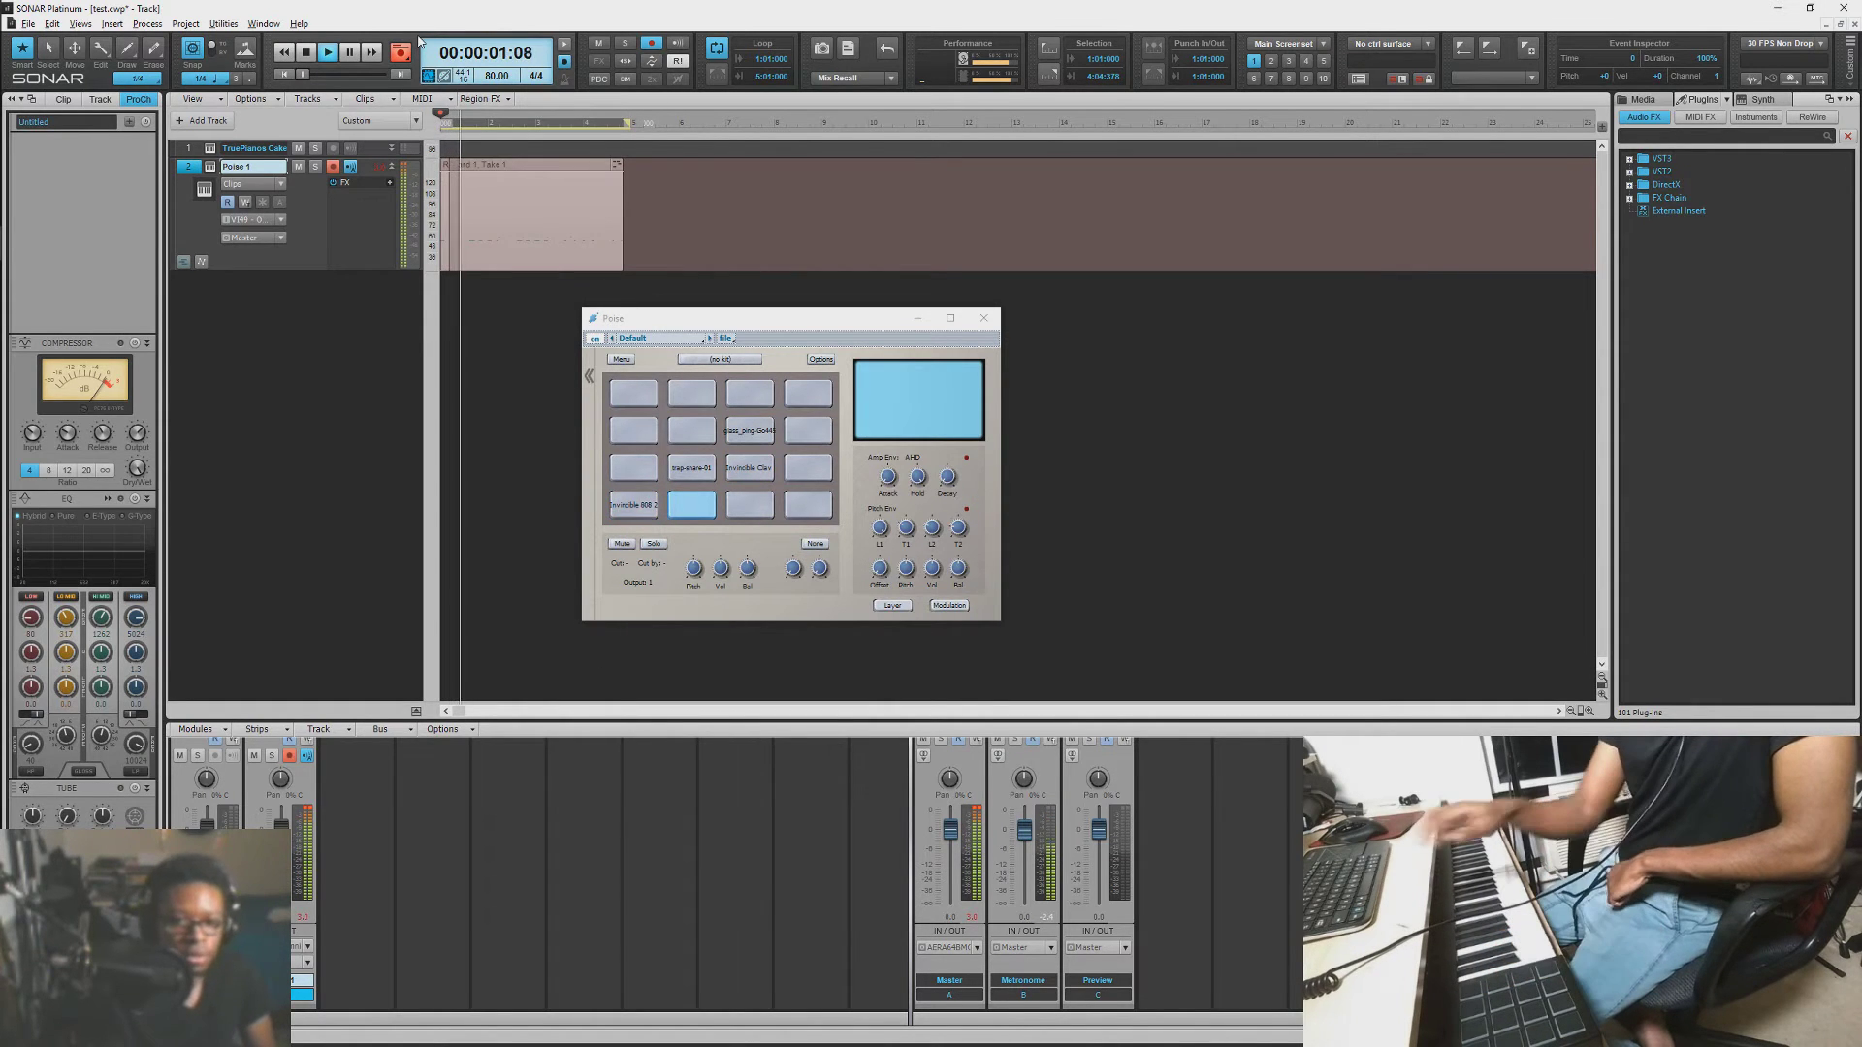
{"action": "key", "text": "space"}
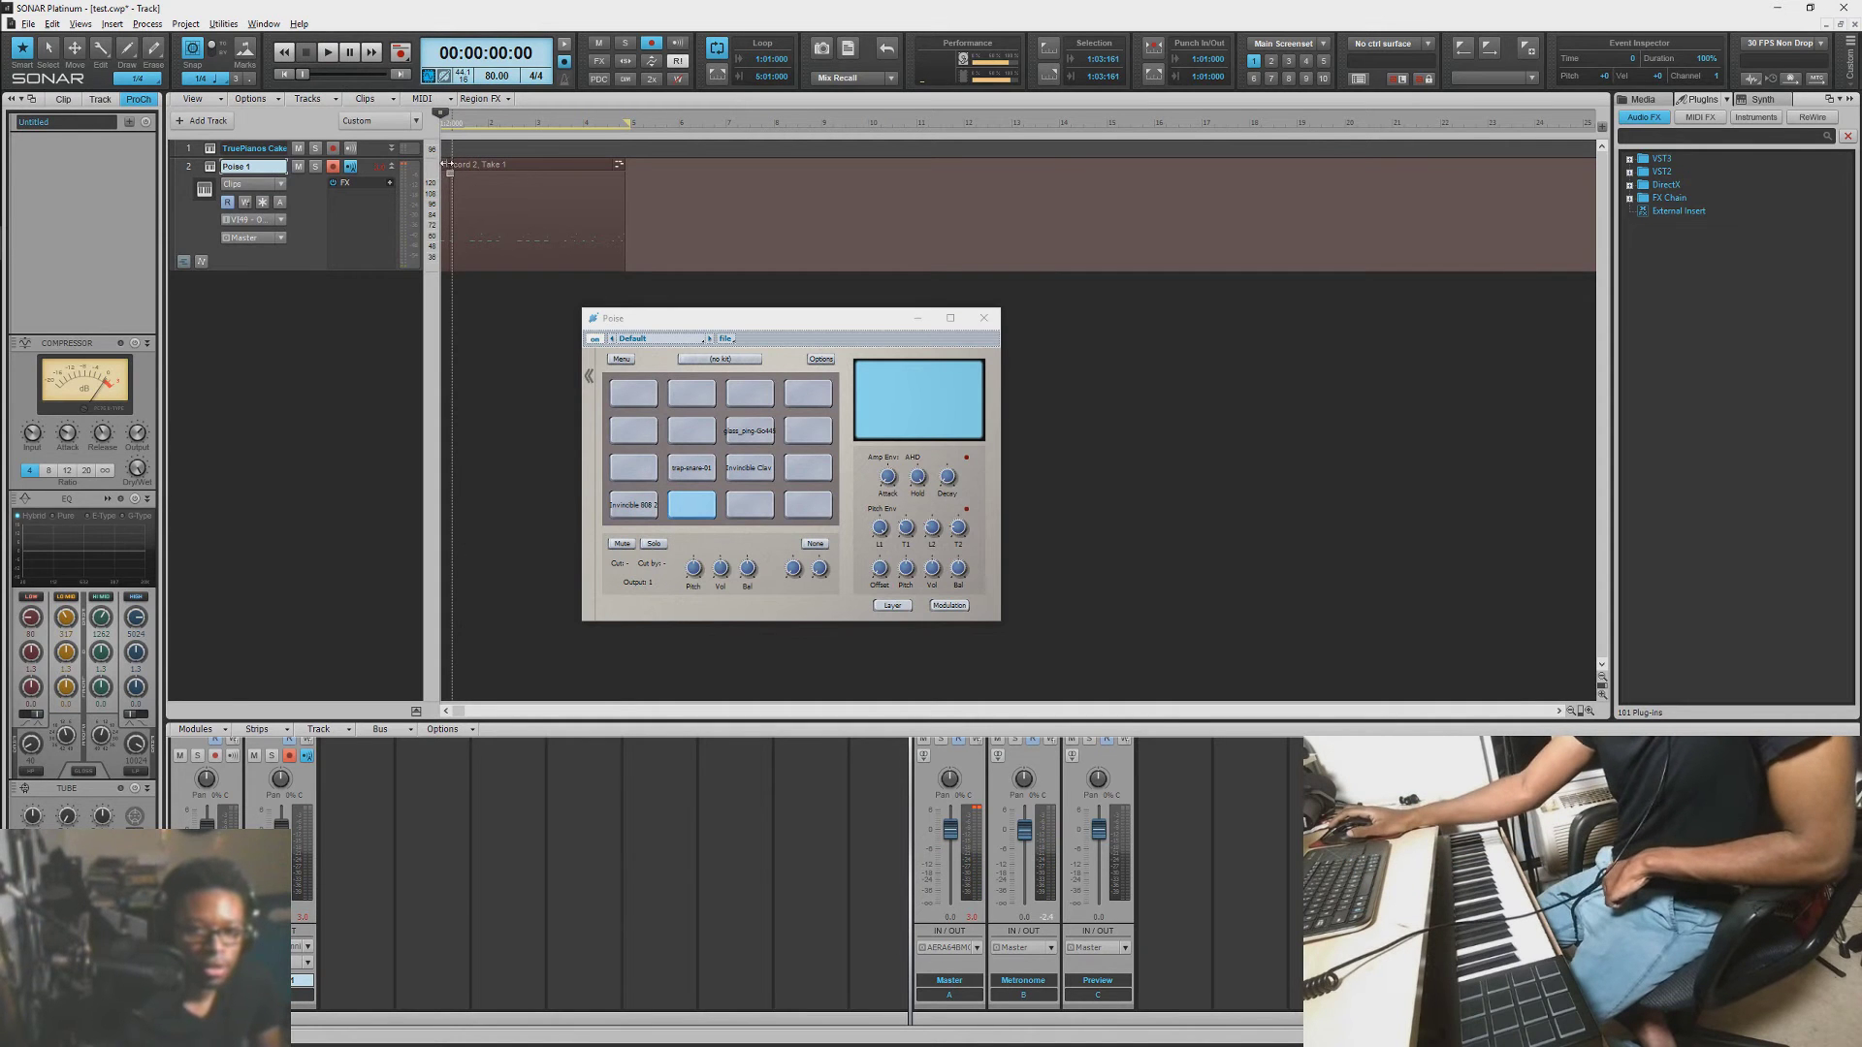
{"action": "left_click", "coordinate": [511, 122]}
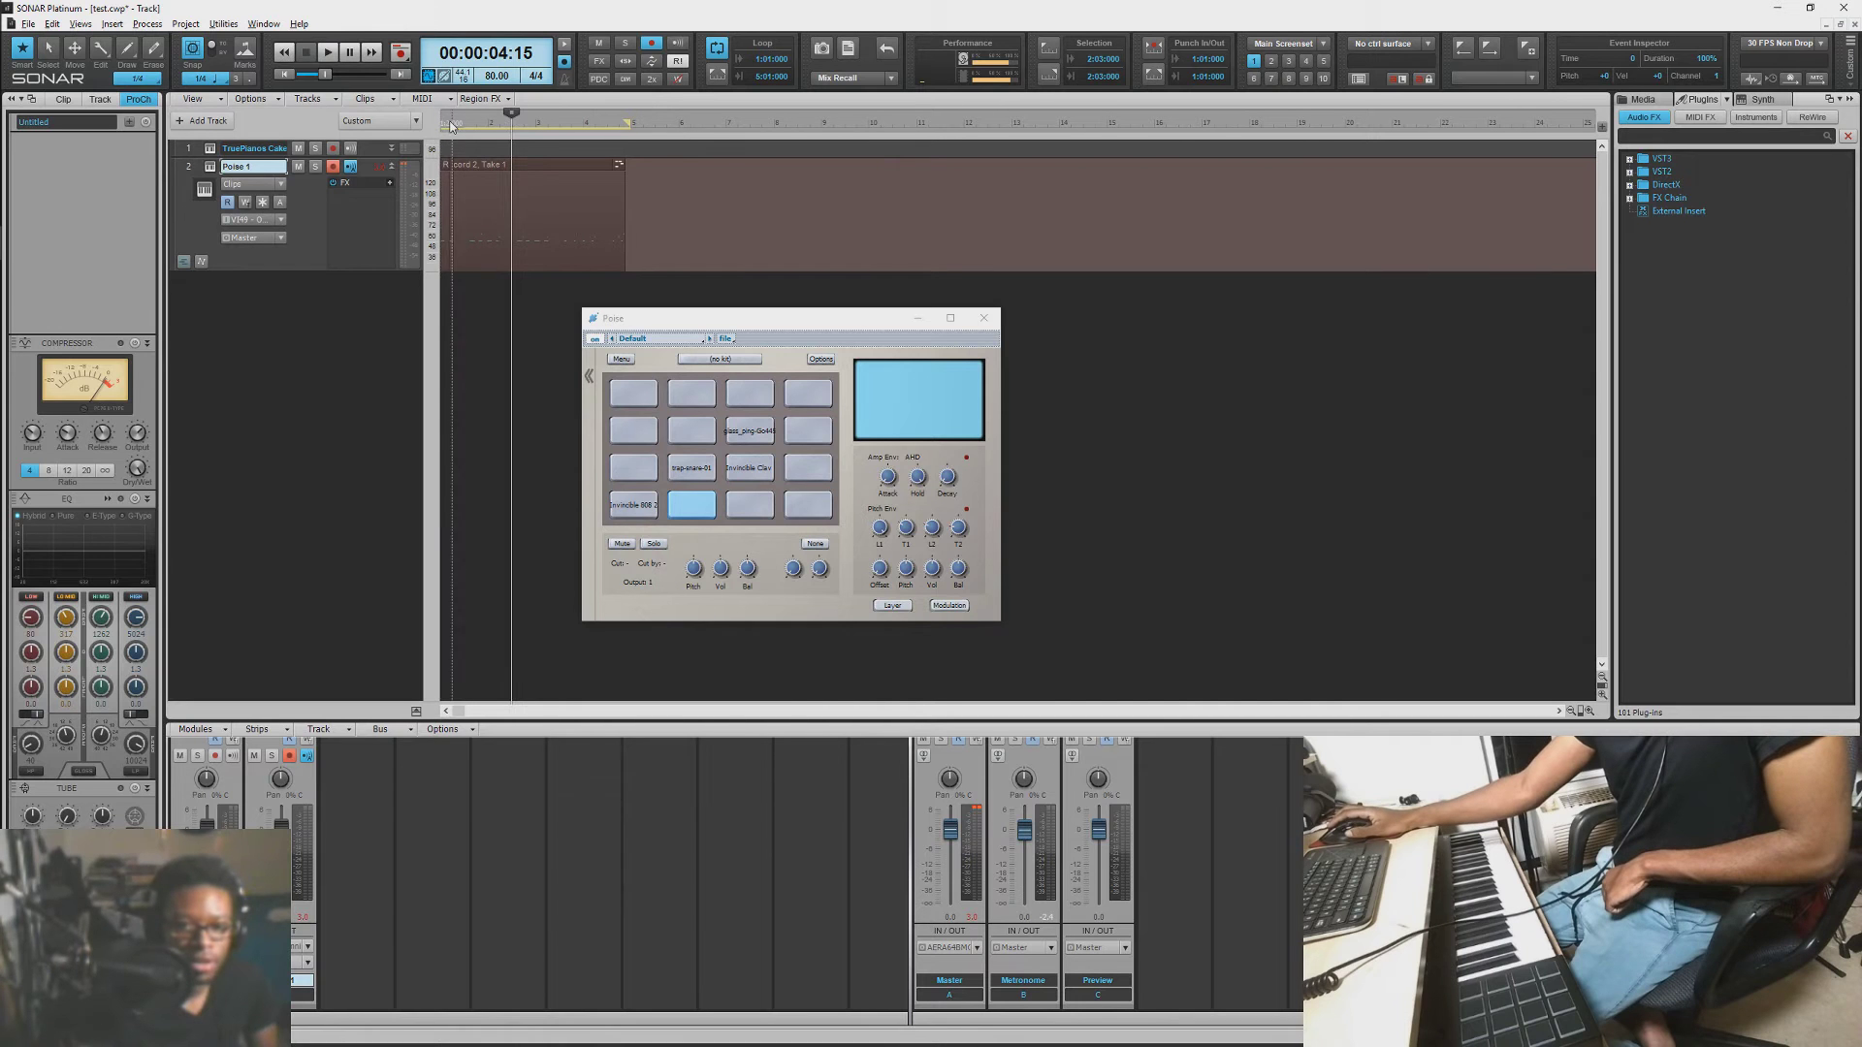
{"action": "left_click", "coordinate": [453, 122]}
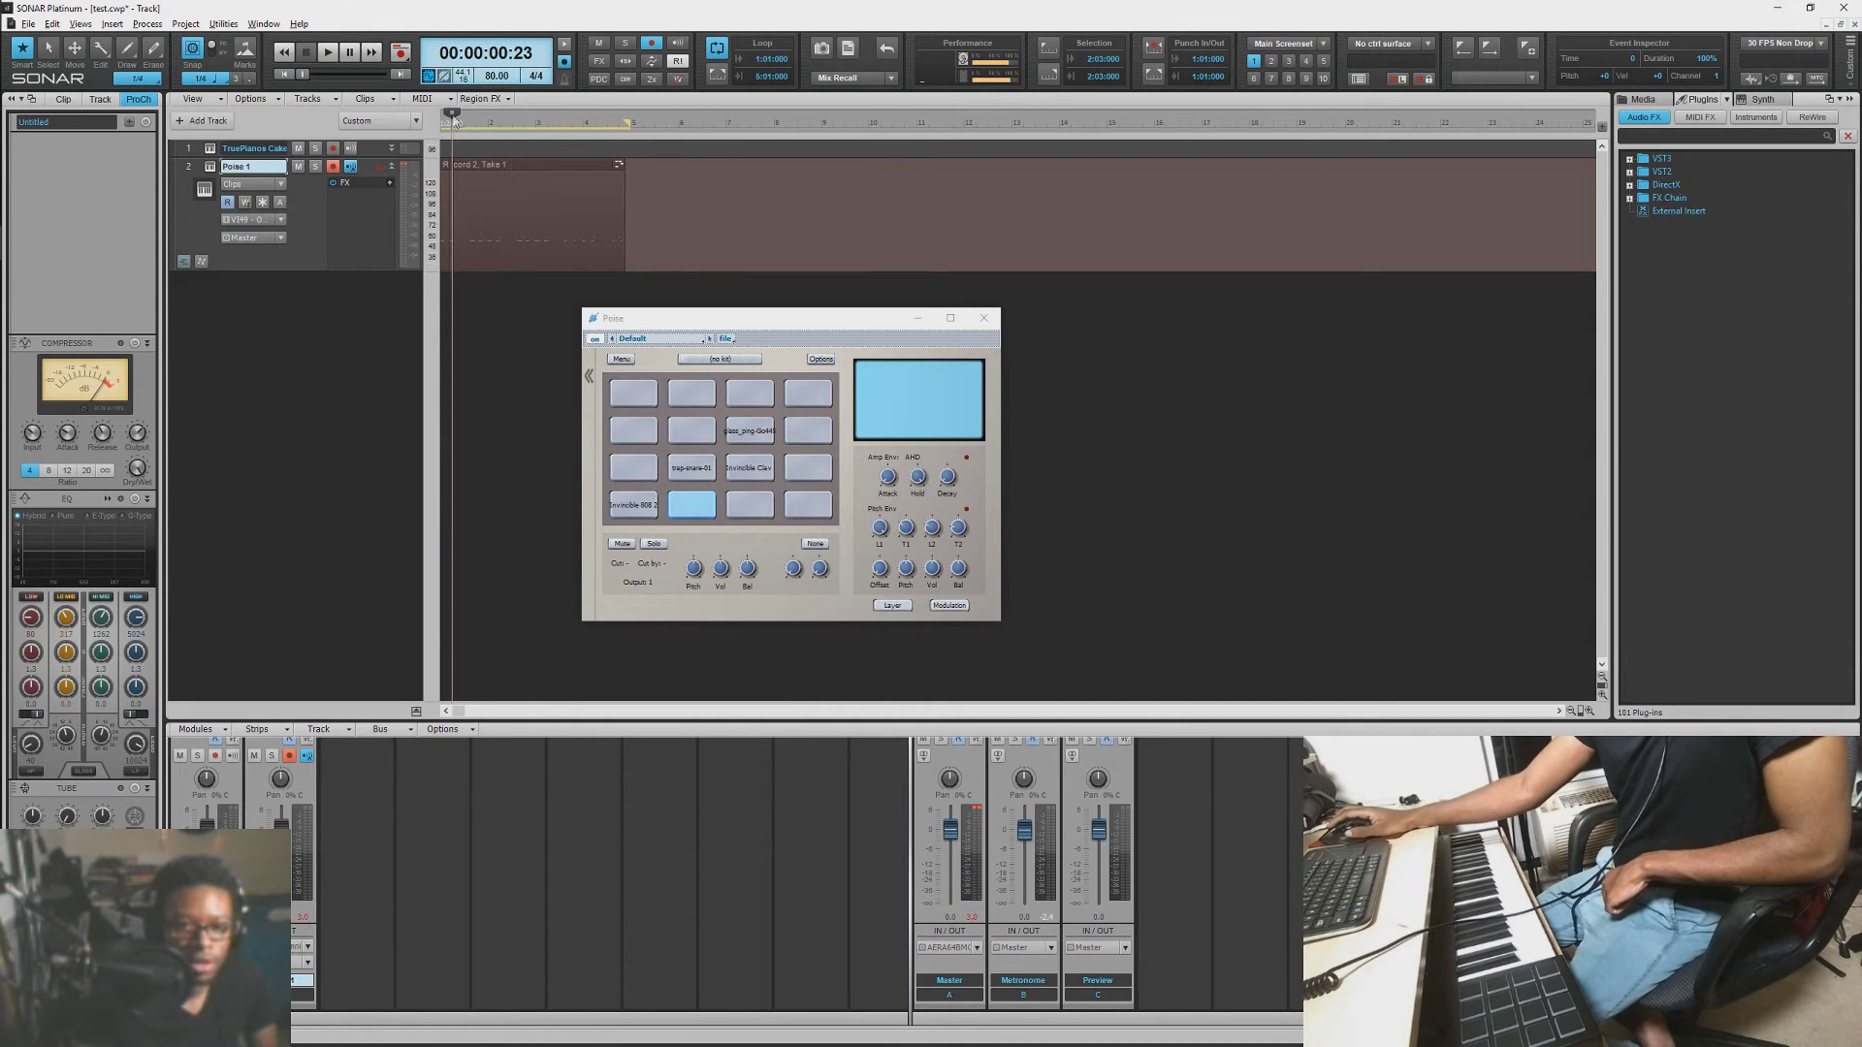
{"action": "left_click", "coordinate": [441, 119]}
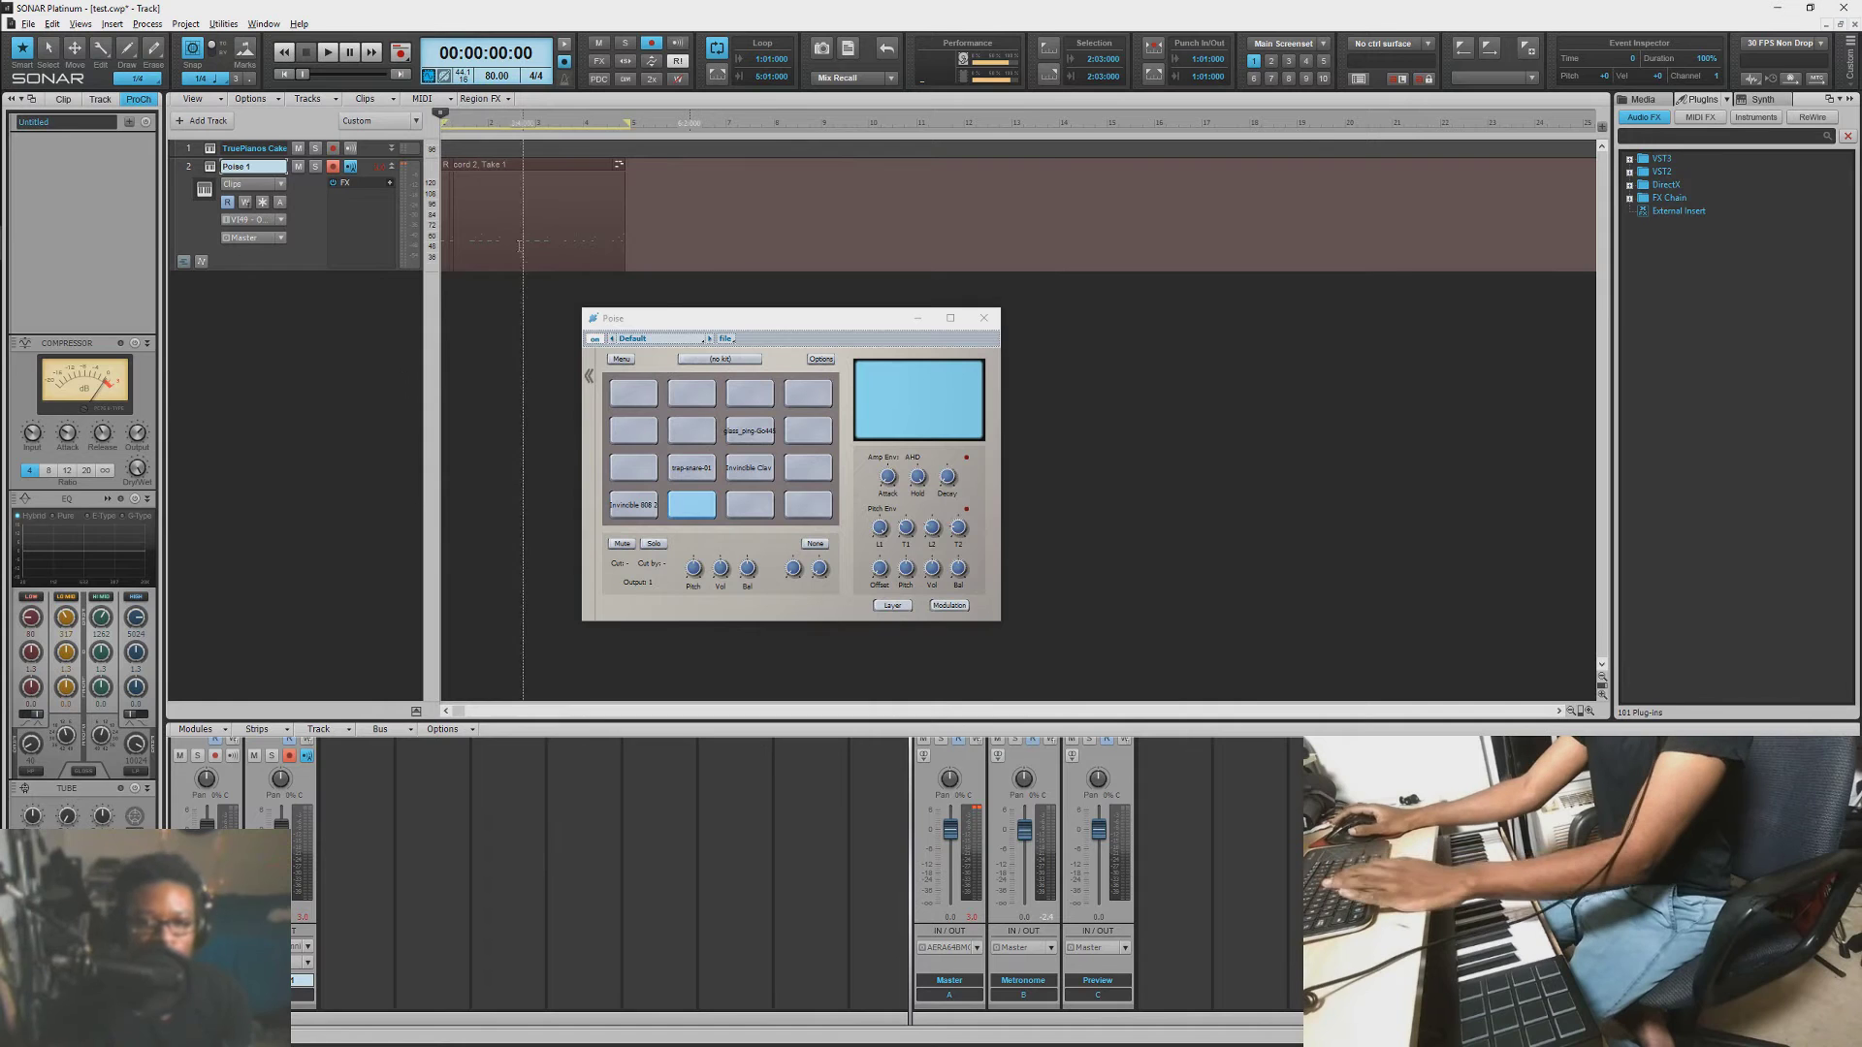
Step: Quantize all the recorded drum material on the Poise 1 track and play it back
{"action": "left_click_drag", "start_coordinate": [664, 225], "coordinate": [426, 219]}
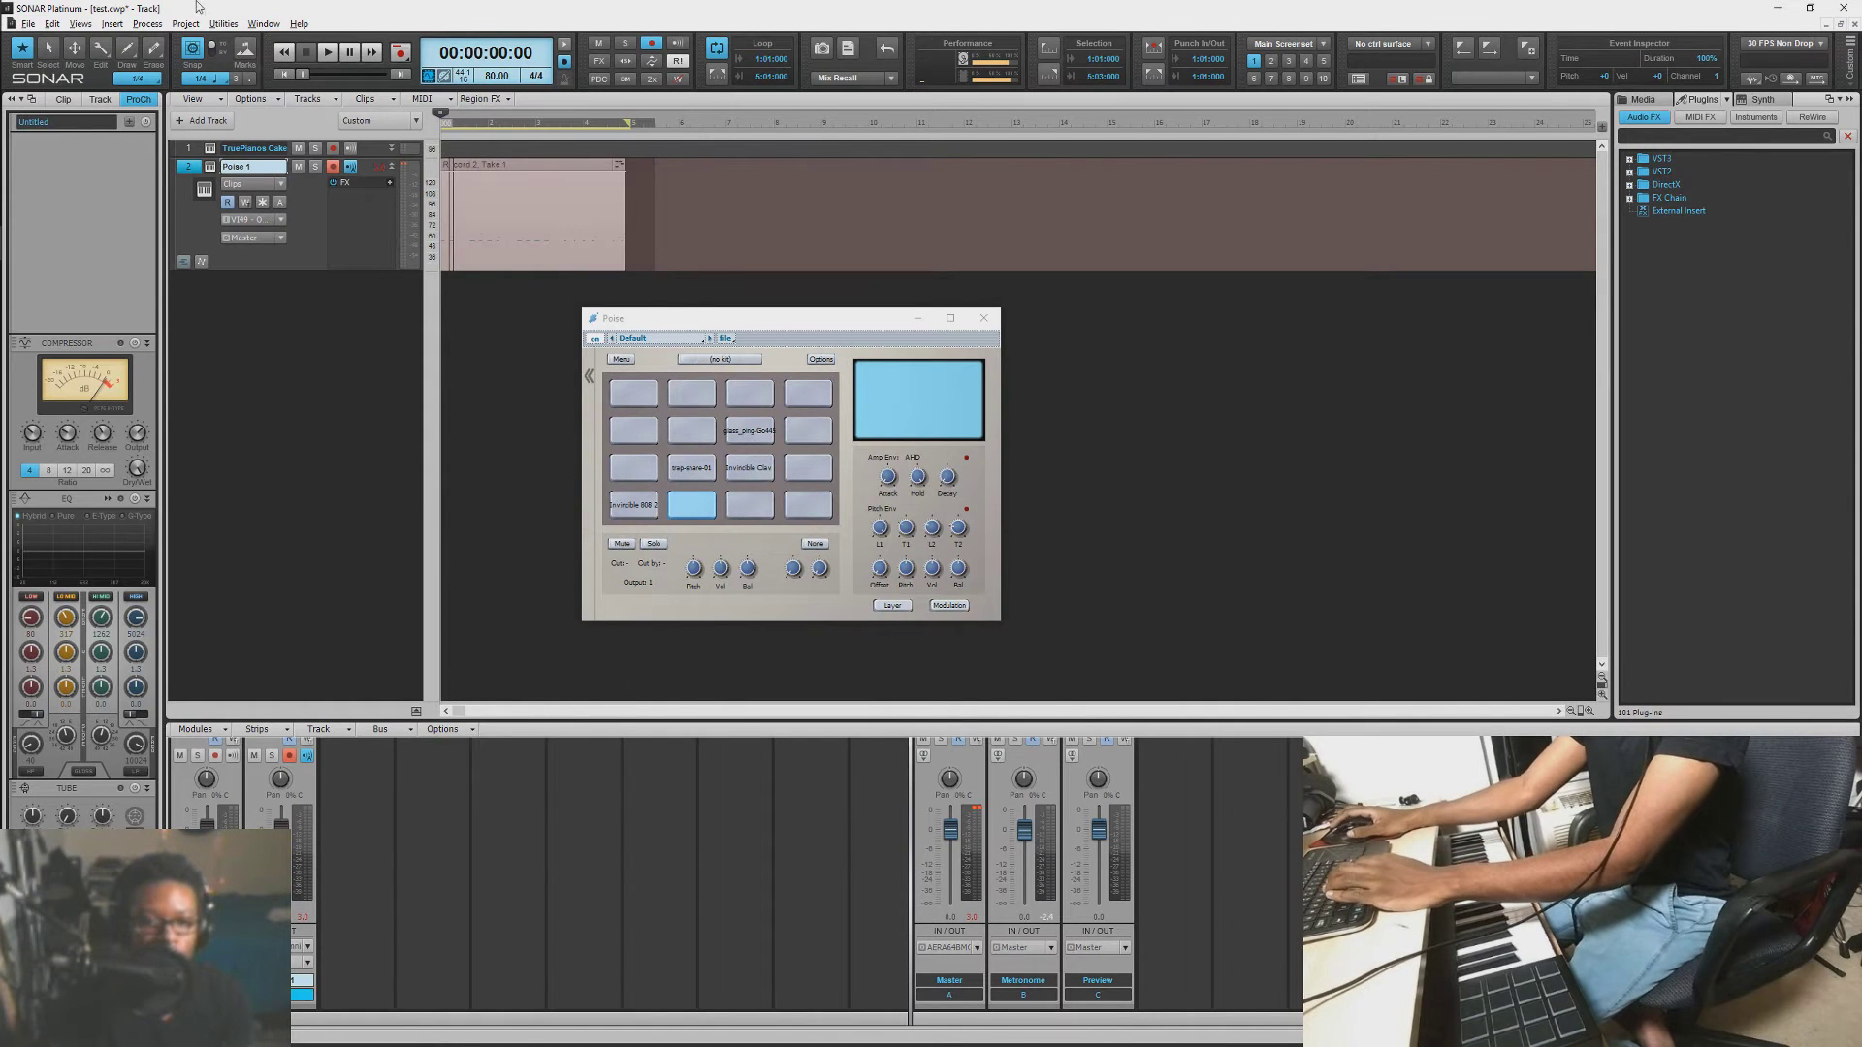
{"action": "left_click", "coordinate": [148, 24]}
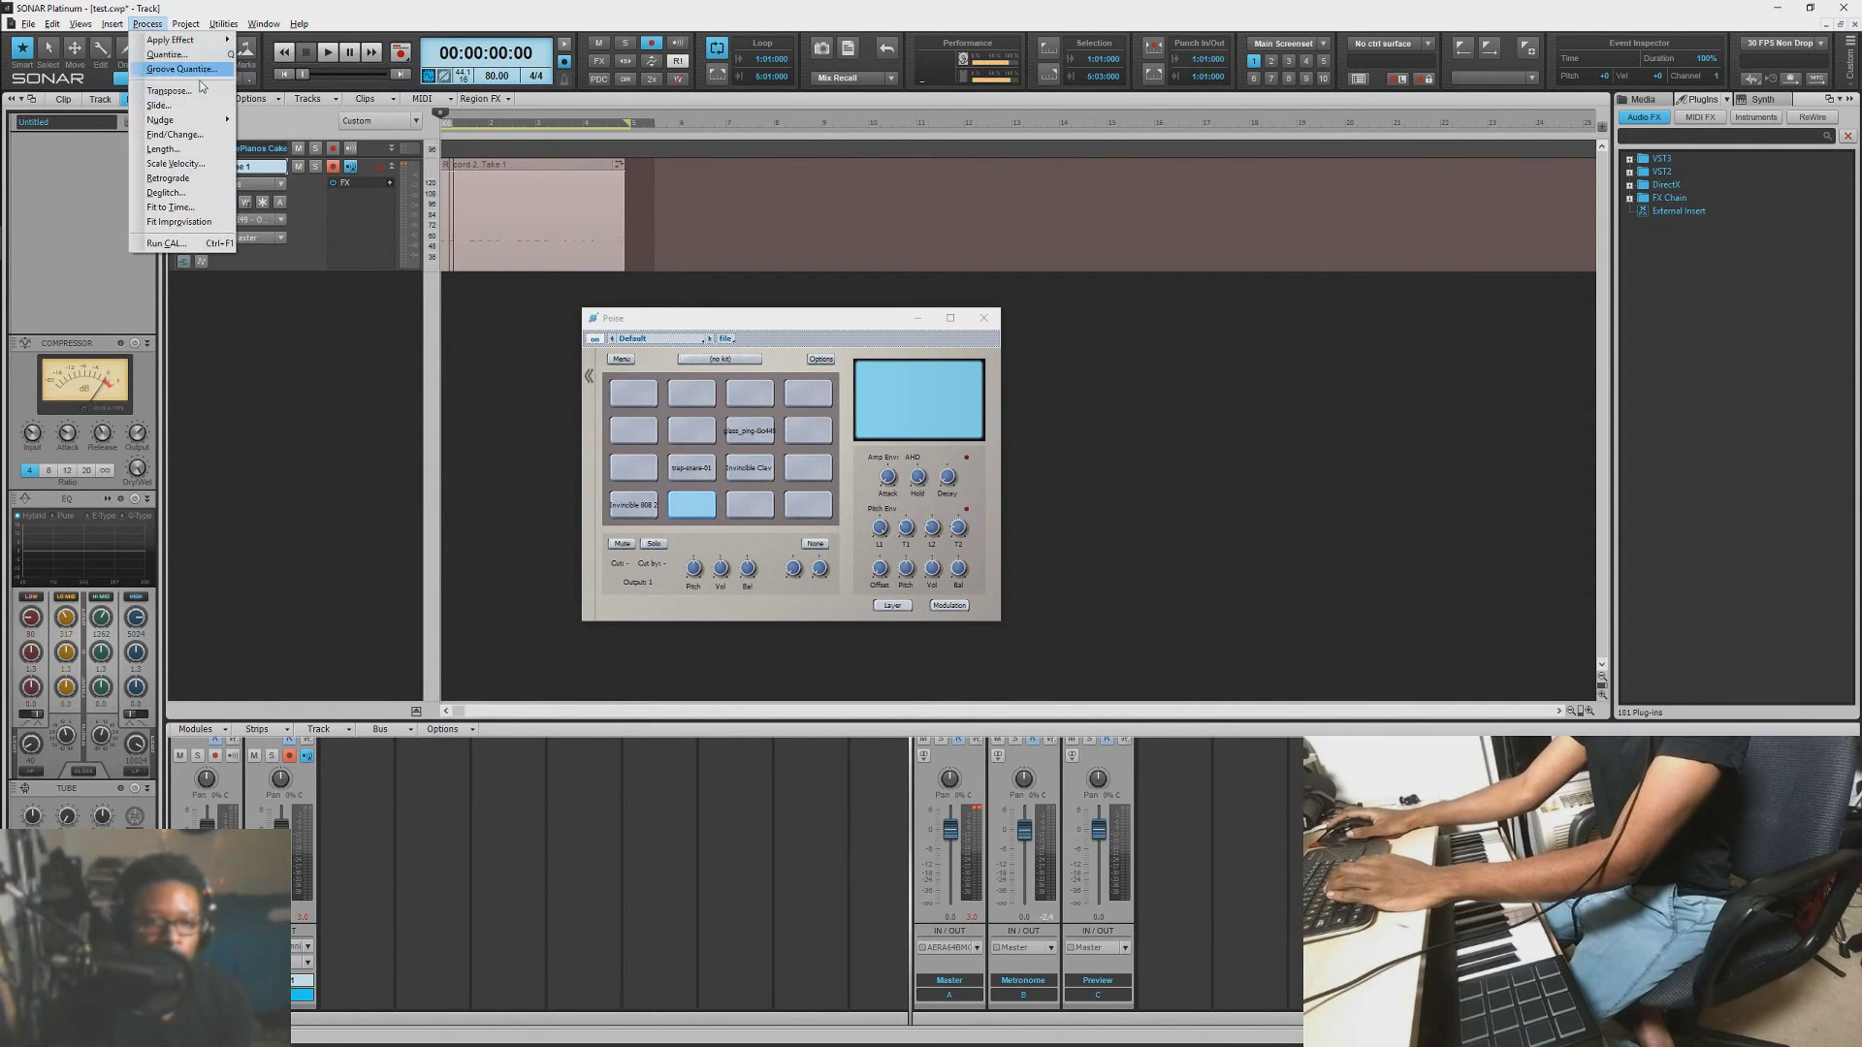
{"action": "left_click", "coordinate": [166, 55]}
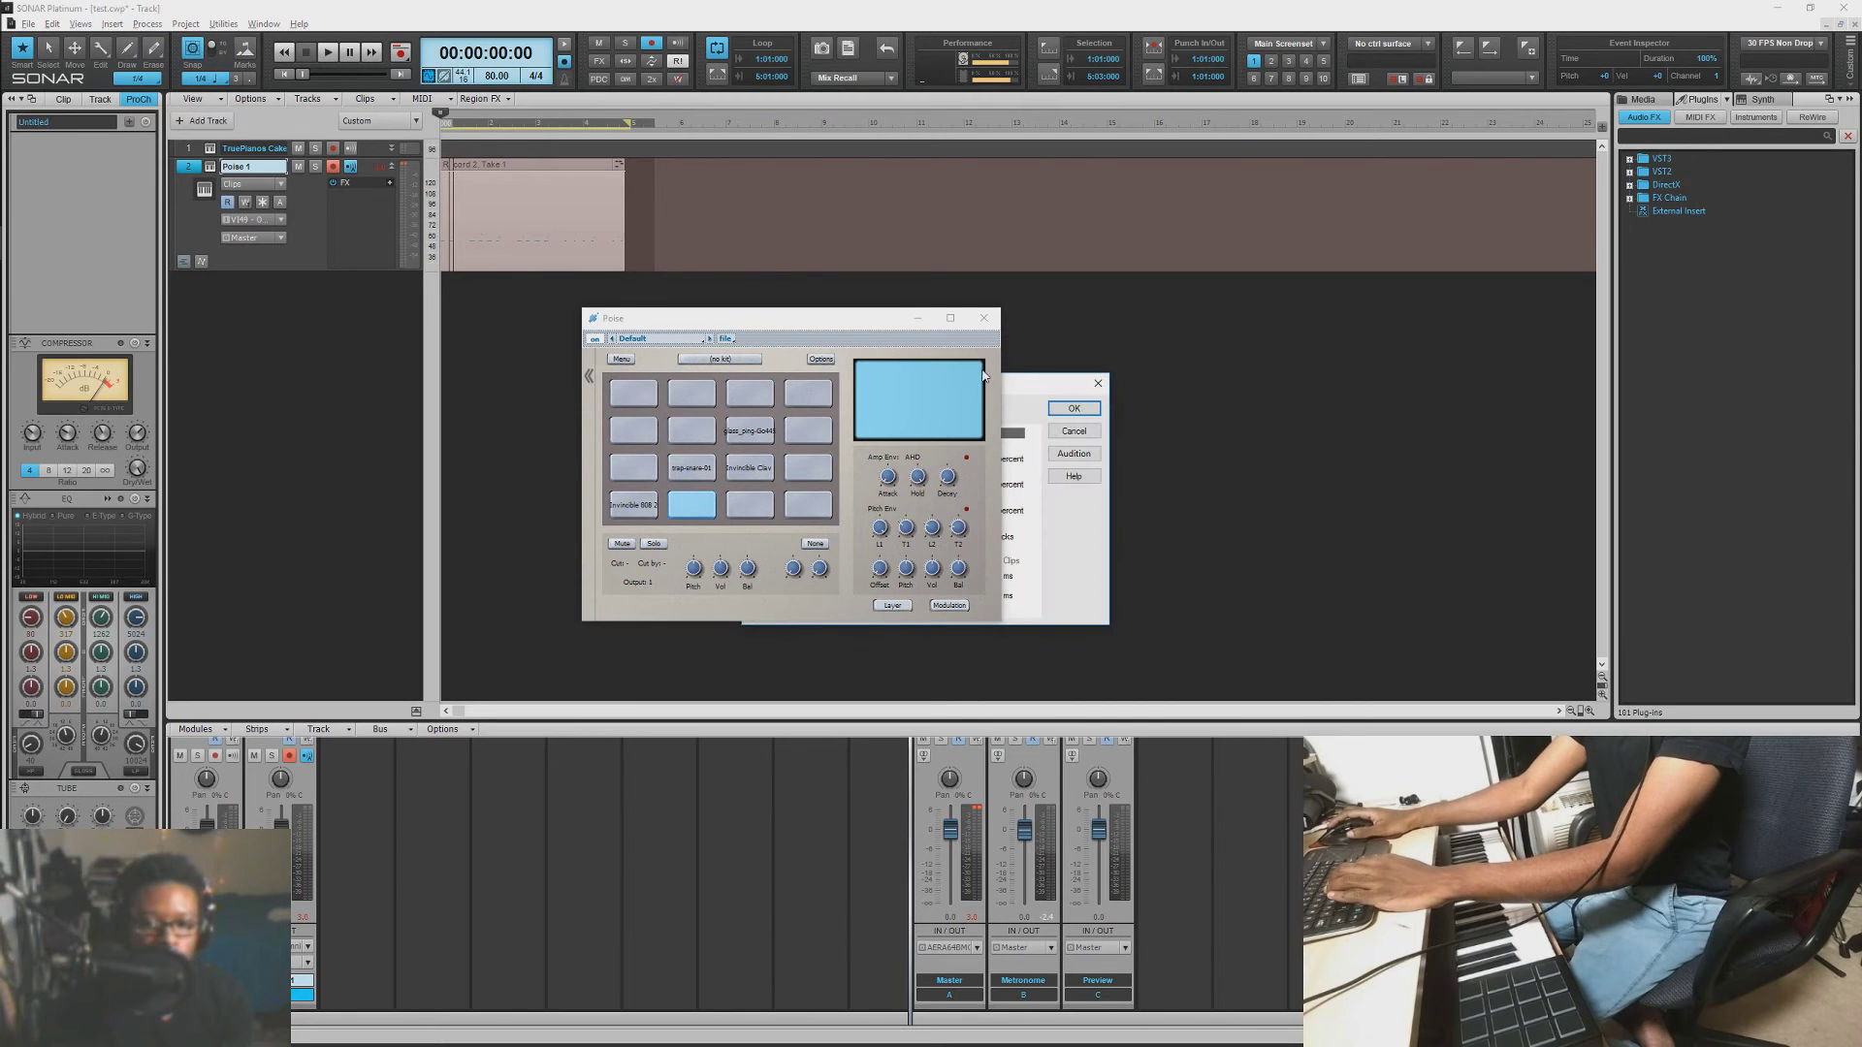
{"action": "left_click", "coordinate": [1071, 408]}
{"action": "key", "text": "space"}
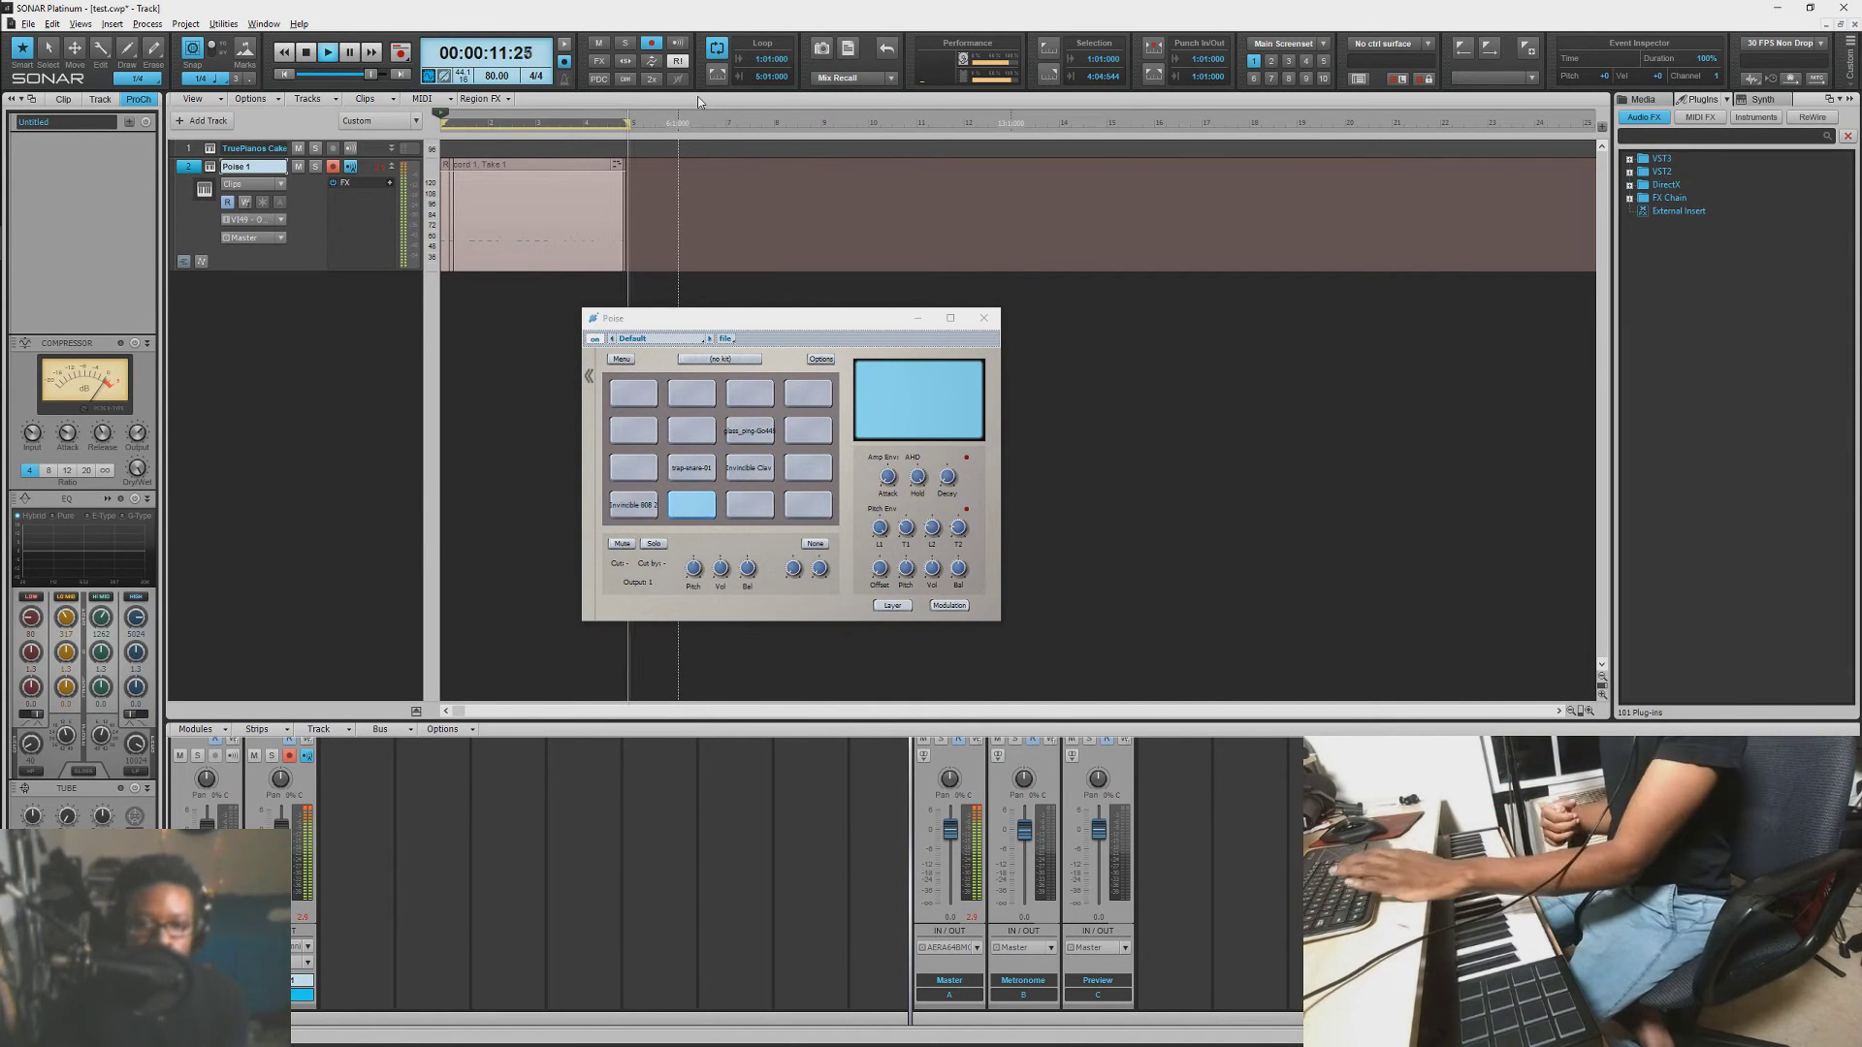
{"action": "key", "text": "space"}
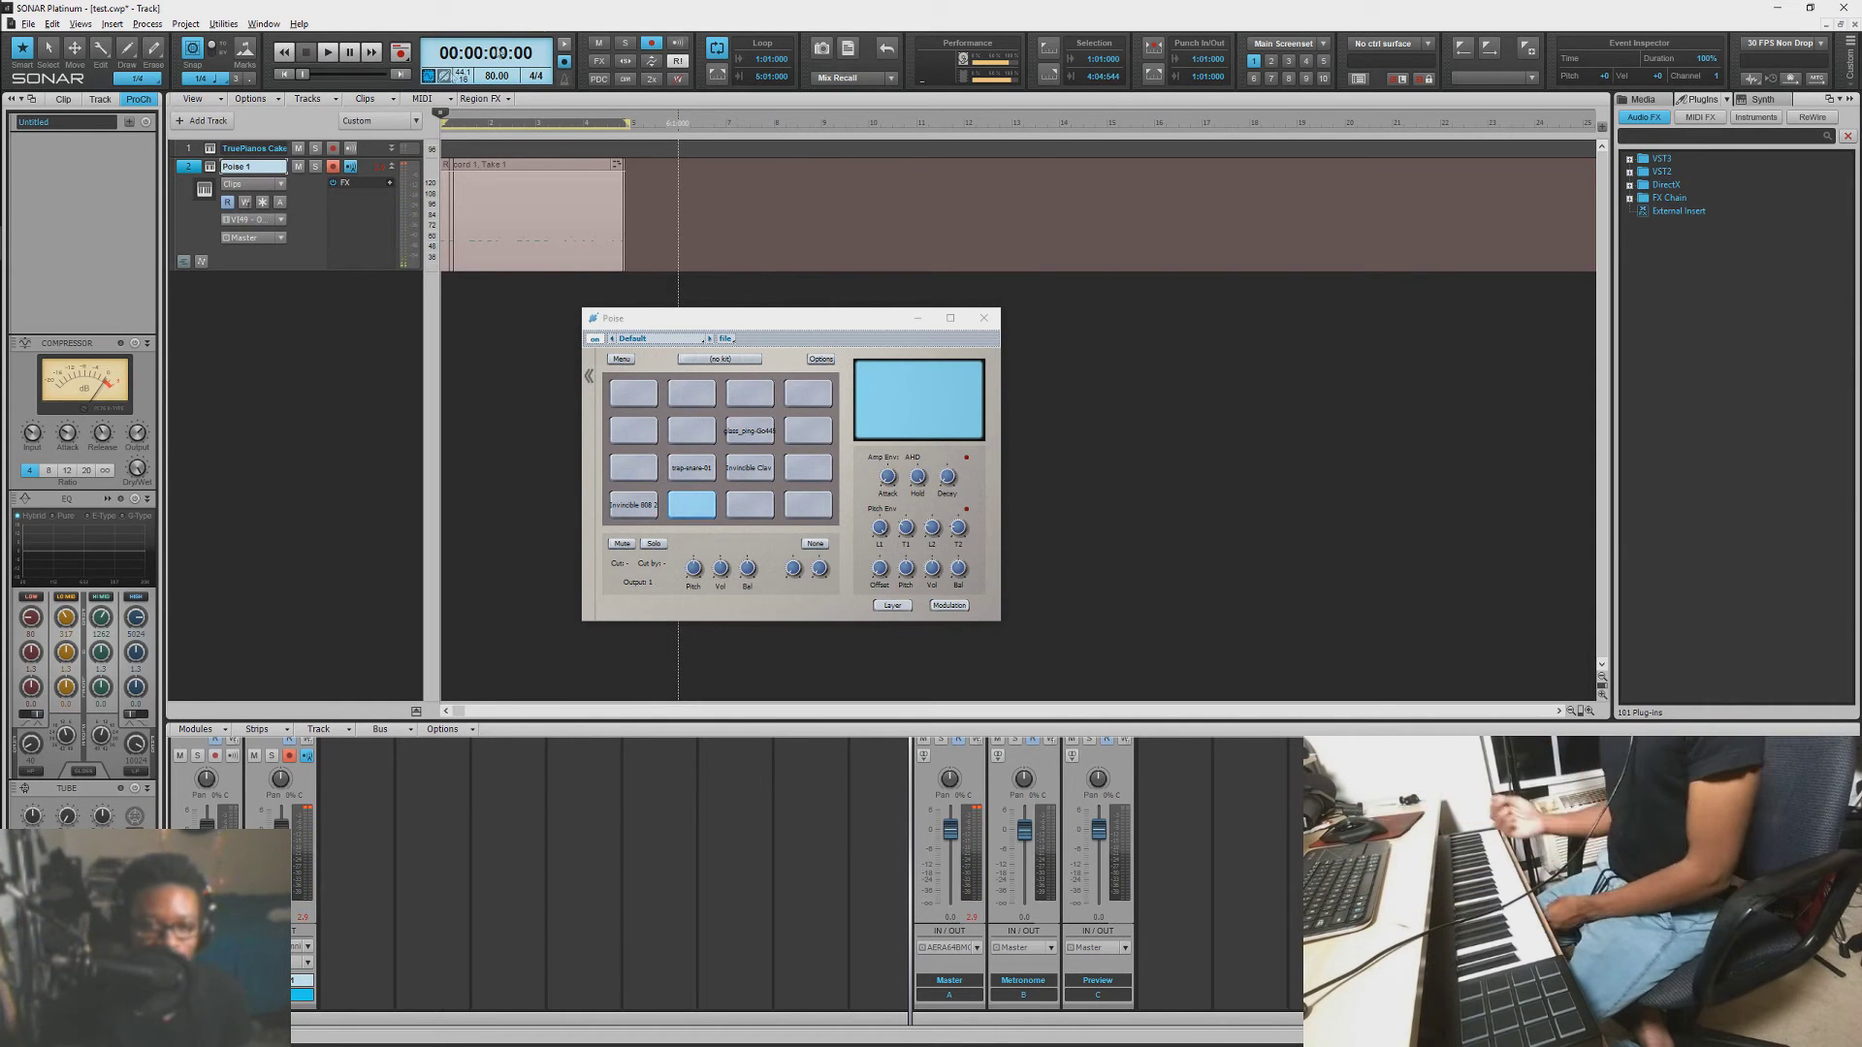
Step: Disarm the Poise 1 track and expand the TruePianos track to show its controls
{"action": "left_click", "coordinate": [334, 166]}
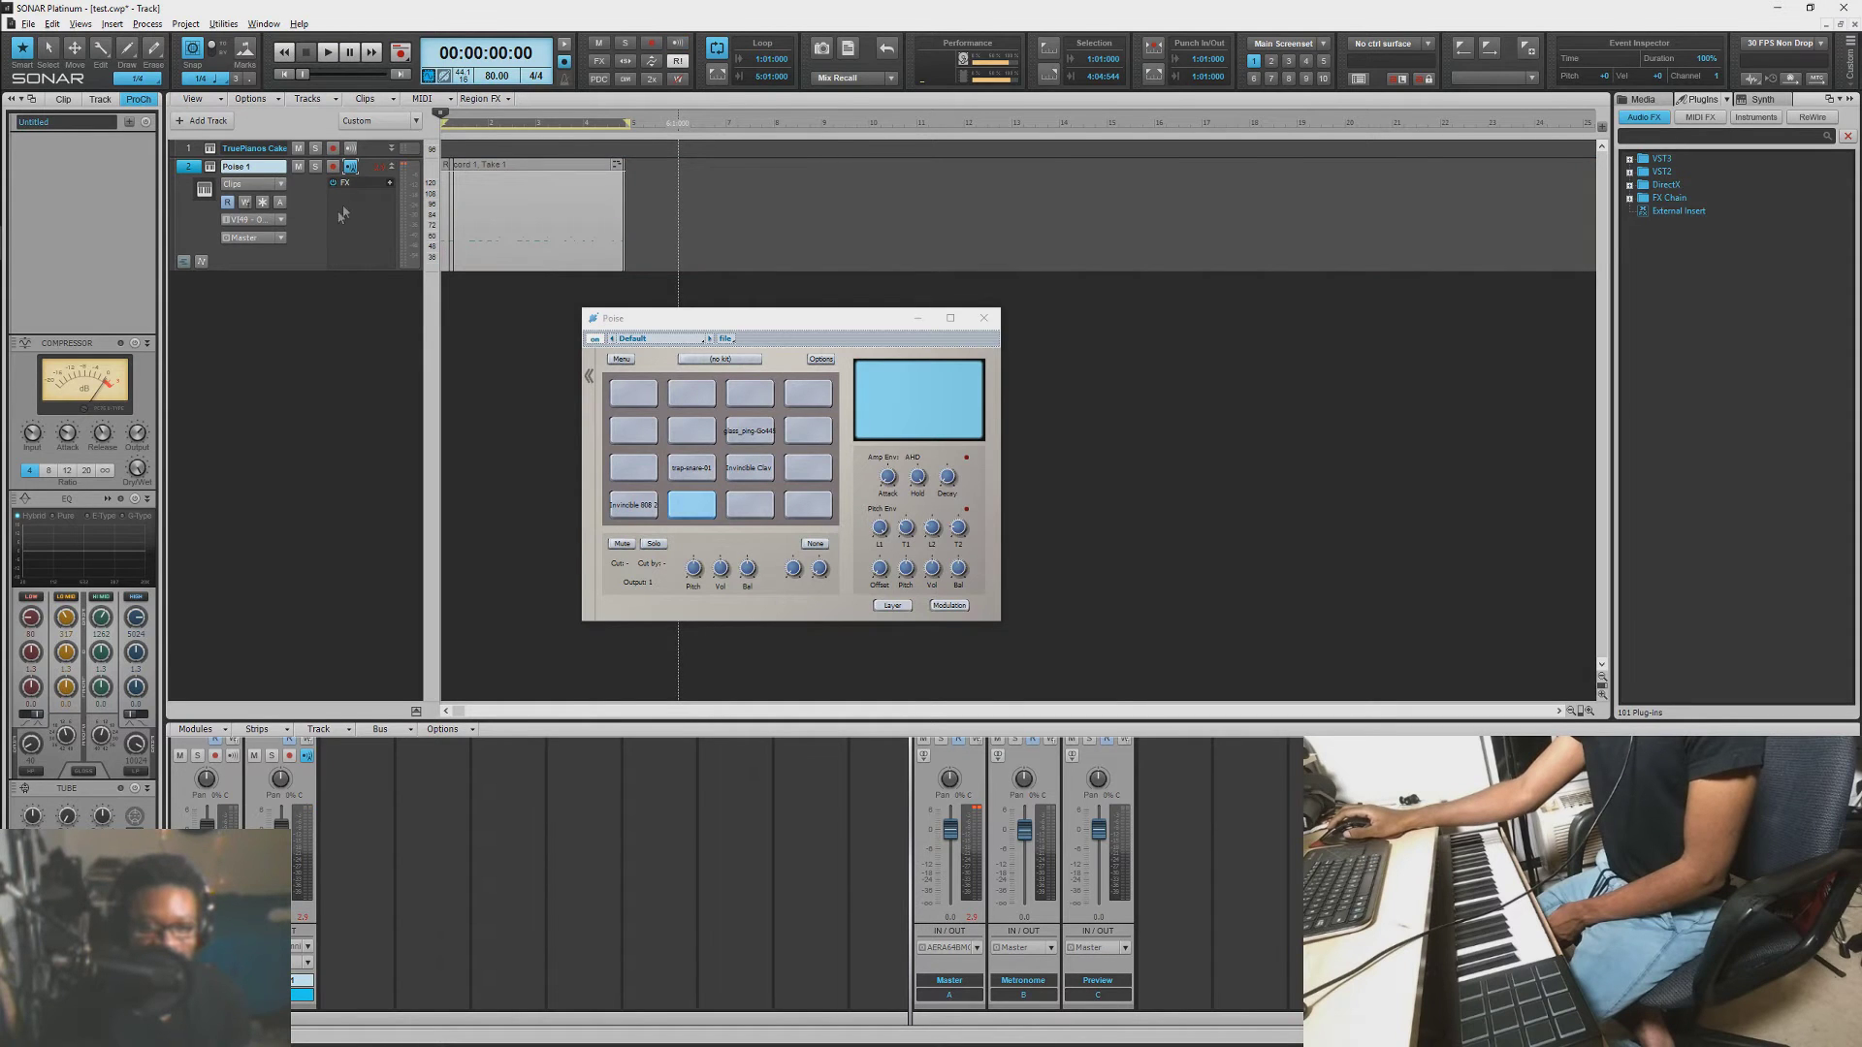
{"action": "left_click", "coordinate": [392, 148]}
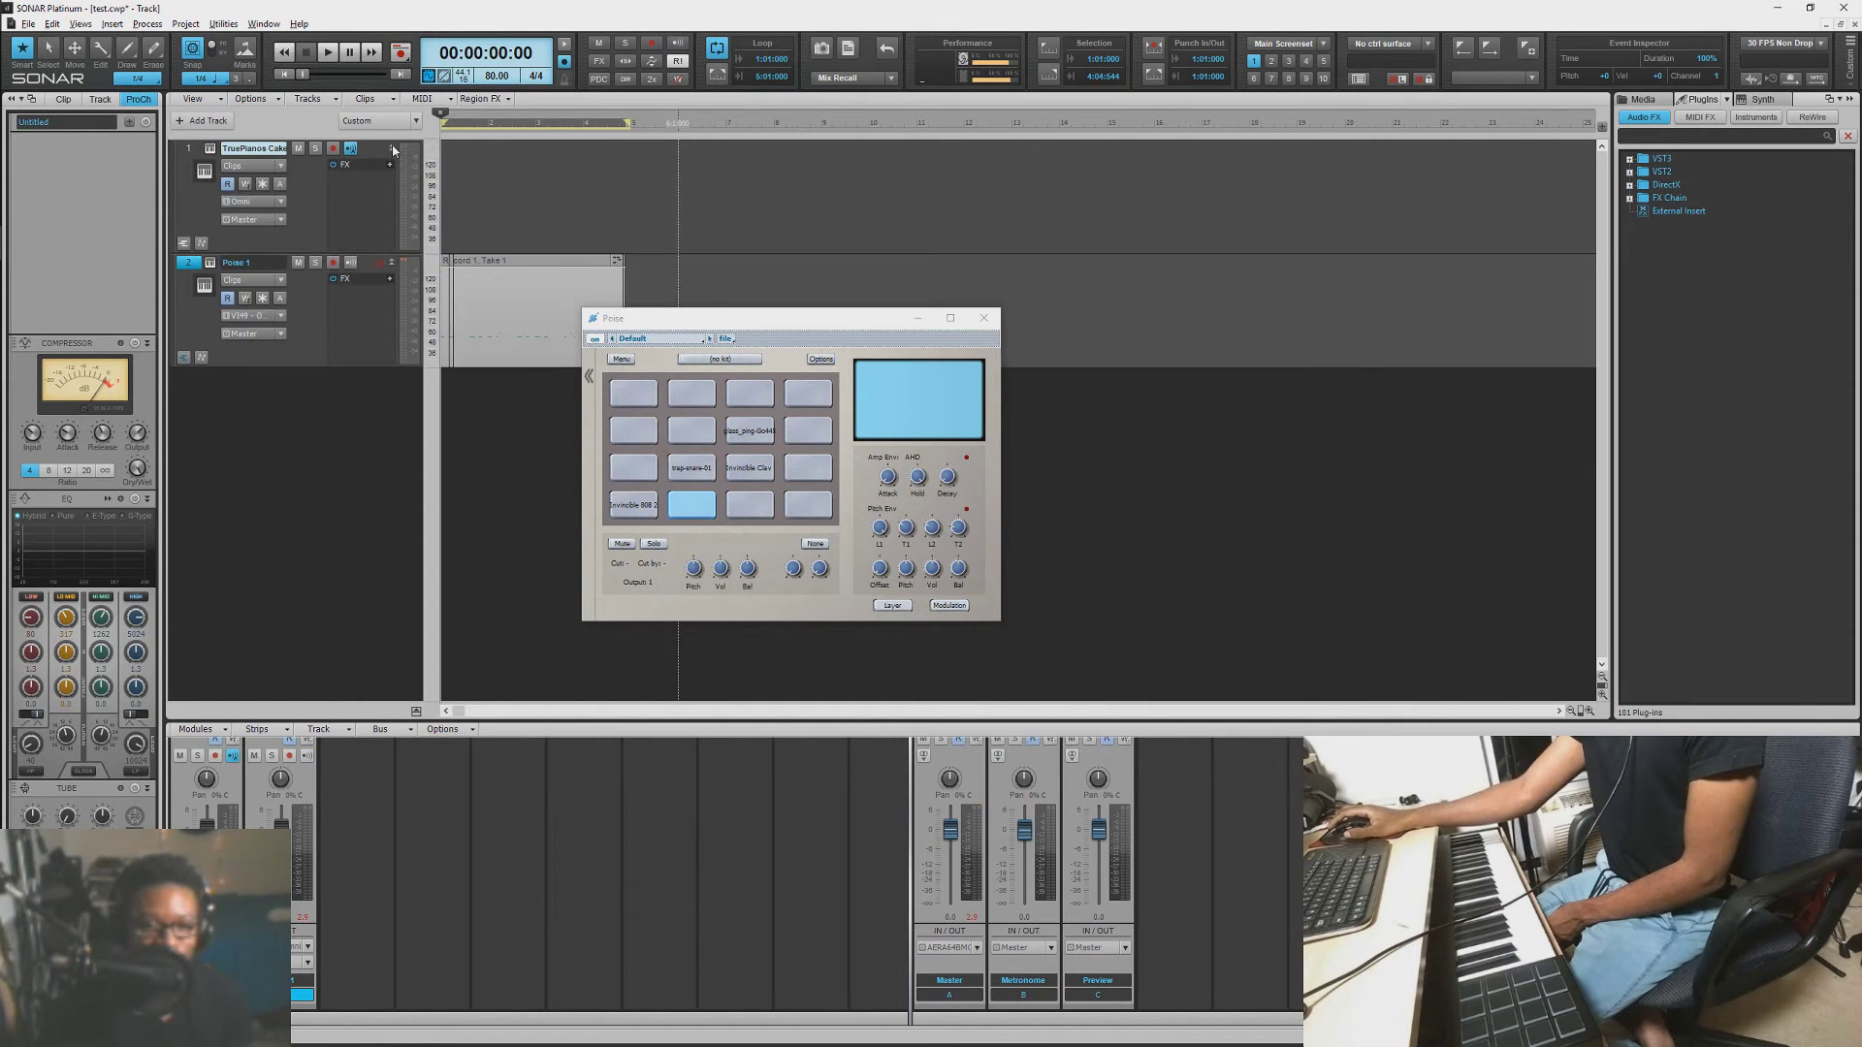
Step: Open the TruePianos instrument, dismiss its options dialog, view the piano interface and close the instrument window
{"action": "left_click", "coordinate": [211, 151]}
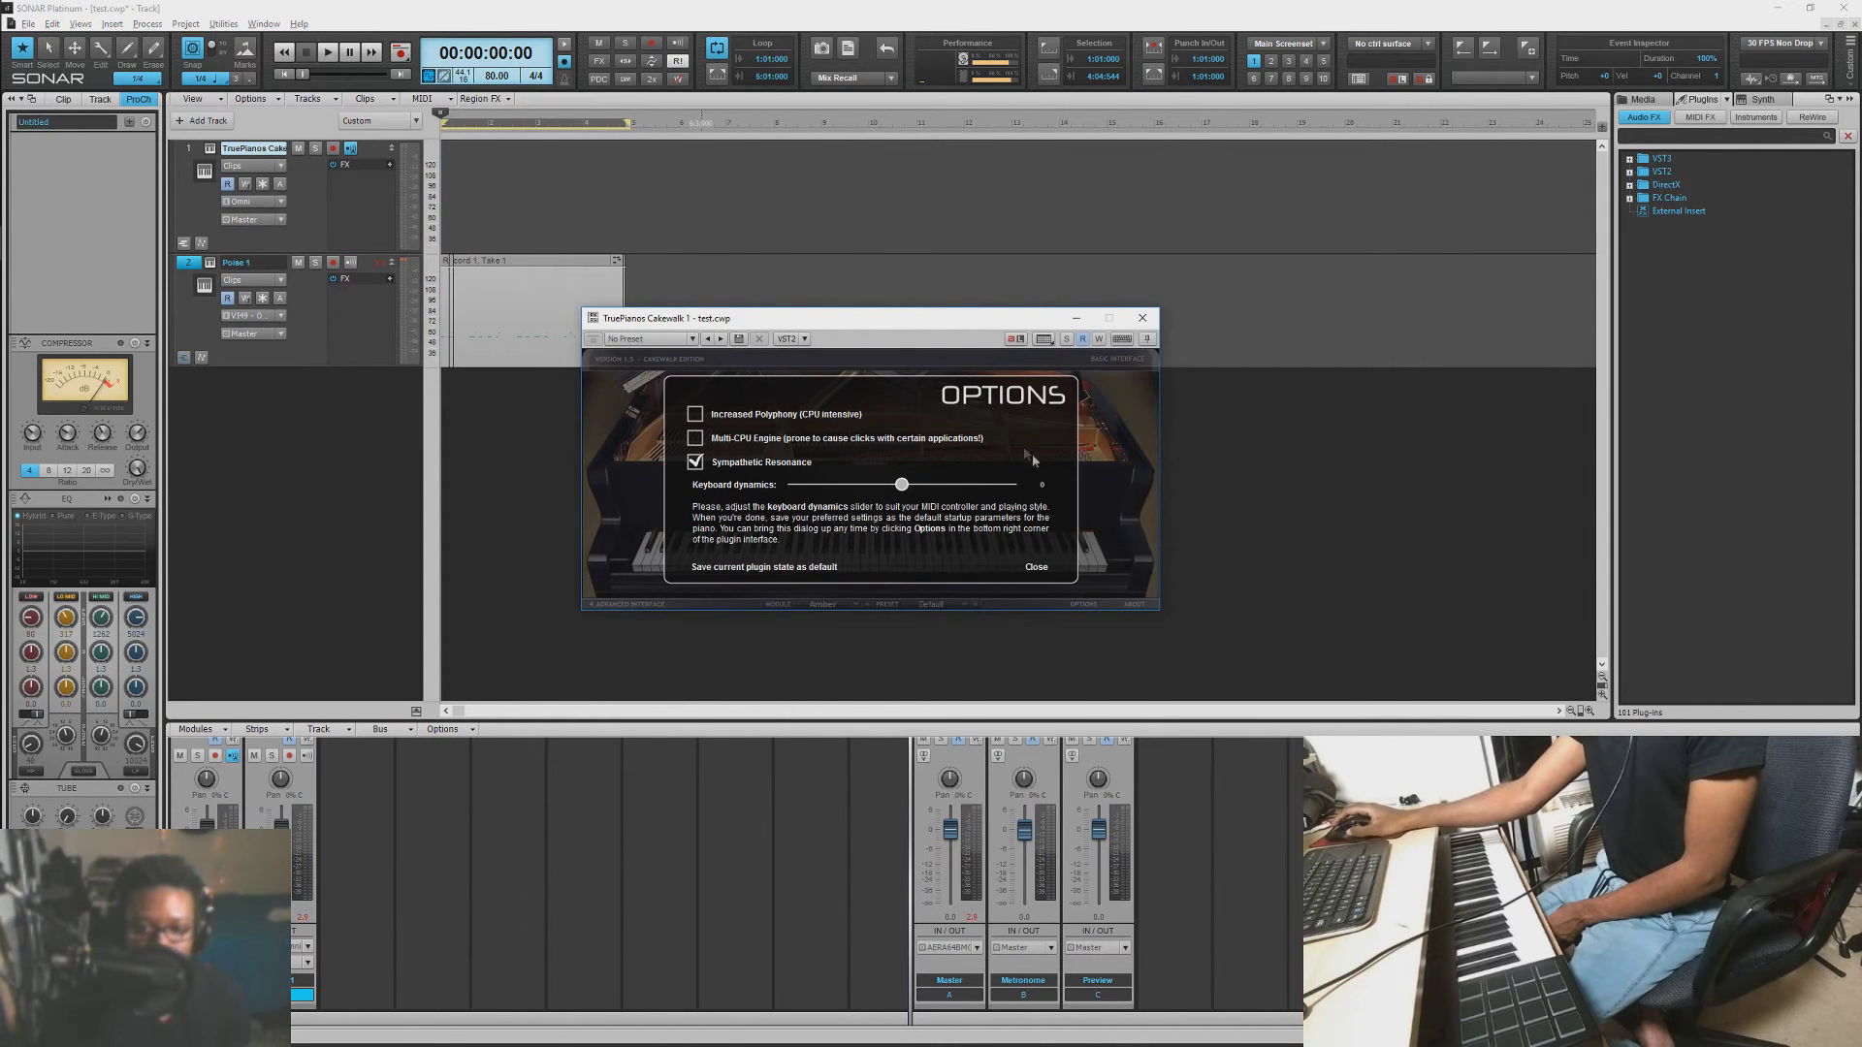
{"action": "left_click", "coordinate": [1038, 569]}
{"action": "left_click_drag", "start_coordinate": [936, 322], "coordinate": [1175, 345]}
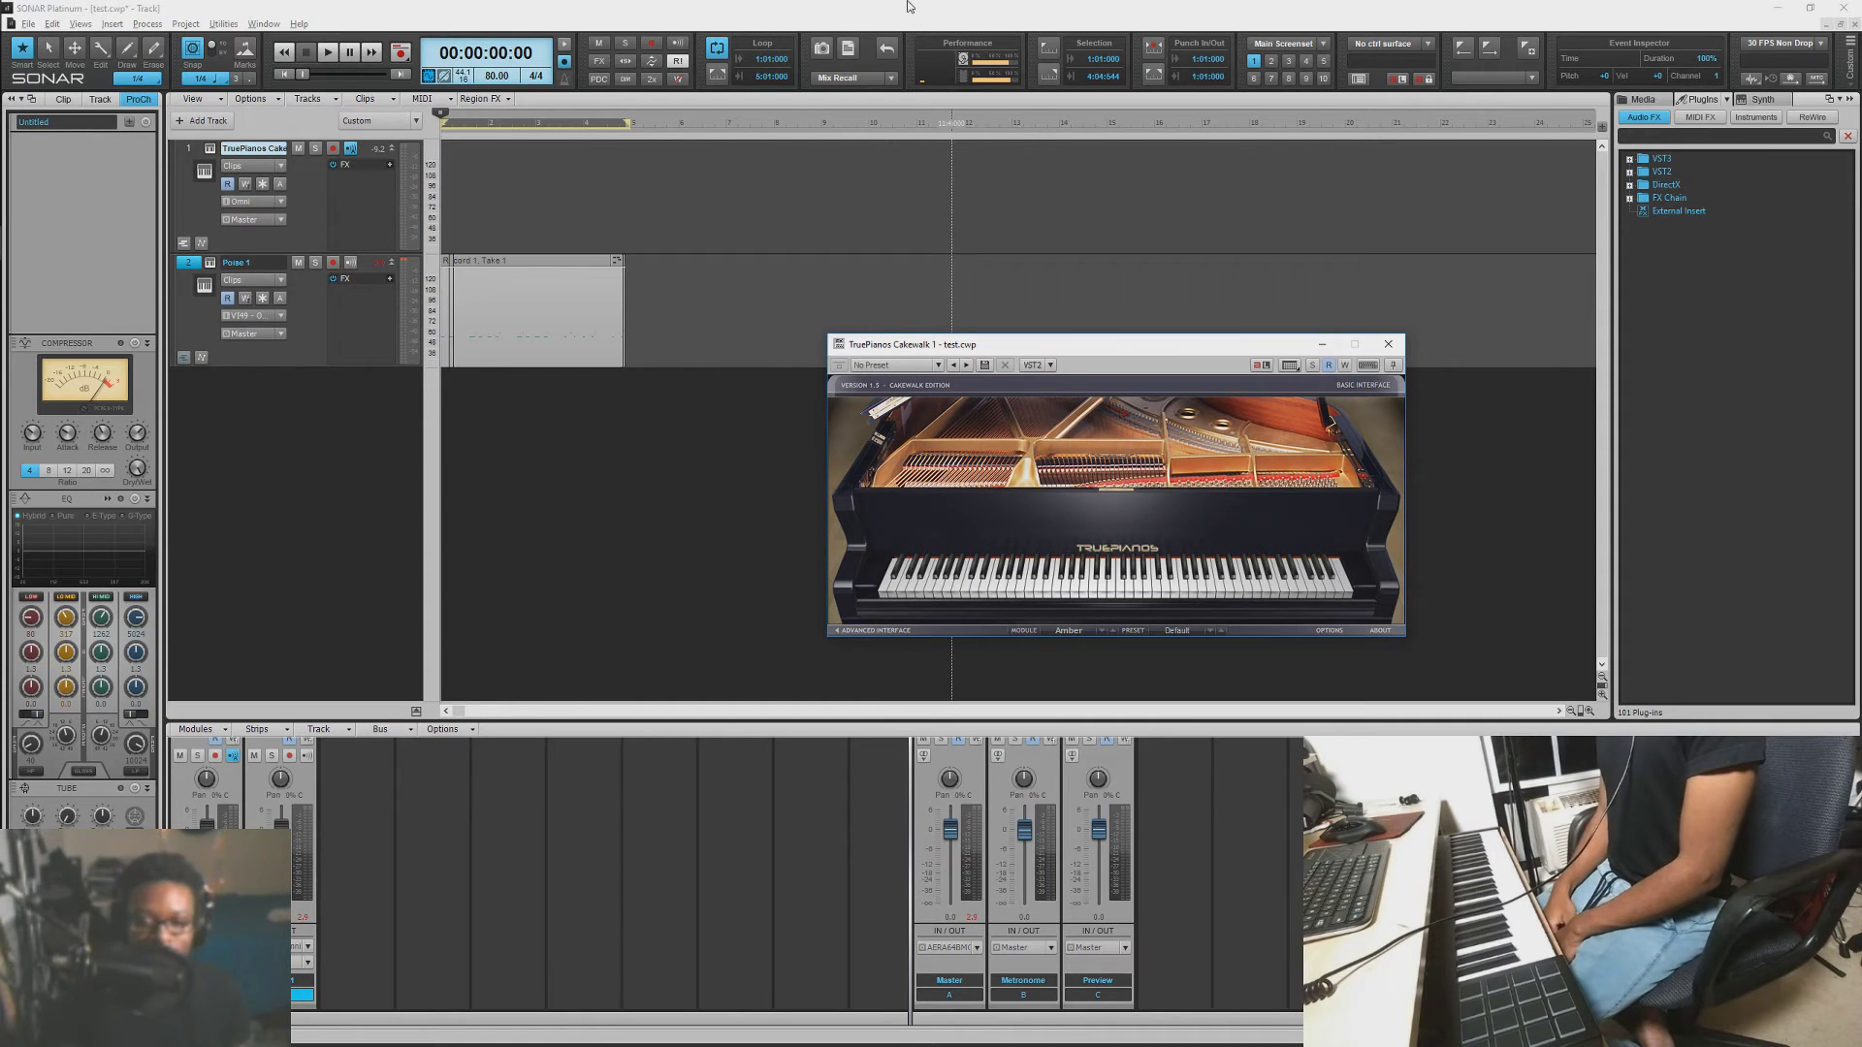
{"action": "left_click", "coordinate": [1387, 344]}
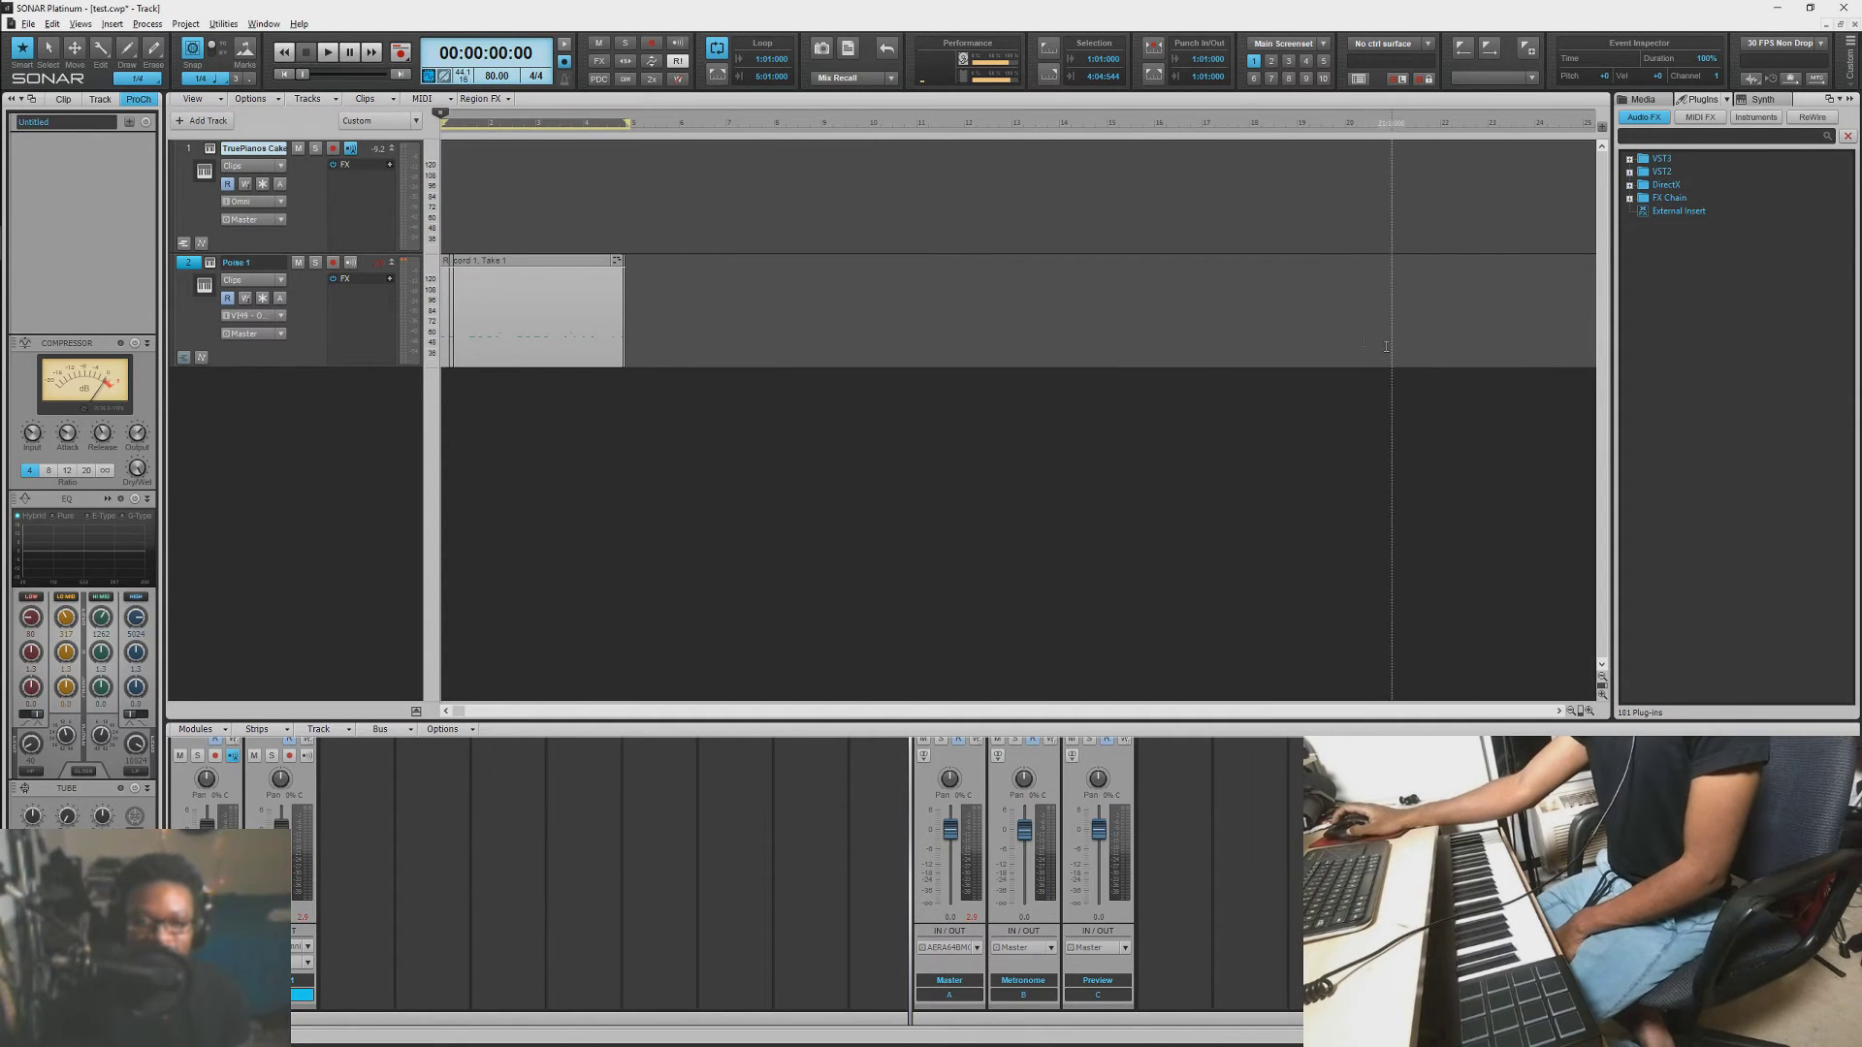
Step: Arm the TruePianos track and record a piano take across the looped section
{"action": "left_click", "coordinate": [335, 148]}
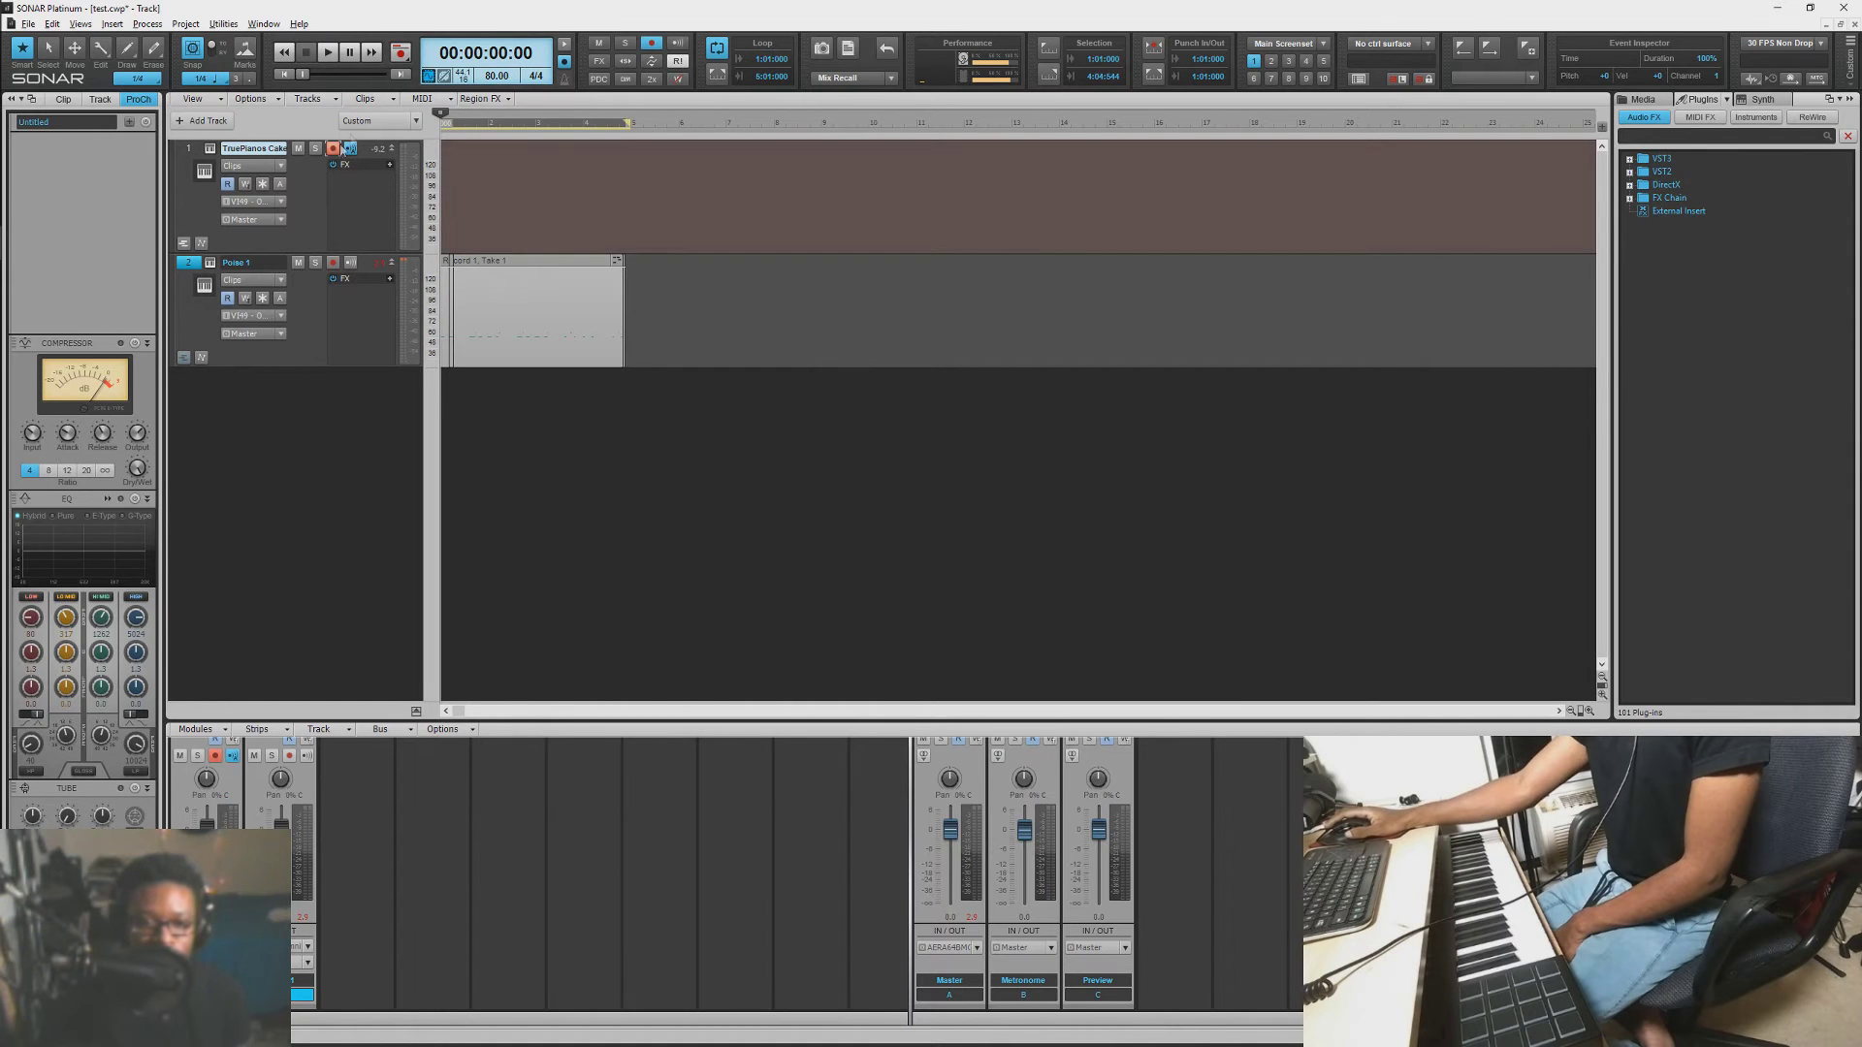
{"action": "left_click", "coordinate": [399, 60]}
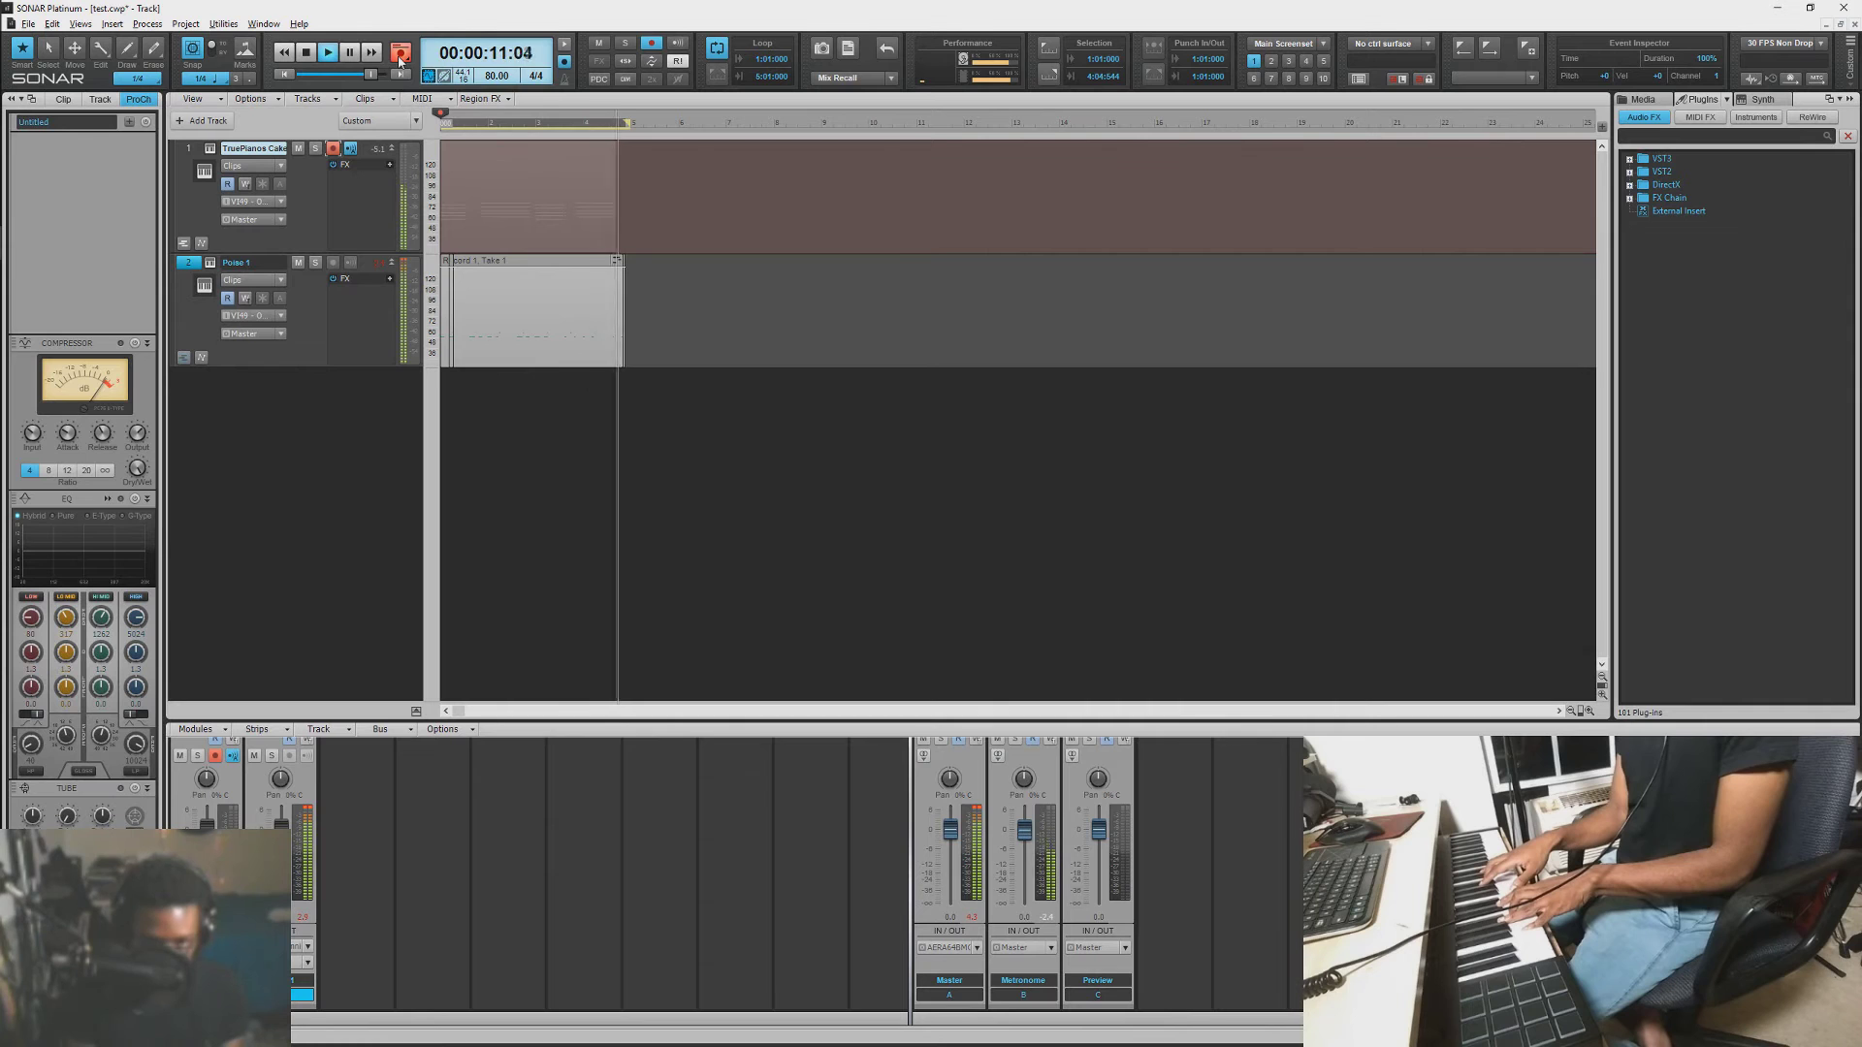
{"action": "left_click", "coordinate": [398, 60]}
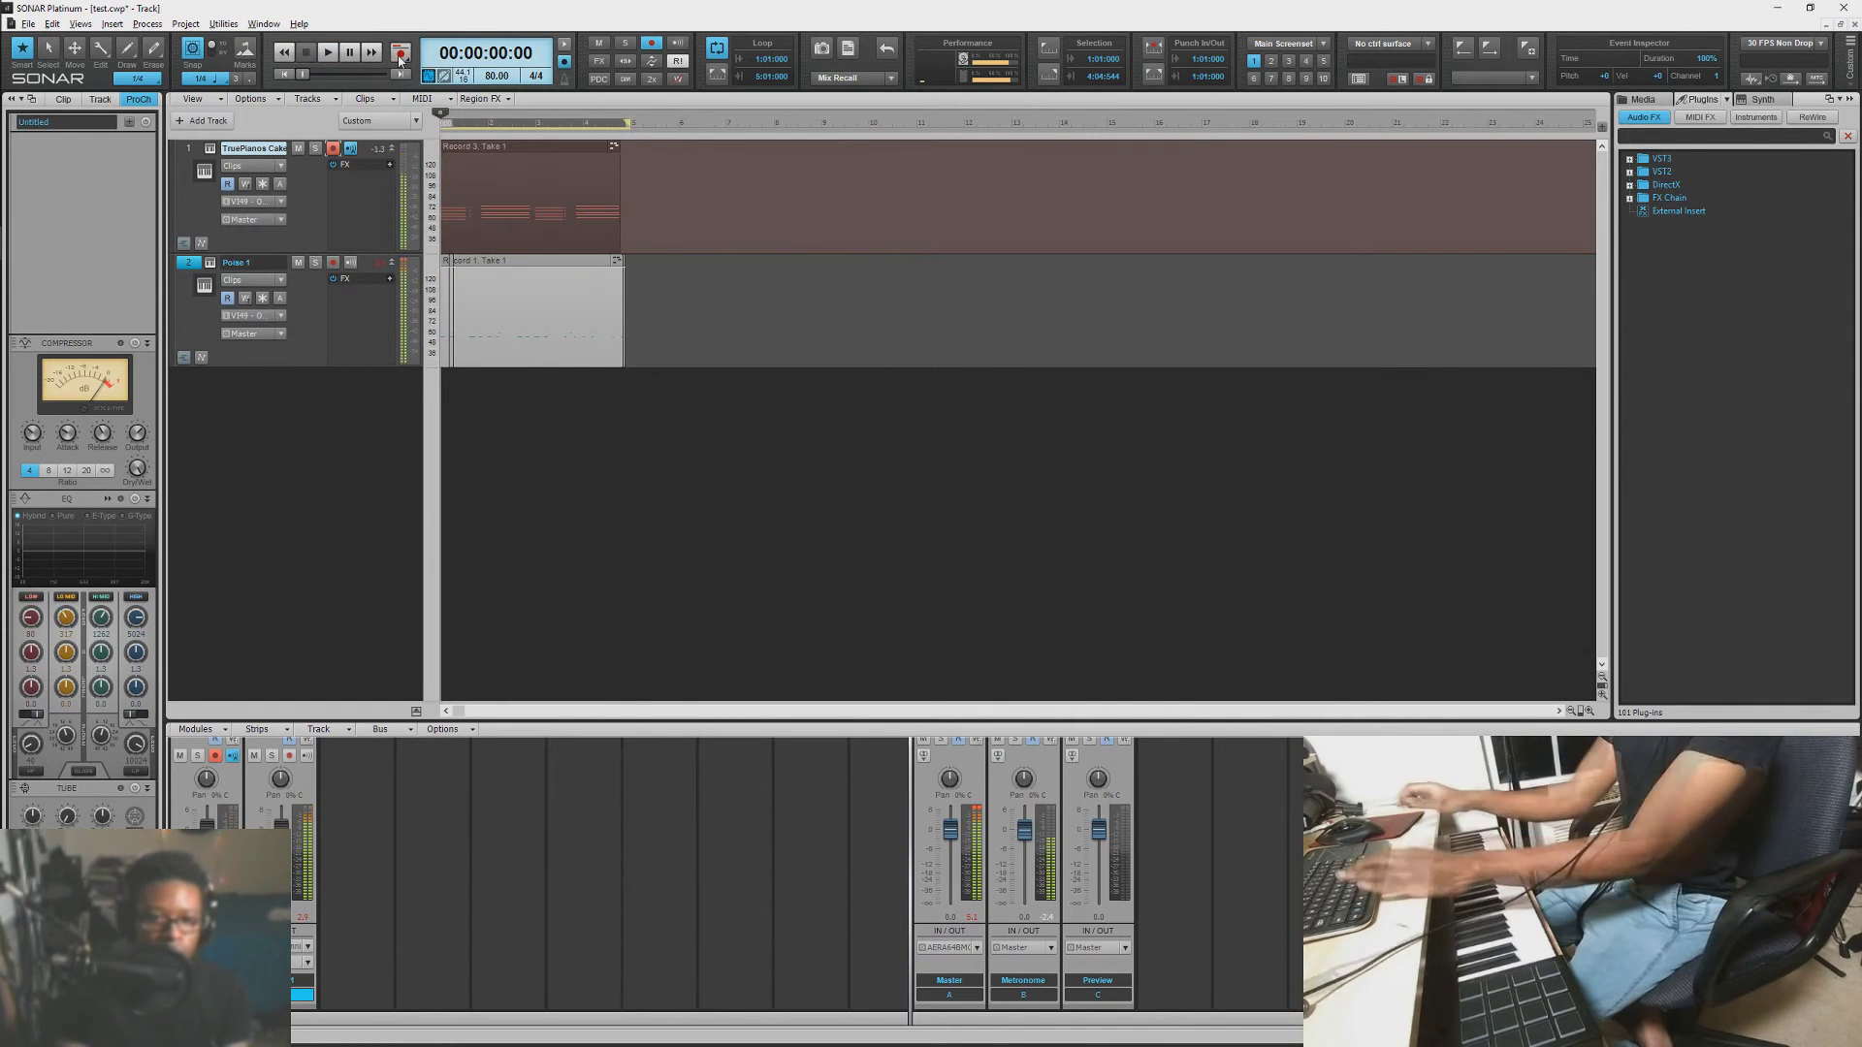
Step: Quantize the recorded piano clip on the TruePianos track at 1/16 resolution with 100 percent strength
{"action": "left_click", "coordinate": [539, 189]}
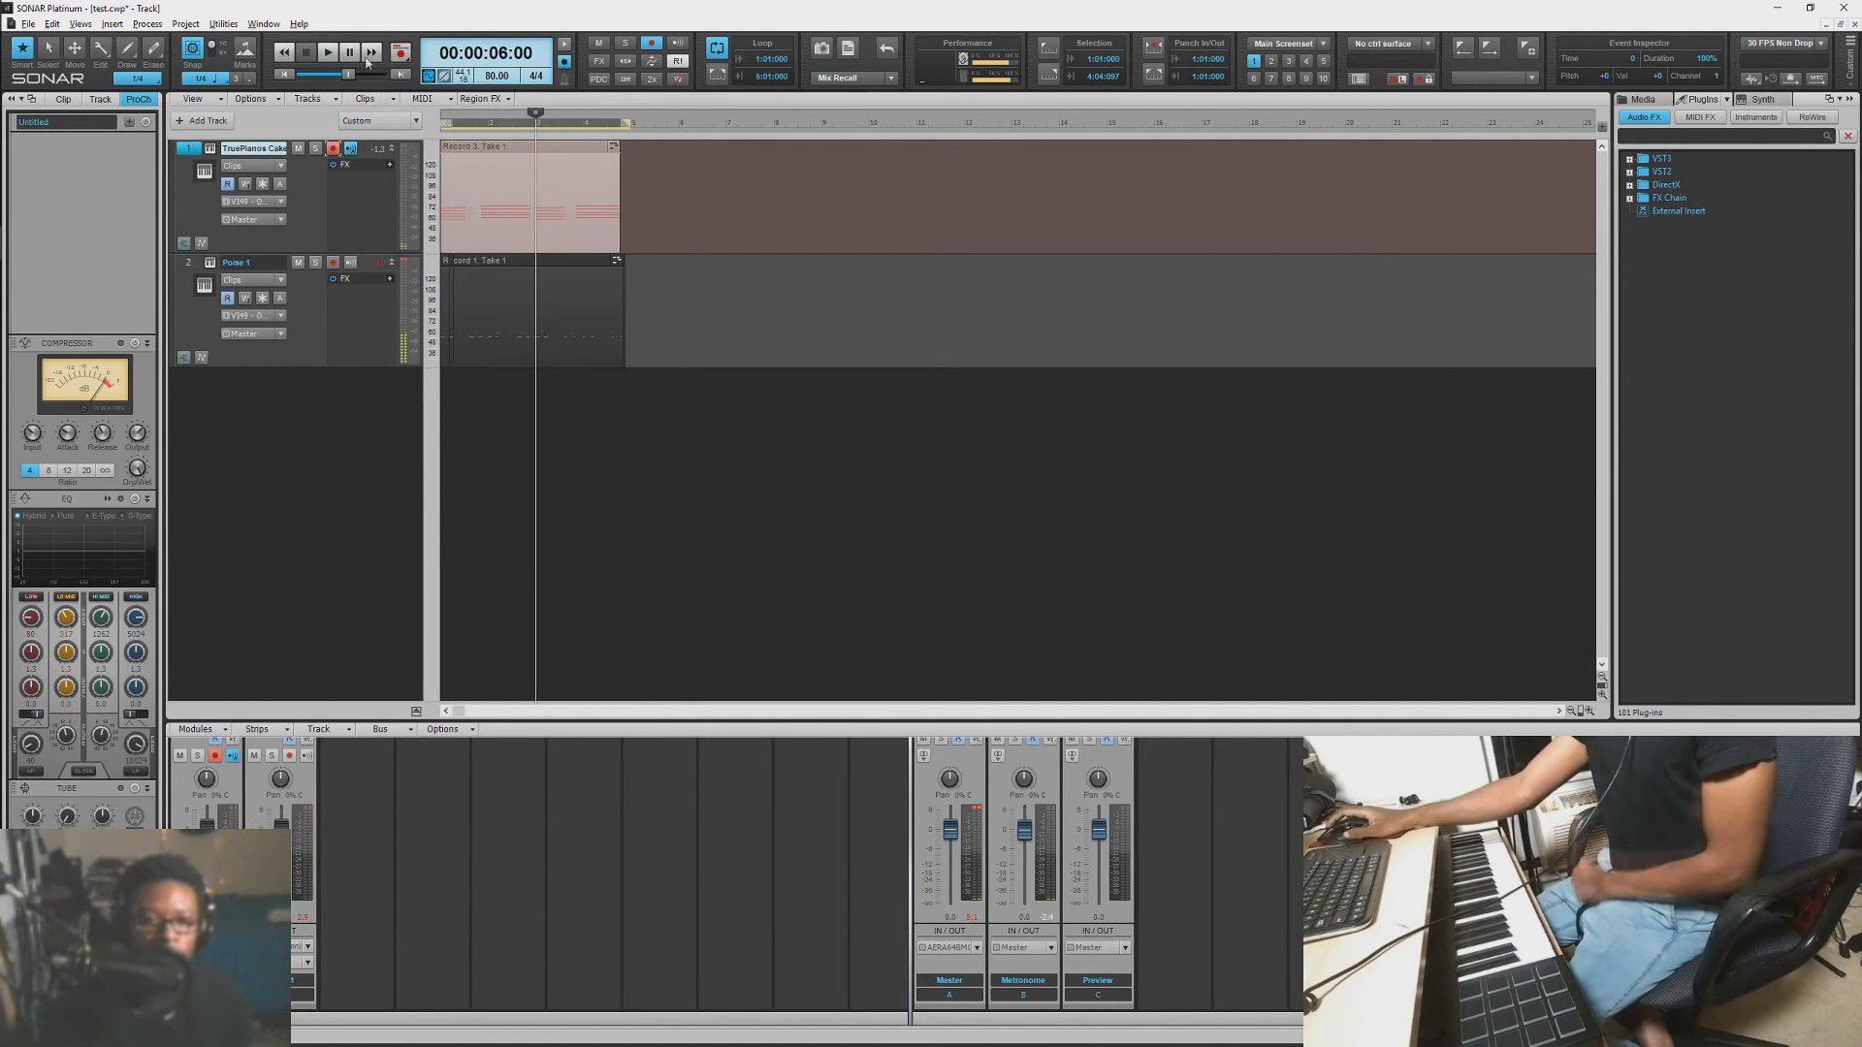
{"action": "left_click", "coordinate": [148, 23]}
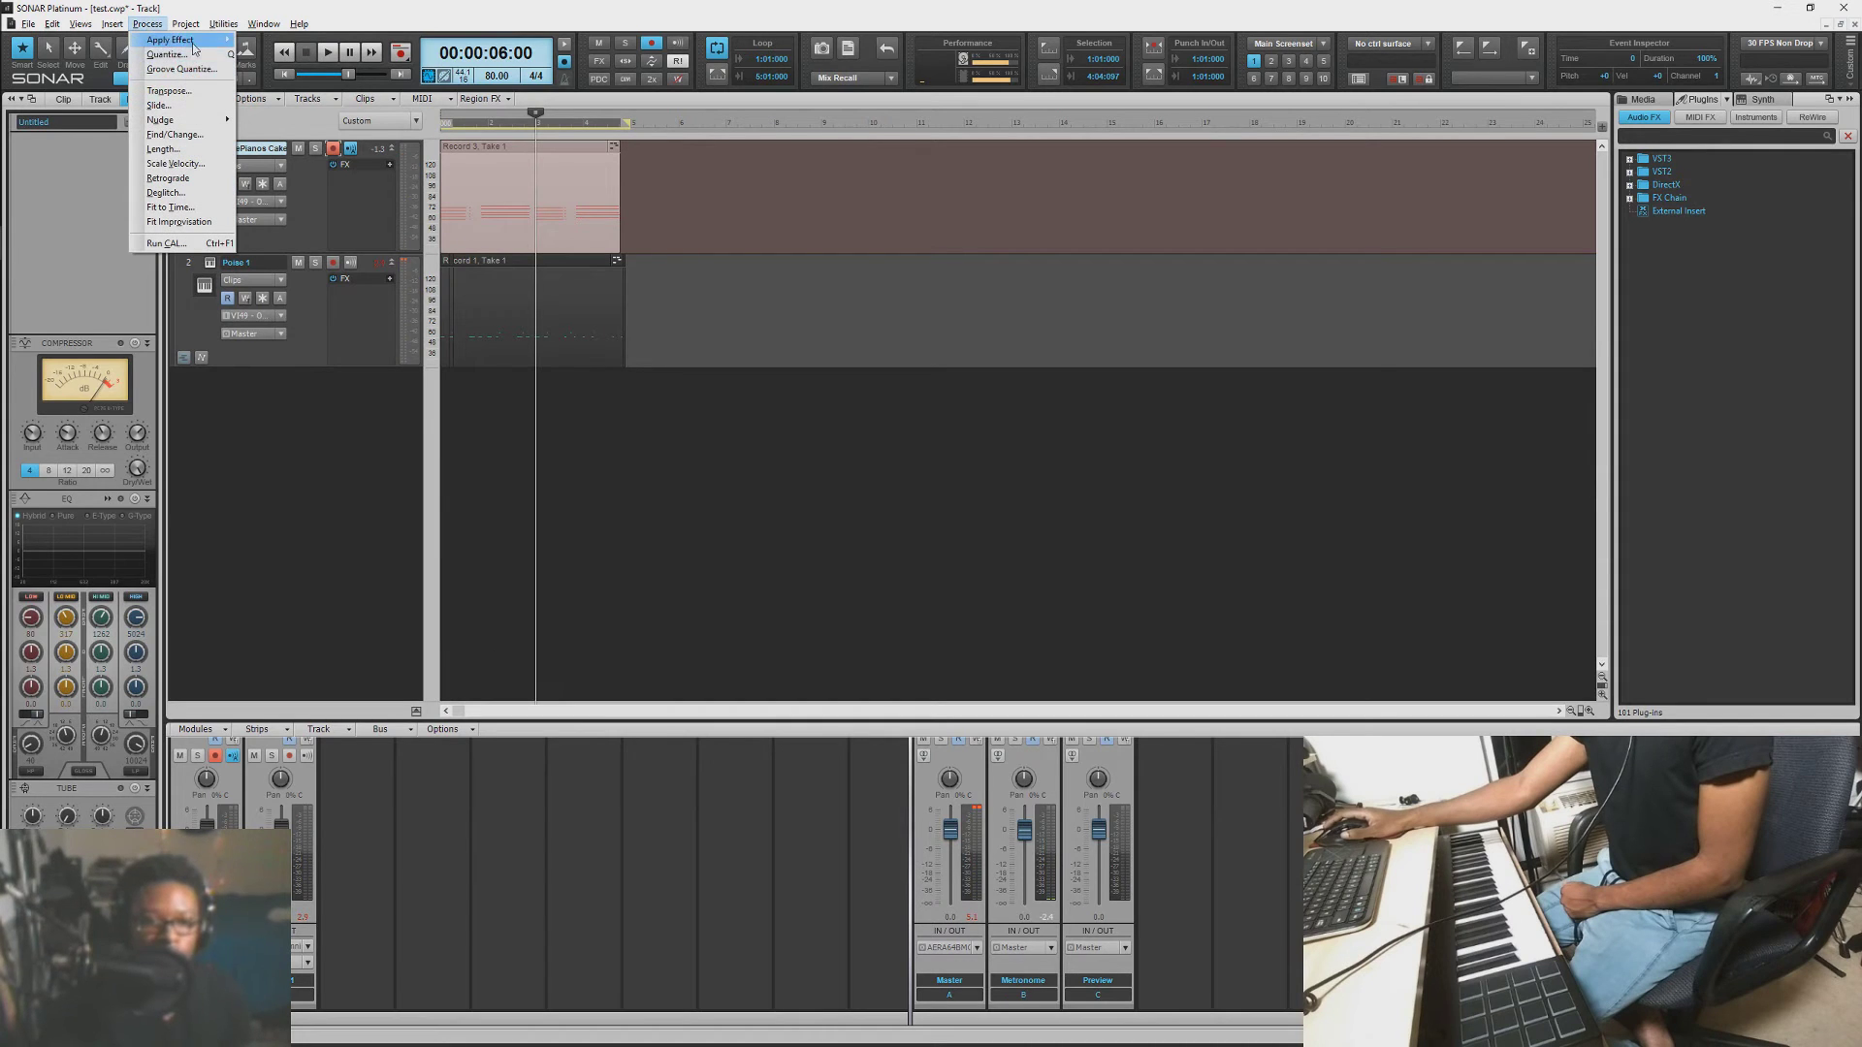
{"action": "left_click", "coordinate": [217, 58]}
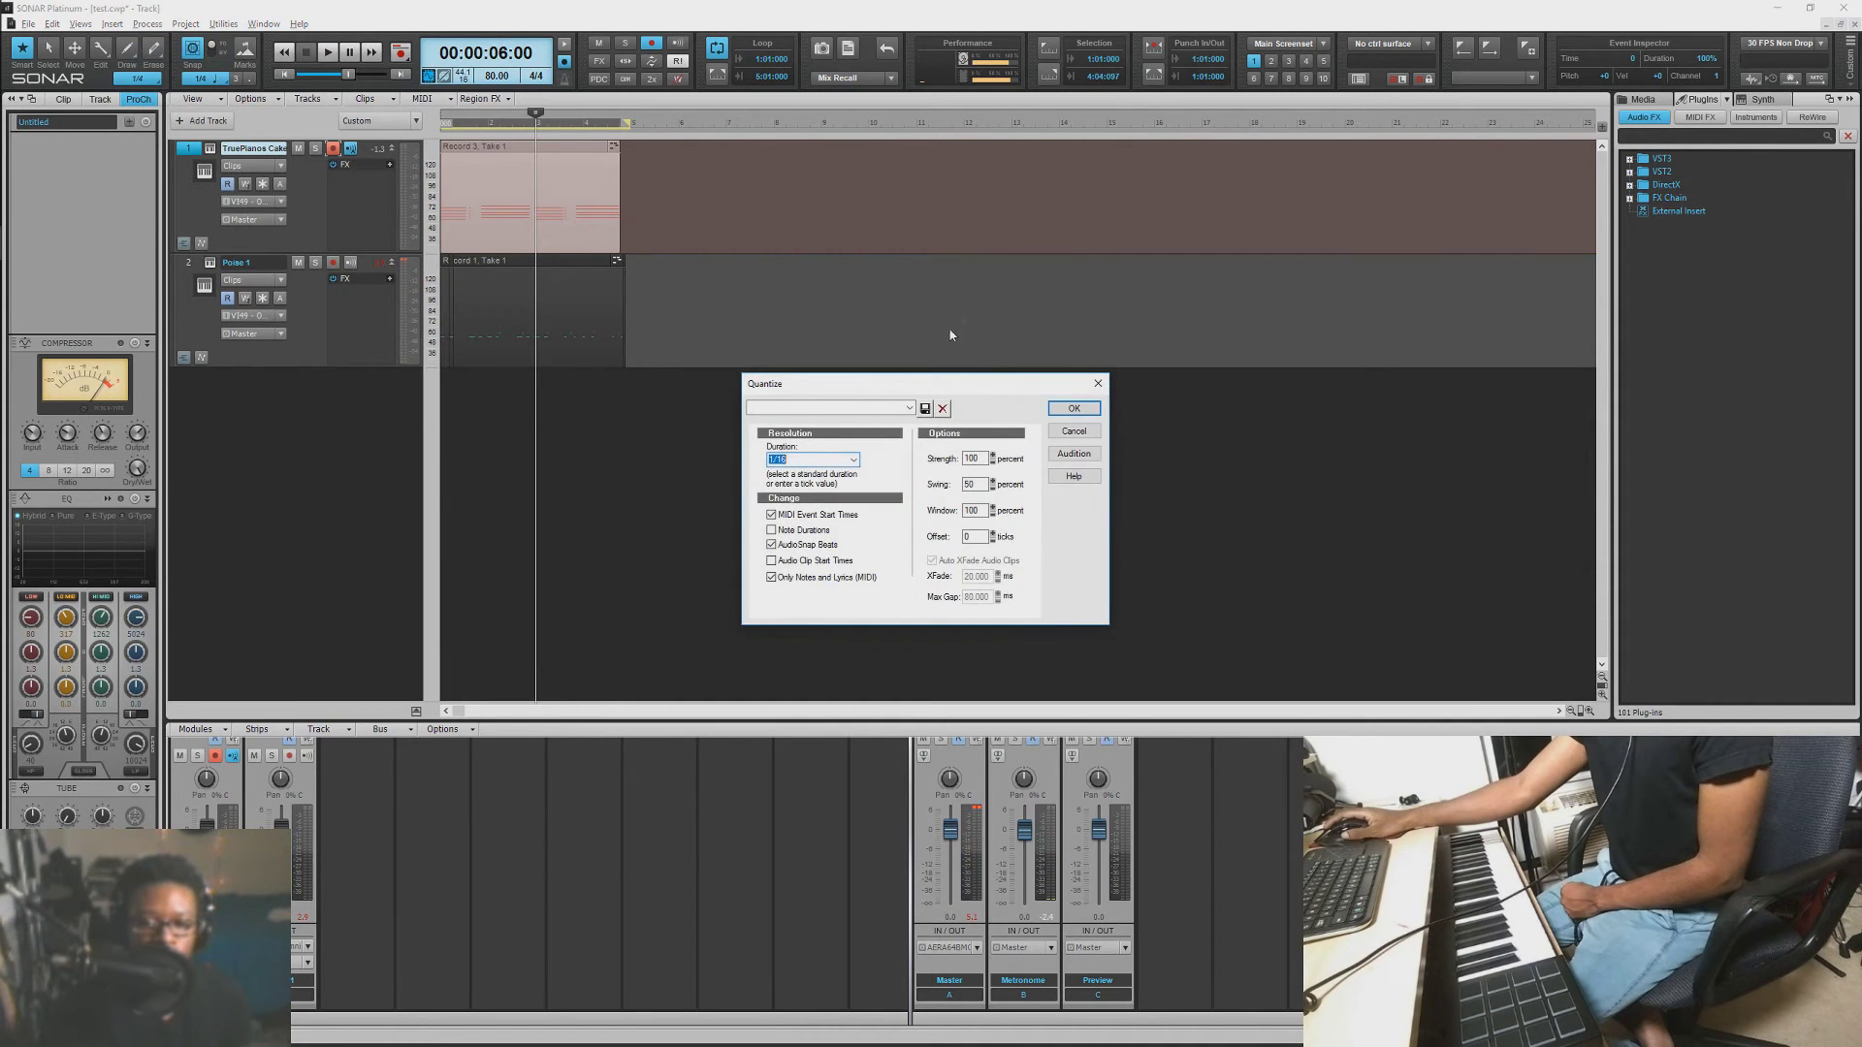
{"action": "left_click", "coordinate": [1072, 408]}
Step: Play back the quantized piano with the drums from the project start and disarm the TruePianos track
{"action": "left_click", "coordinate": [450, 114]}
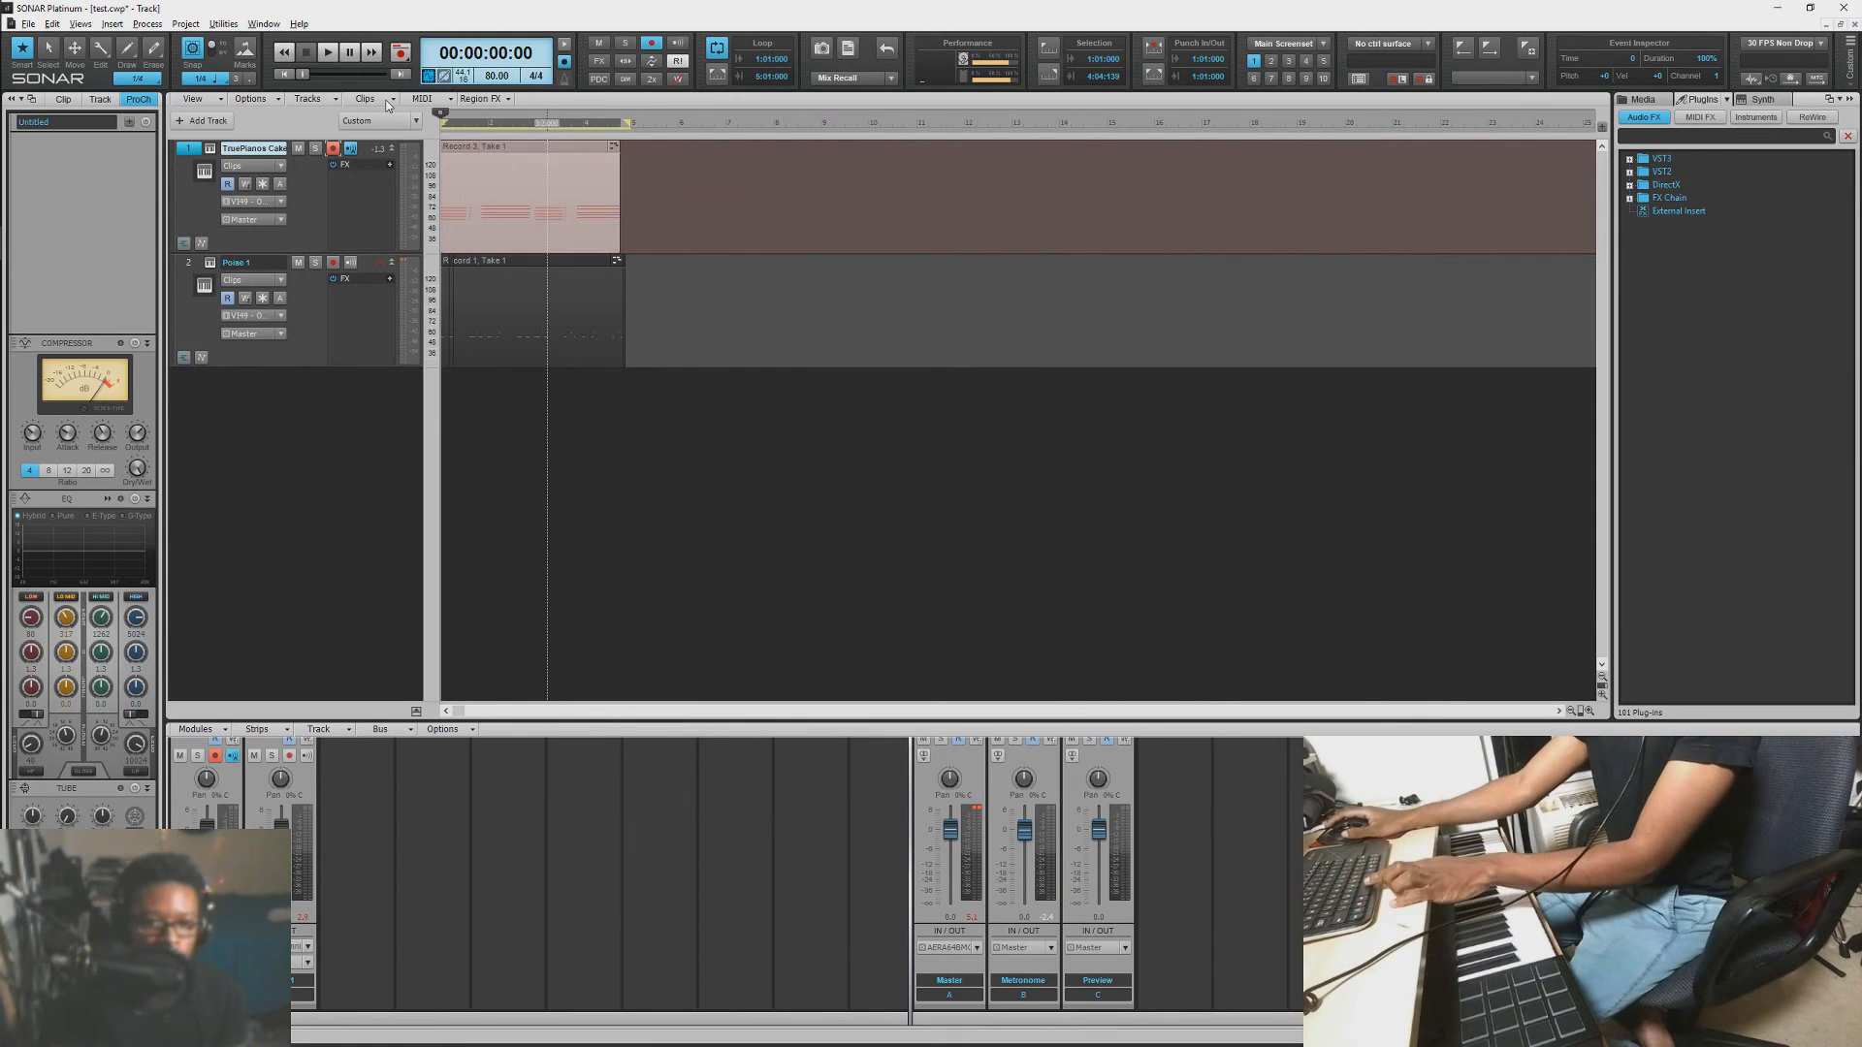
{"action": "key", "text": "space"}
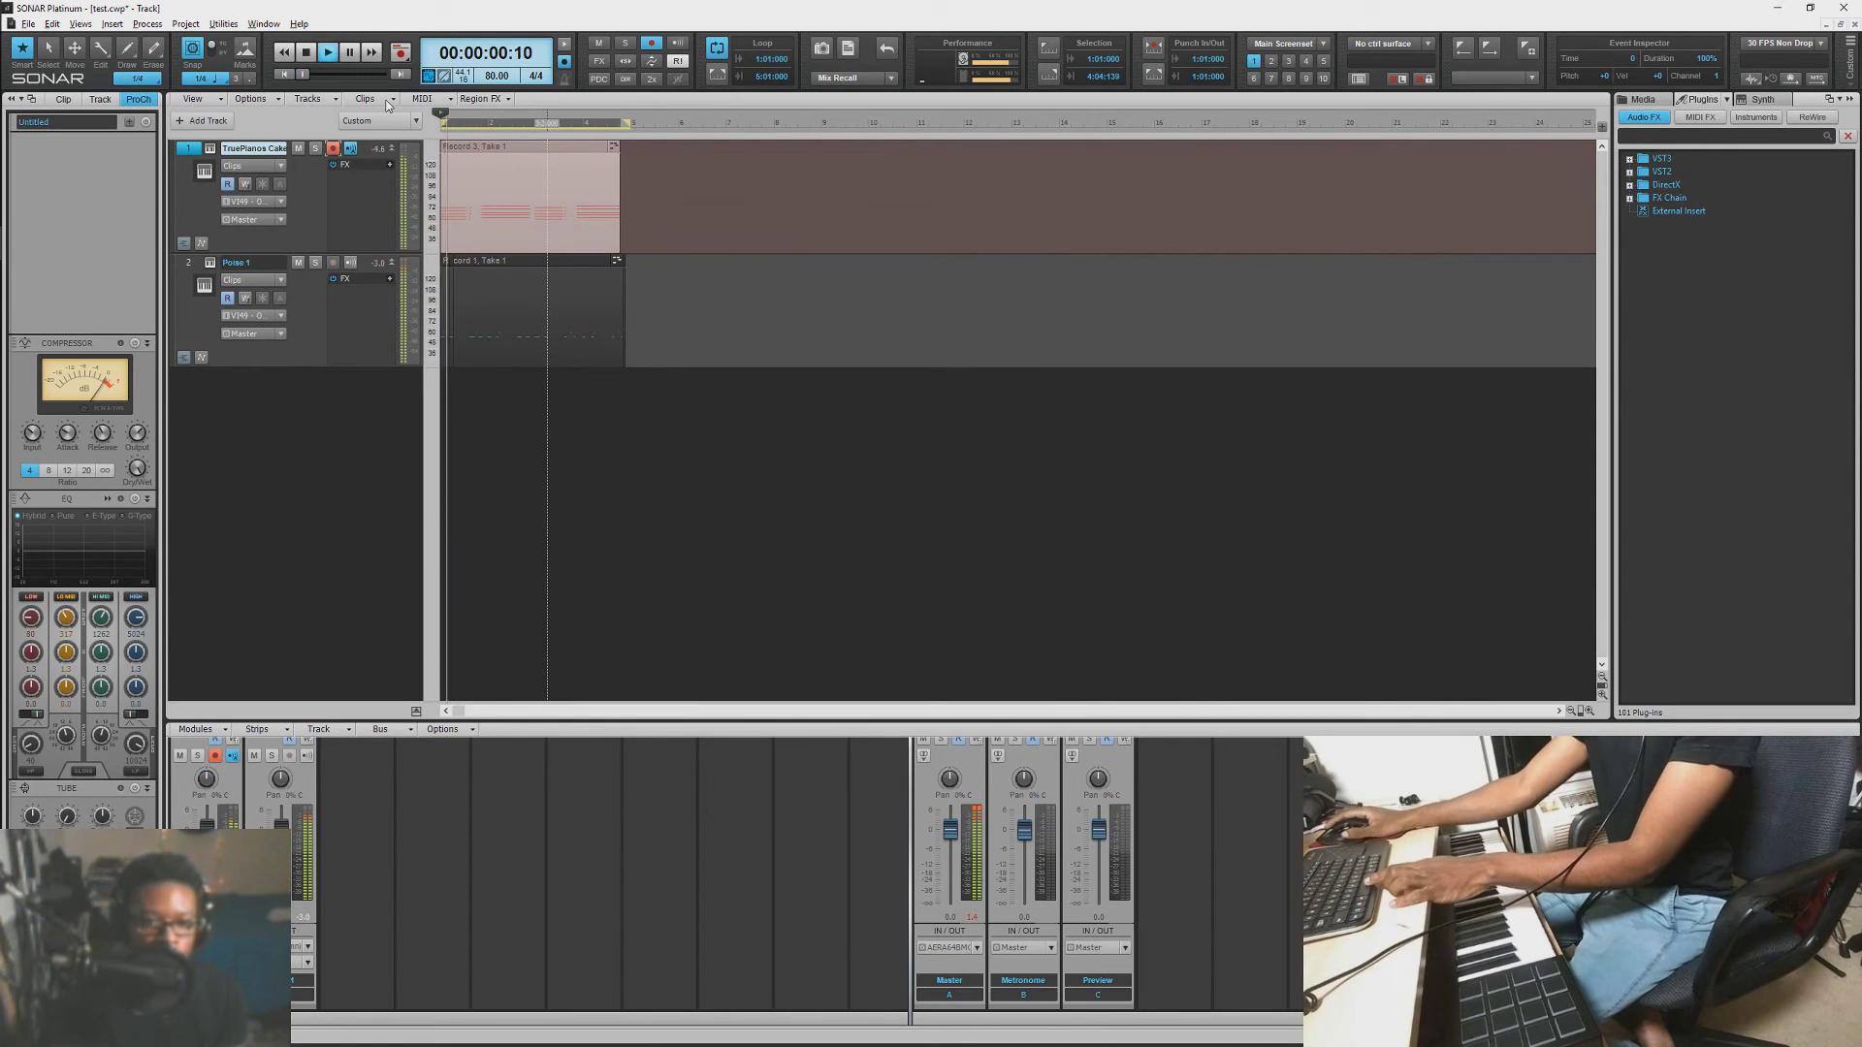
{"action": "left_click", "coordinate": [336, 151]}
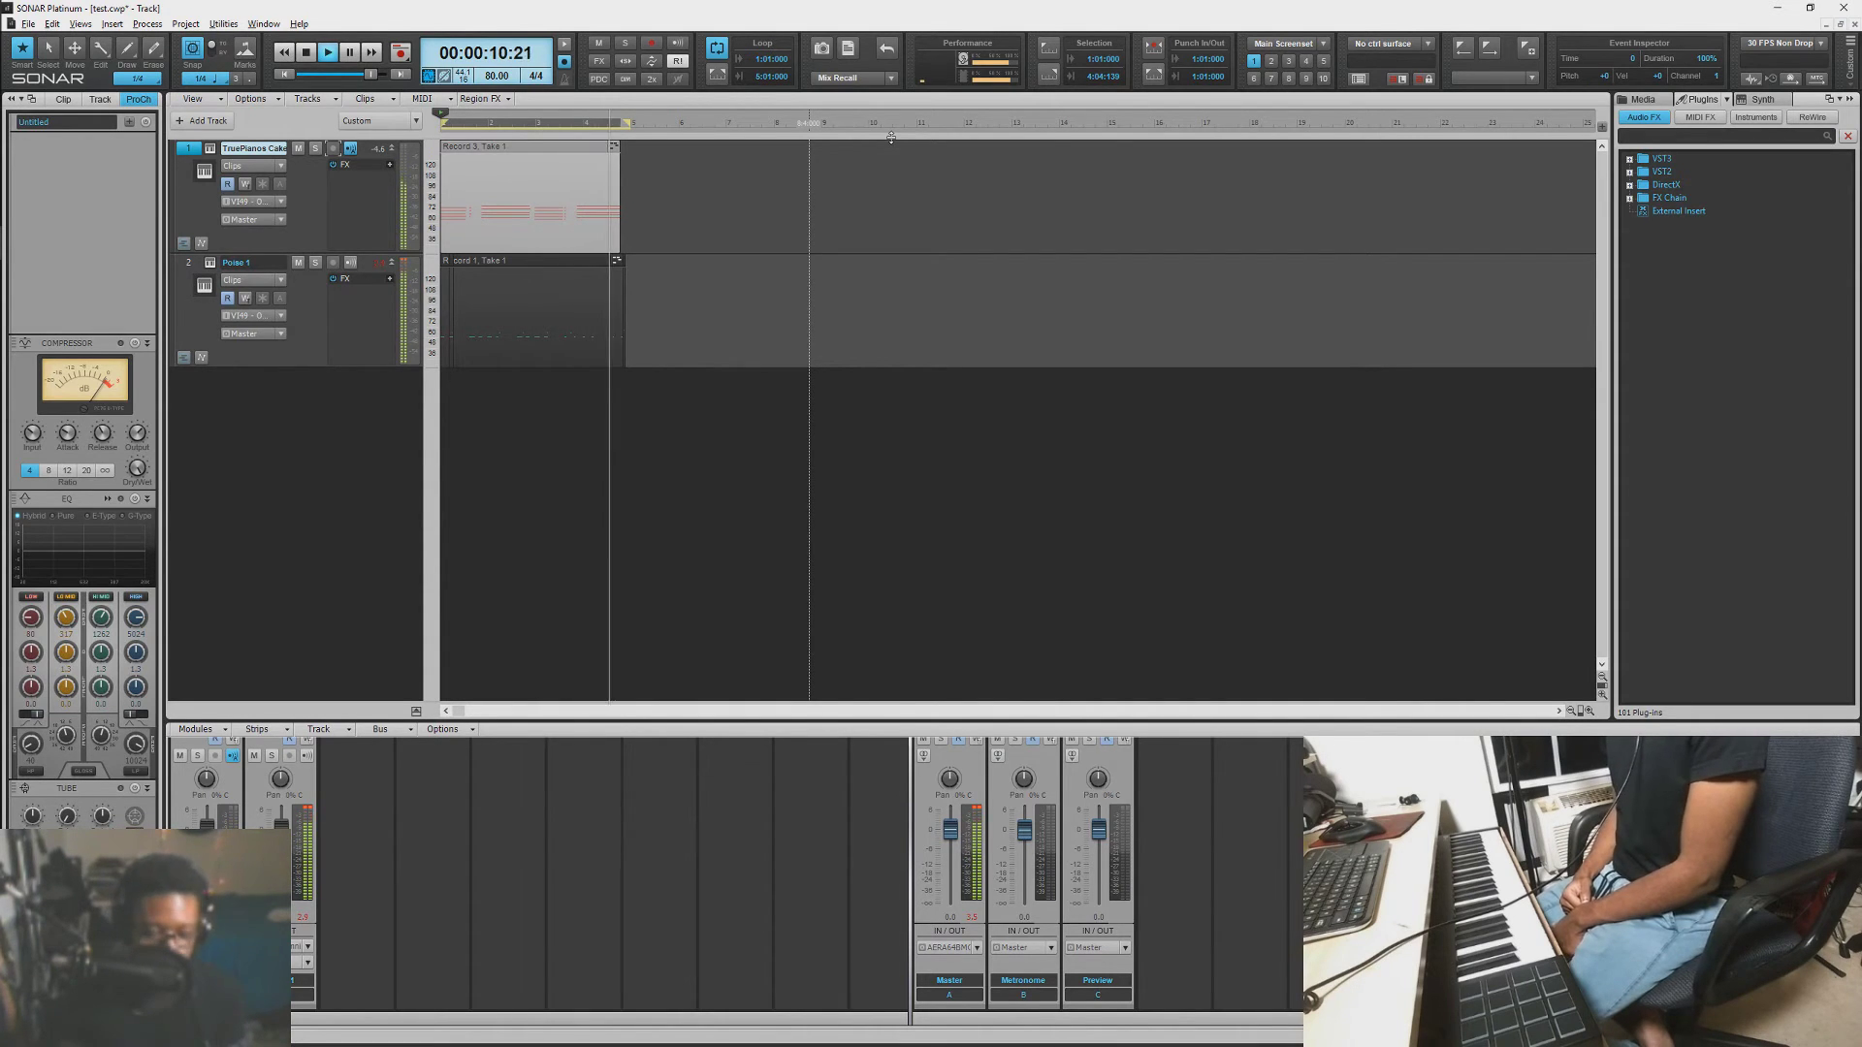
{"action": "key", "text": "space"}
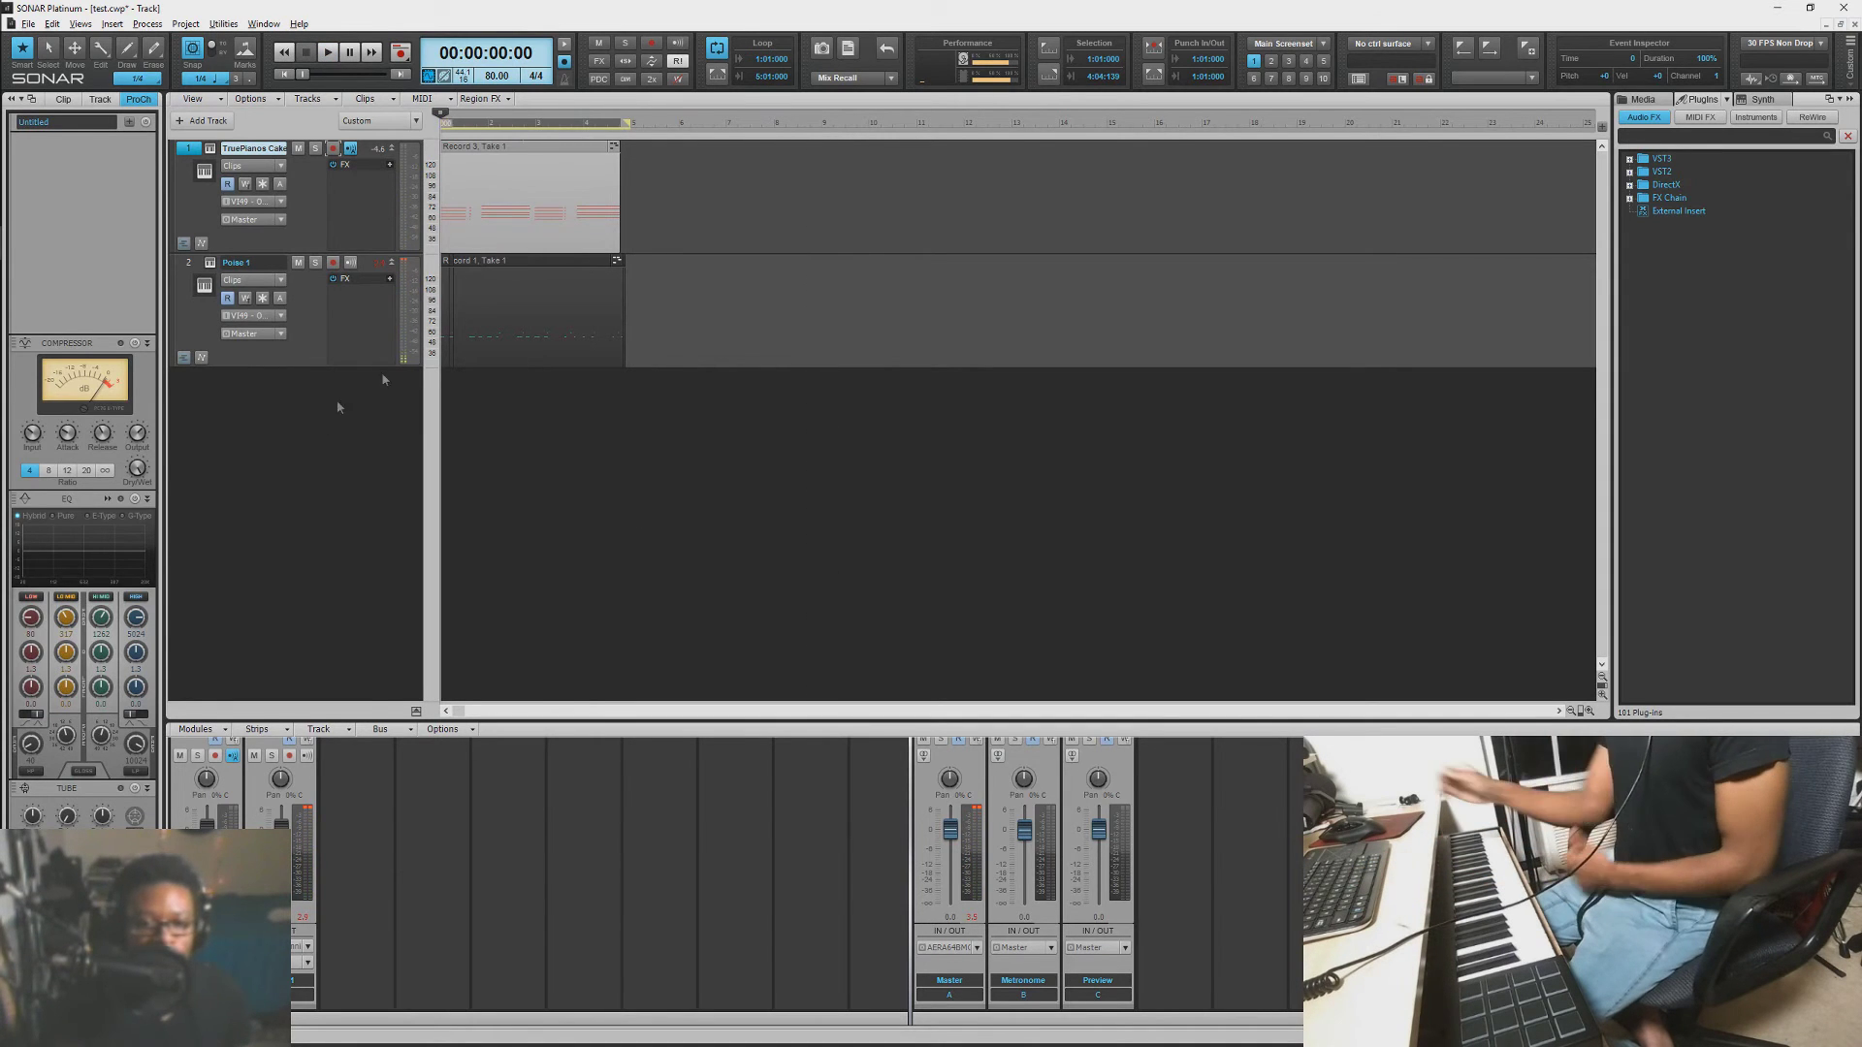
Step: Arm the Poise 1 track and open the Poise drum sampler with its sample browser showing
{"action": "left_click", "coordinate": [580, 403]}
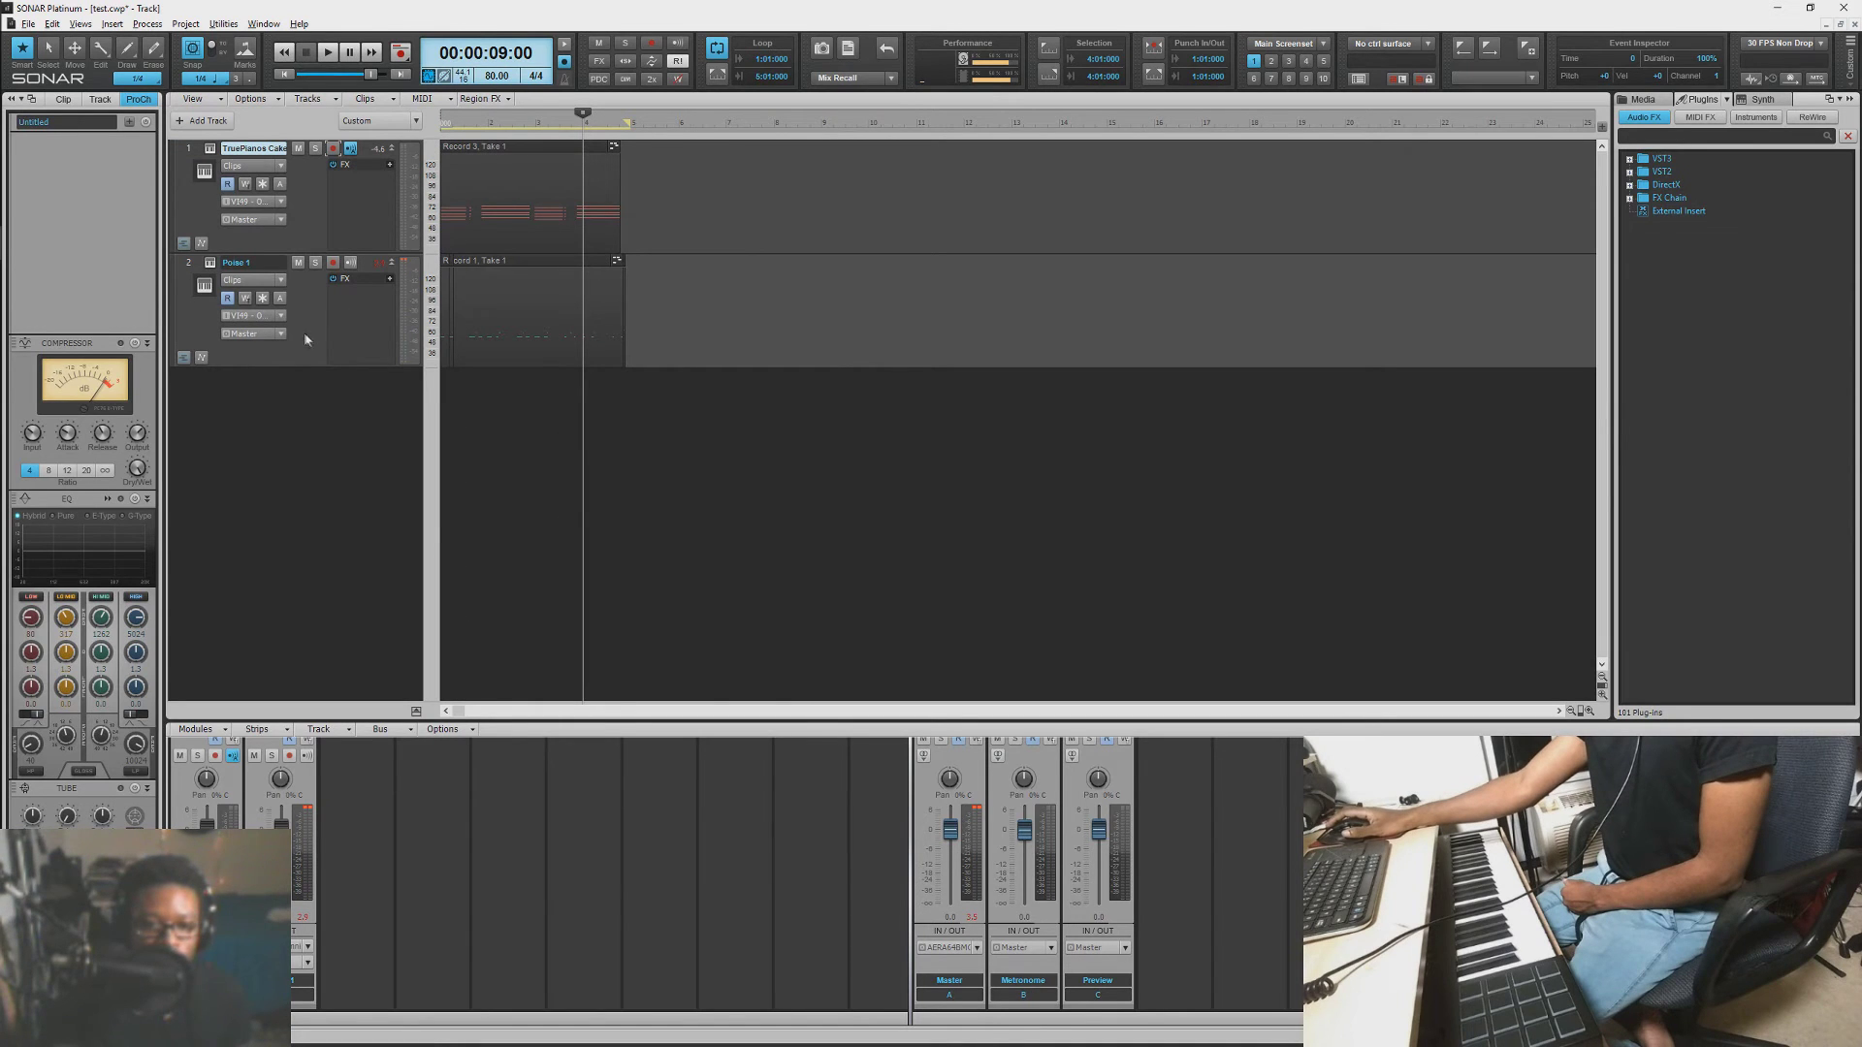
{"action": "left_click", "coordinate": [333, 263]}
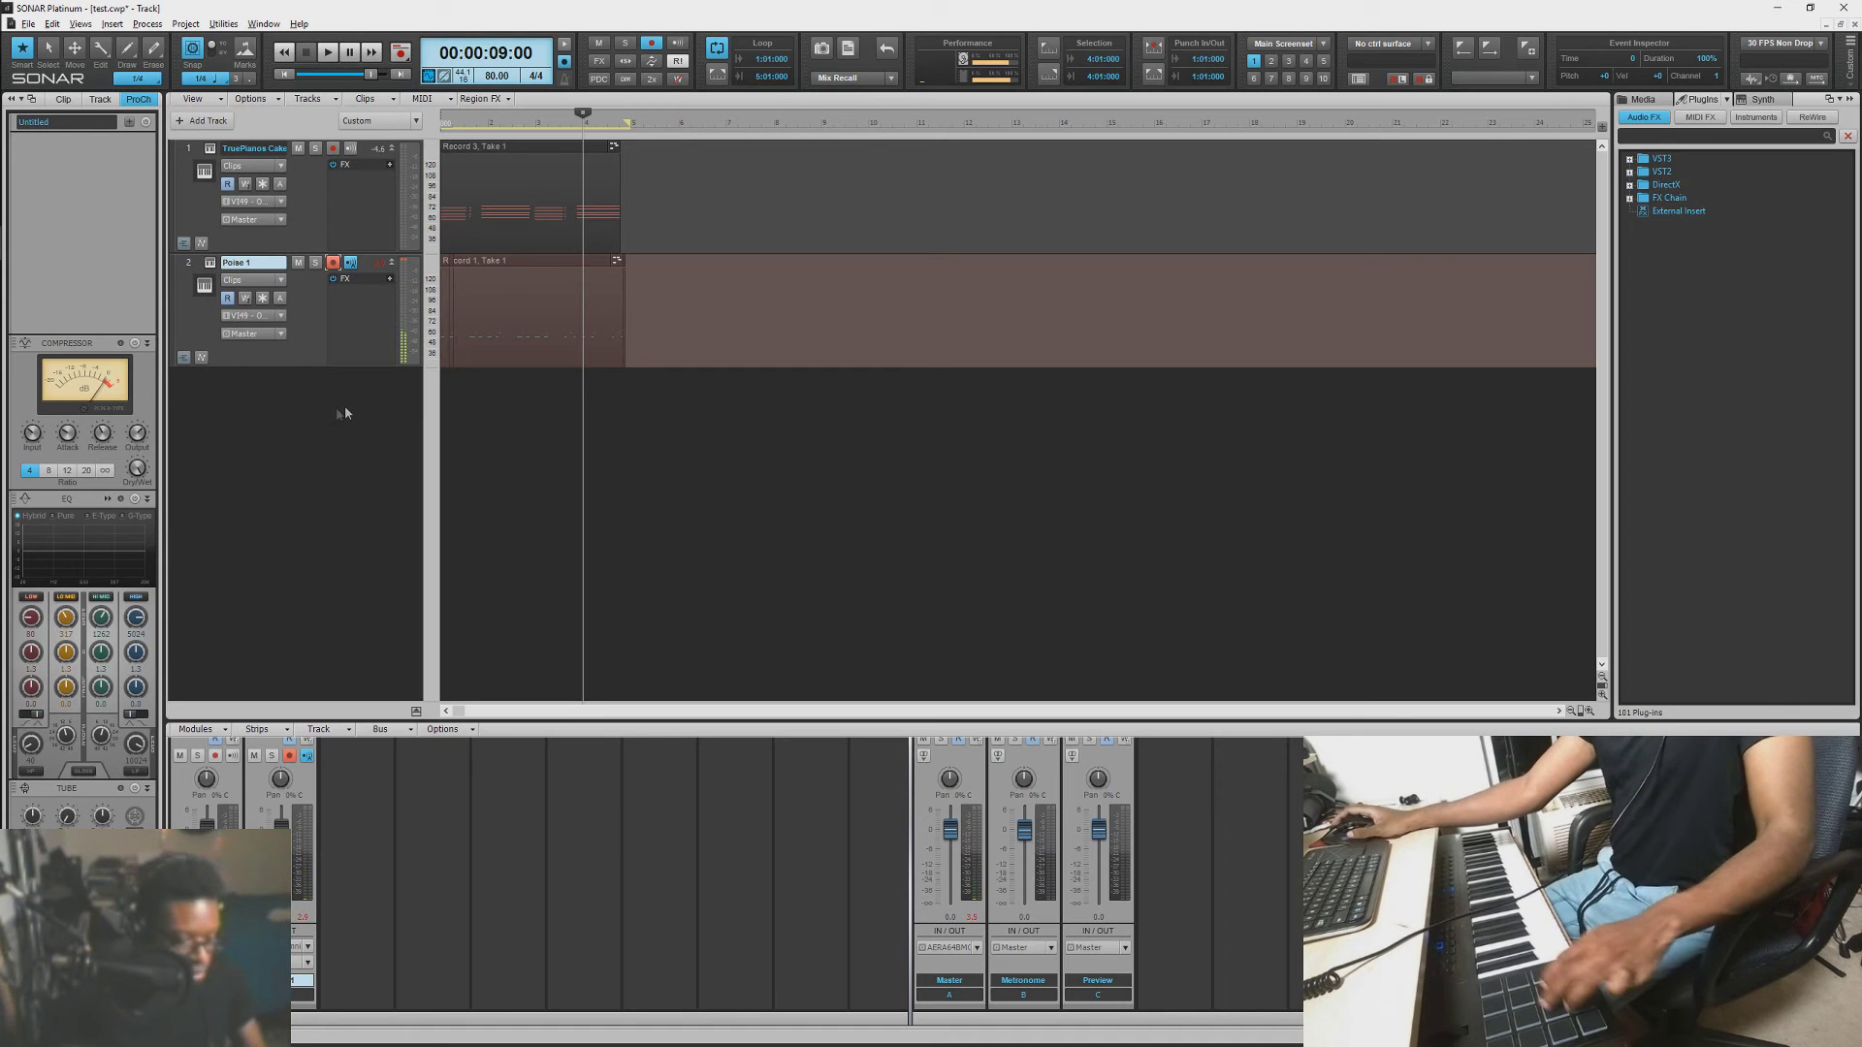
{"action": "left_click", "coordinate": [203, 285]}
{"action": "left_click", "coordinate": [174, 231]}
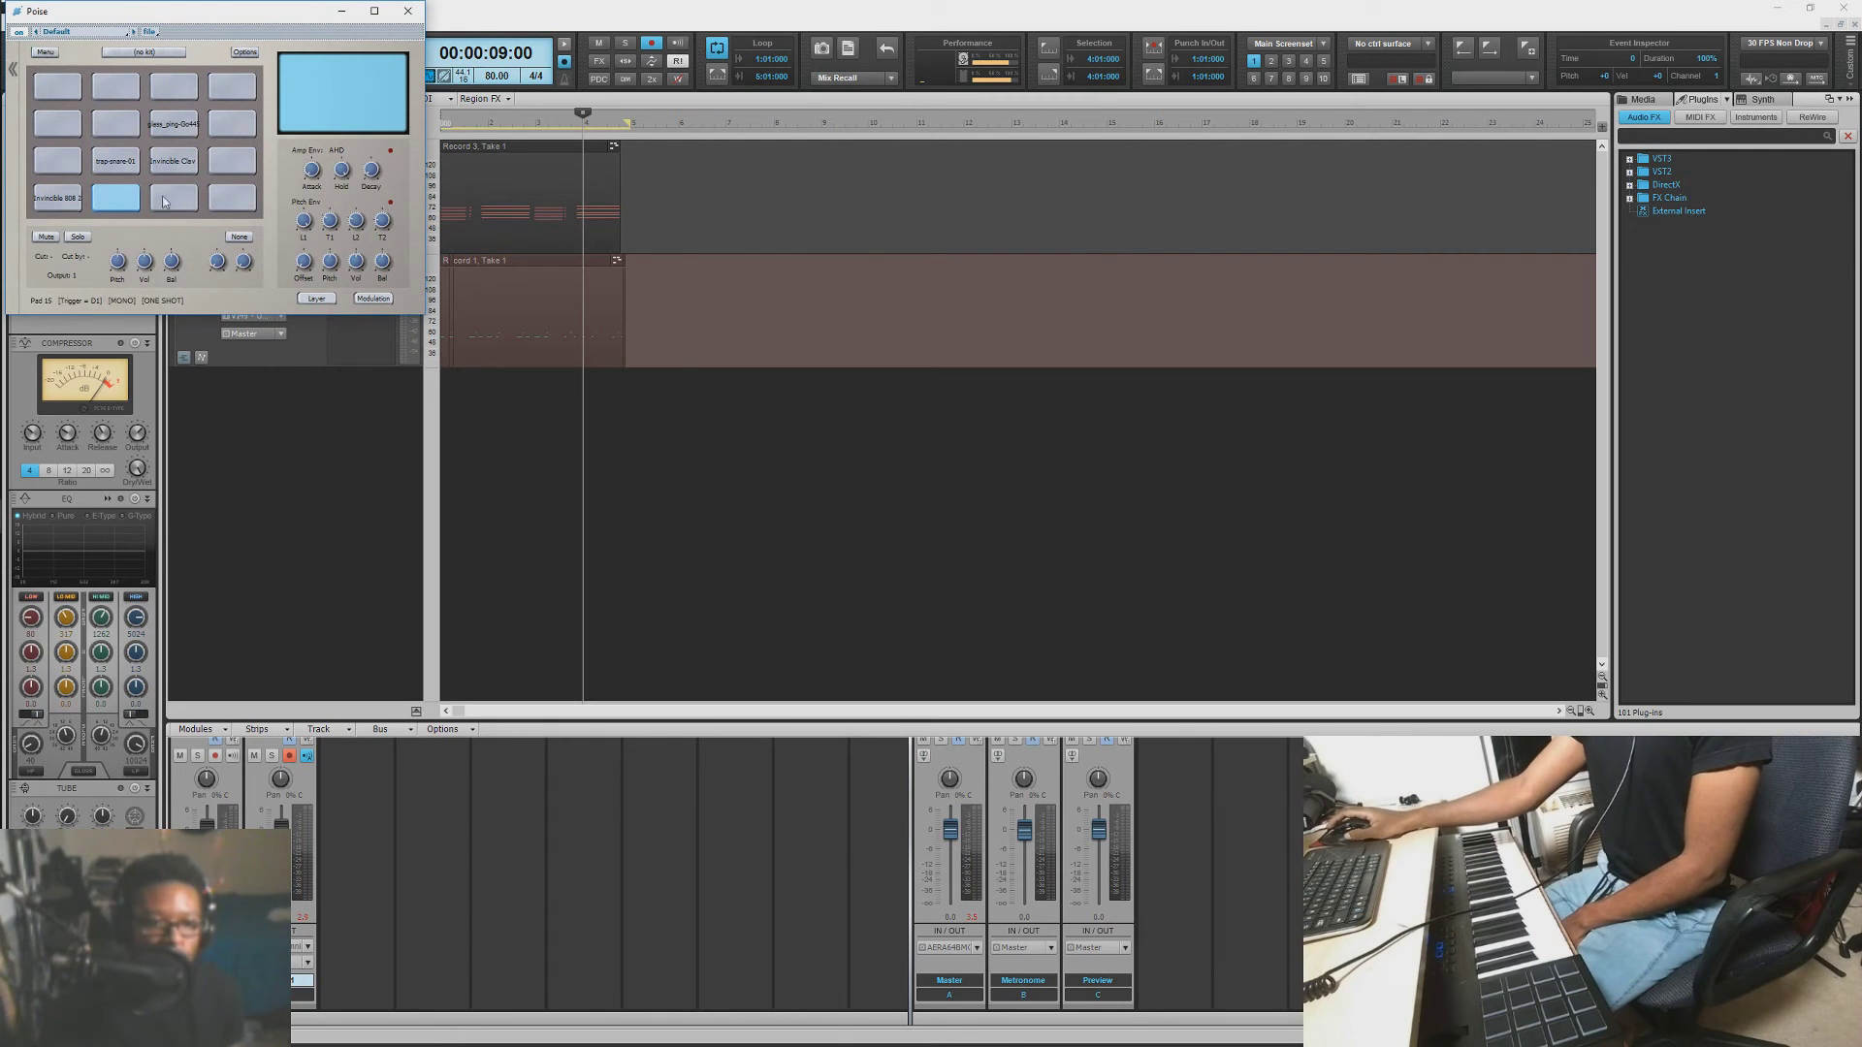
{"action": "left_click", "coordinate": [14, 69]}
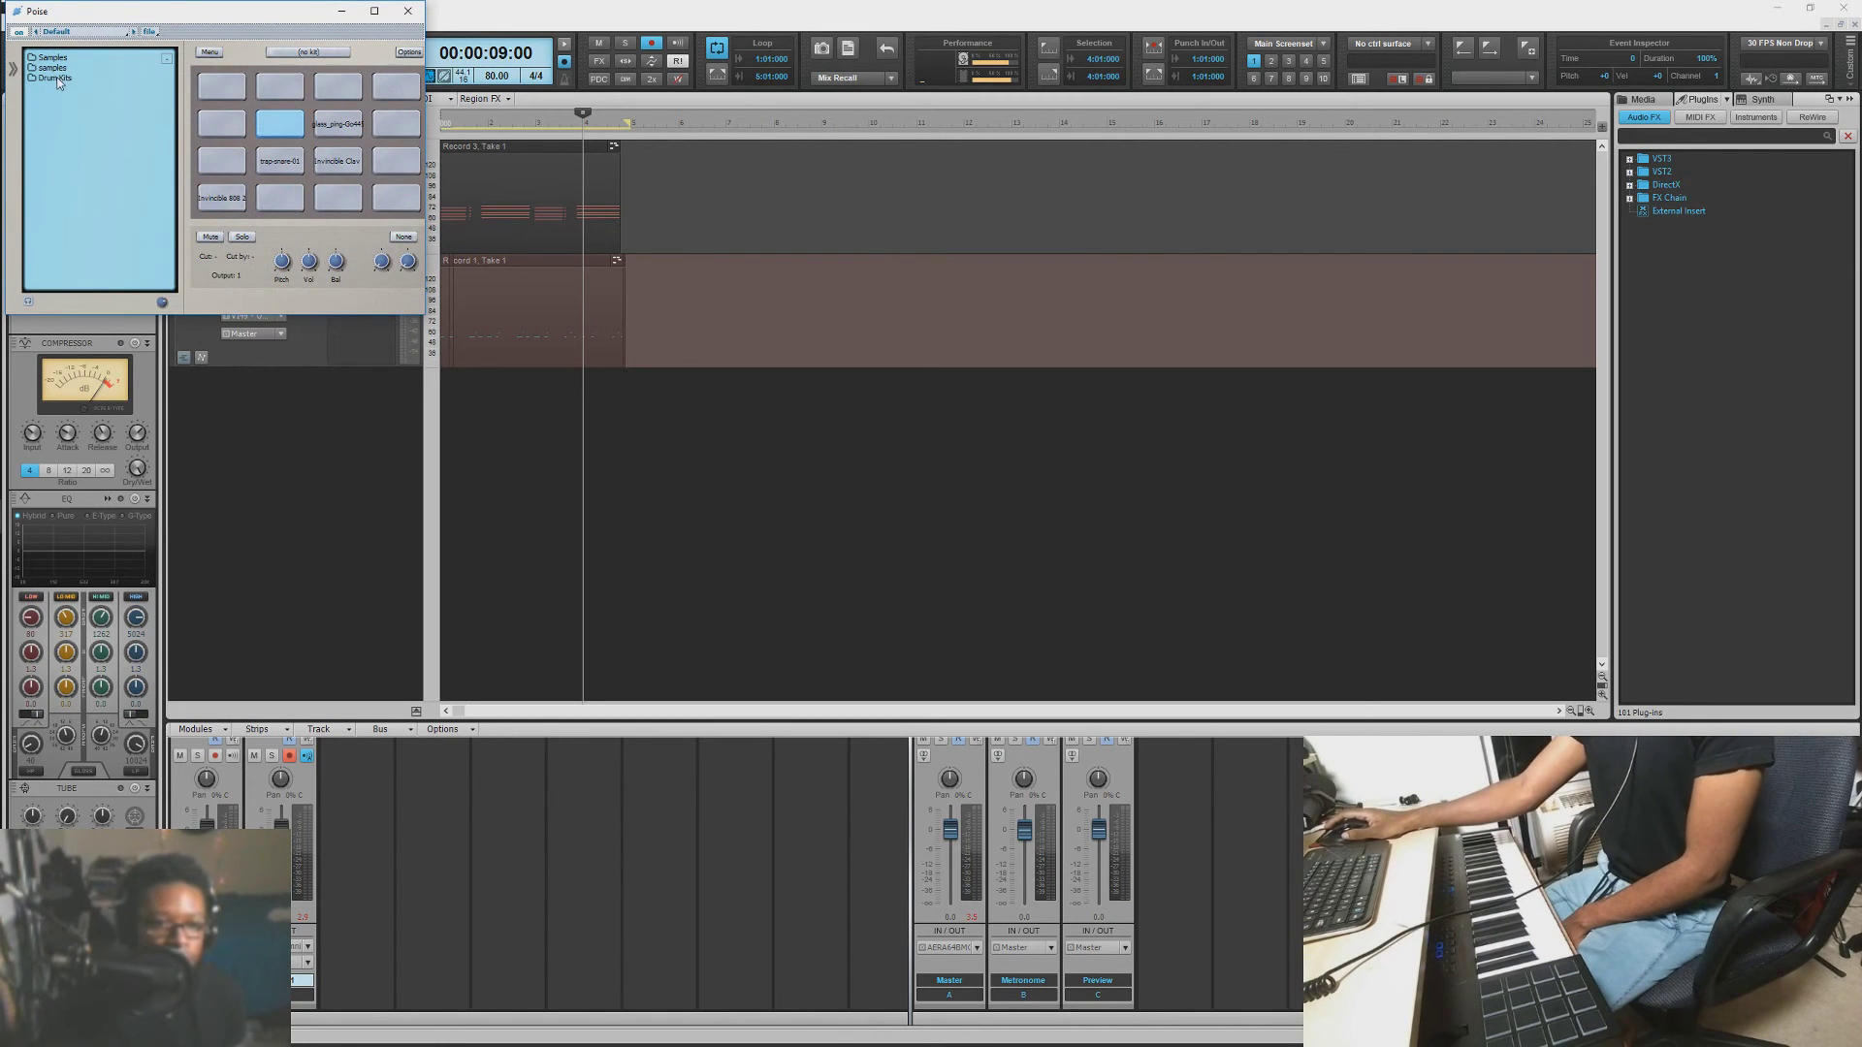
Step: Load Invincible Hi Hat Closed 1.wav from the Invincible Drum Pack's Hip Hop High Hats folder onto an empty Poise pad and close the sampler
{"action": "double_click", "coordinate": [54, 68]}
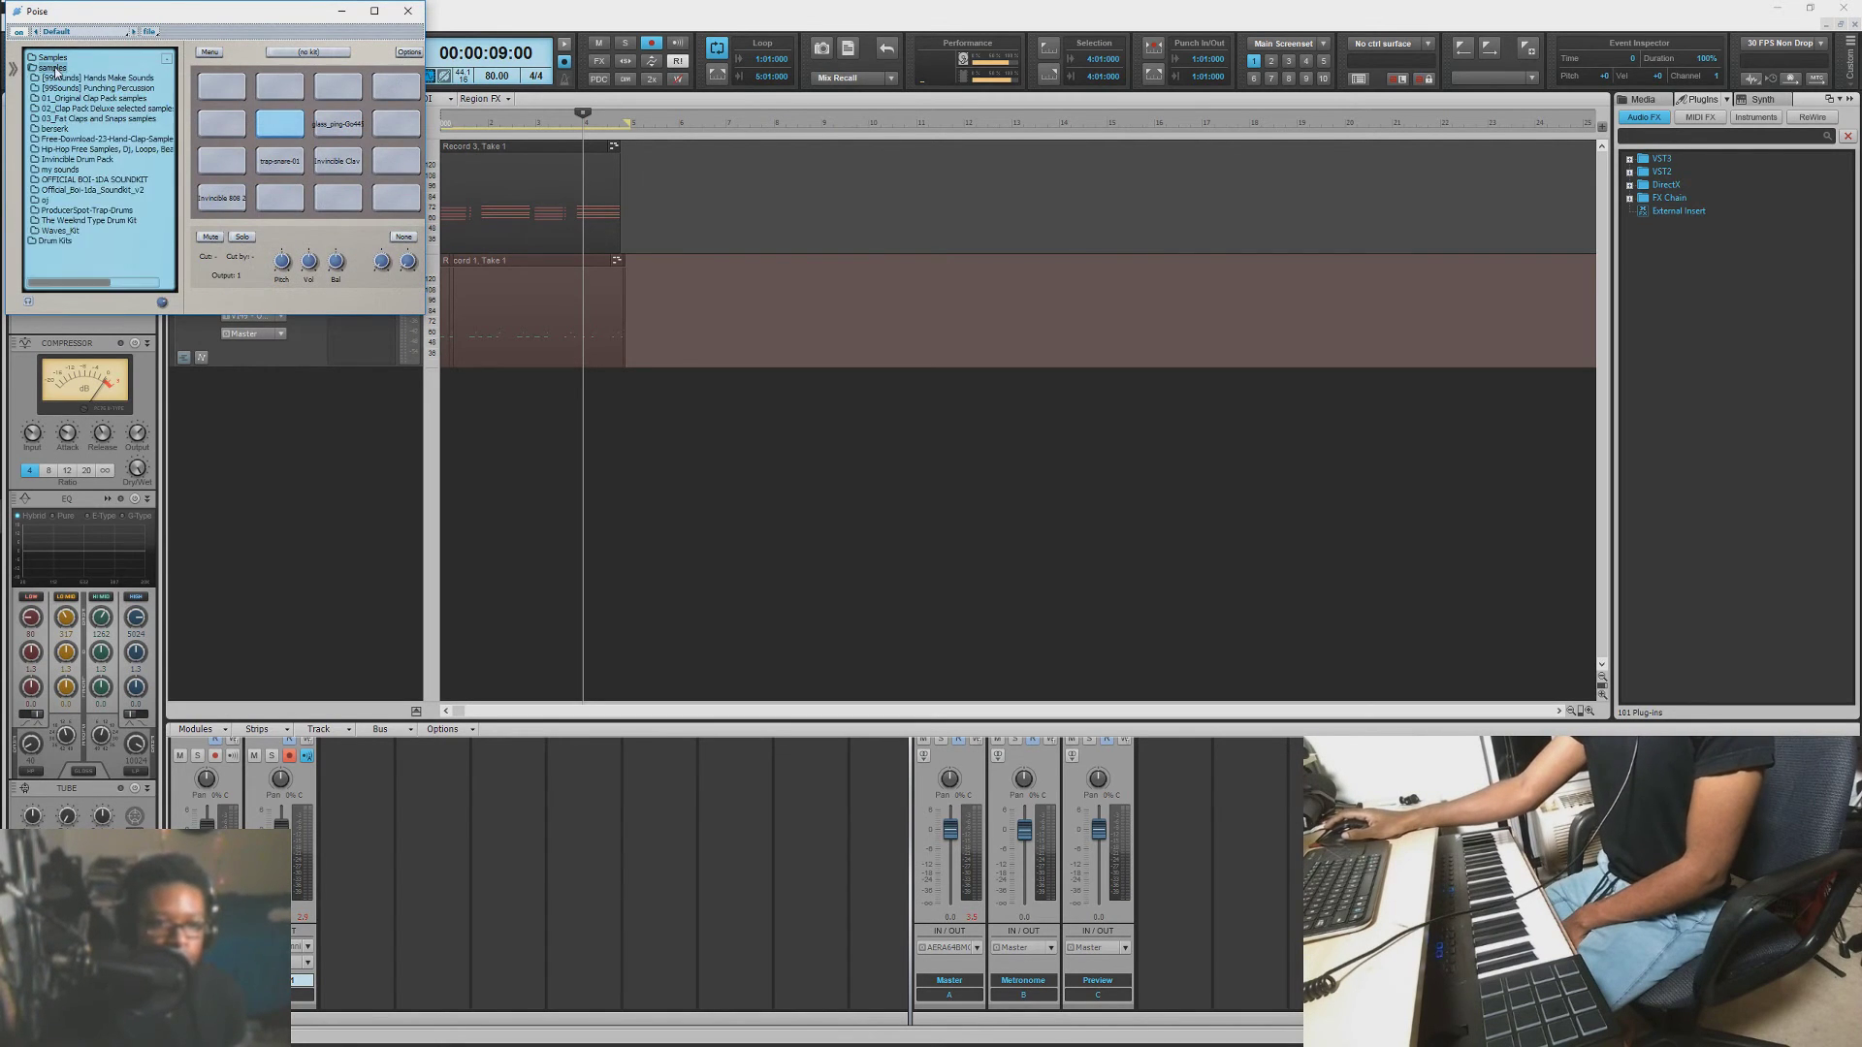
{"action": "double_click", "coordinate": [60, 169]}
{"action": "double_click", "coordinate": [59, 160]}
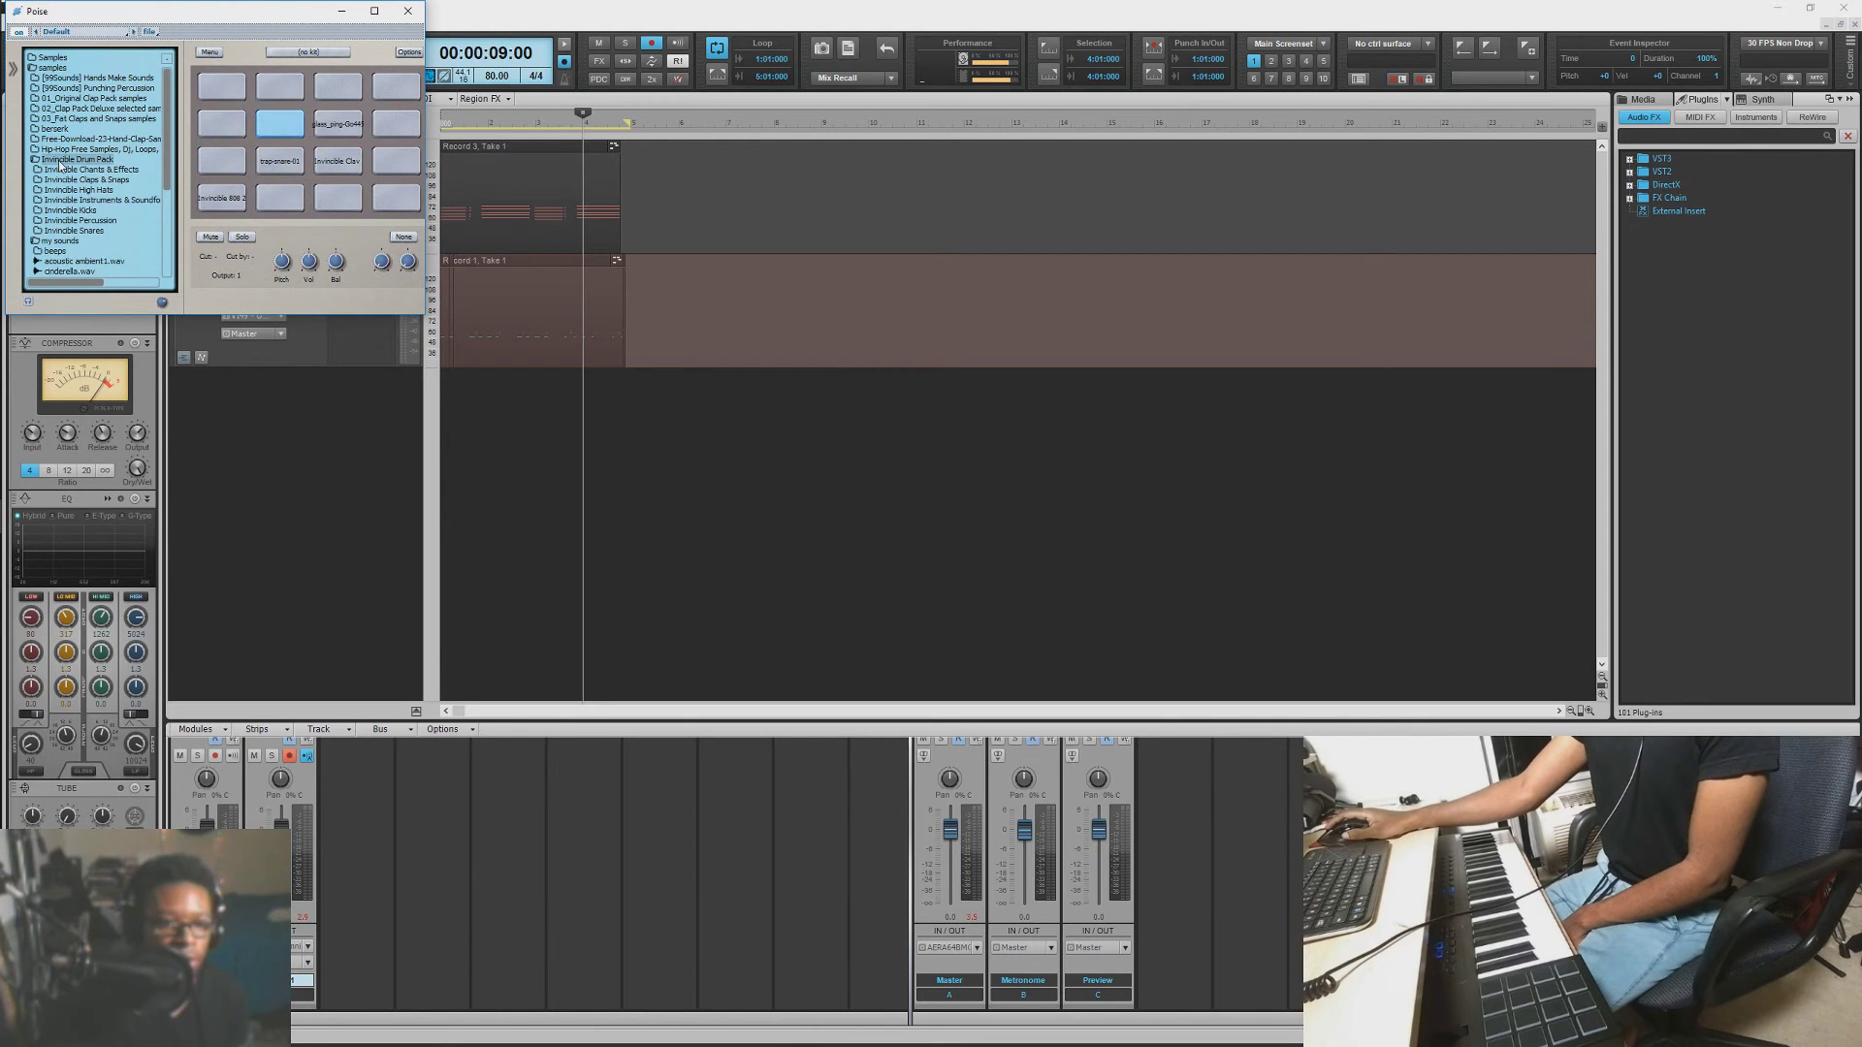
{"action": "double_click", "coordinate": [51, 242]}
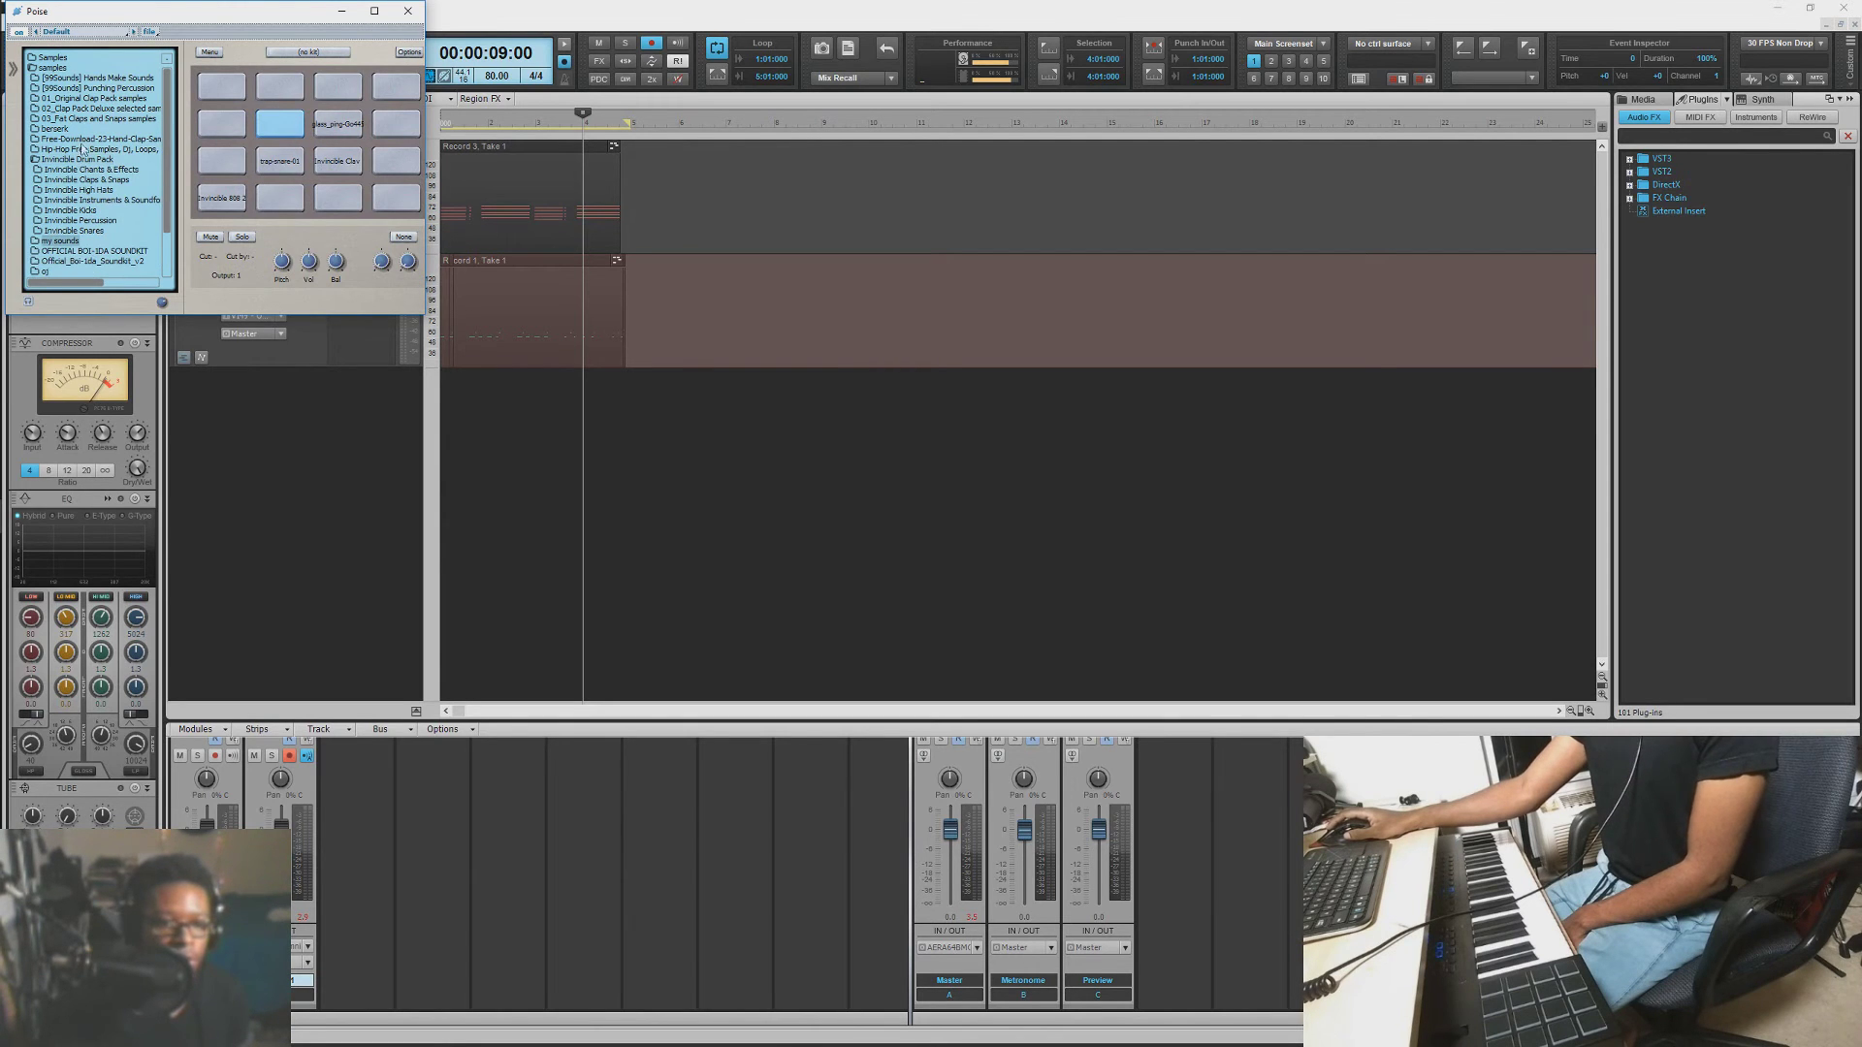
{"action": "double_click", "coordinate": [78, 189]}
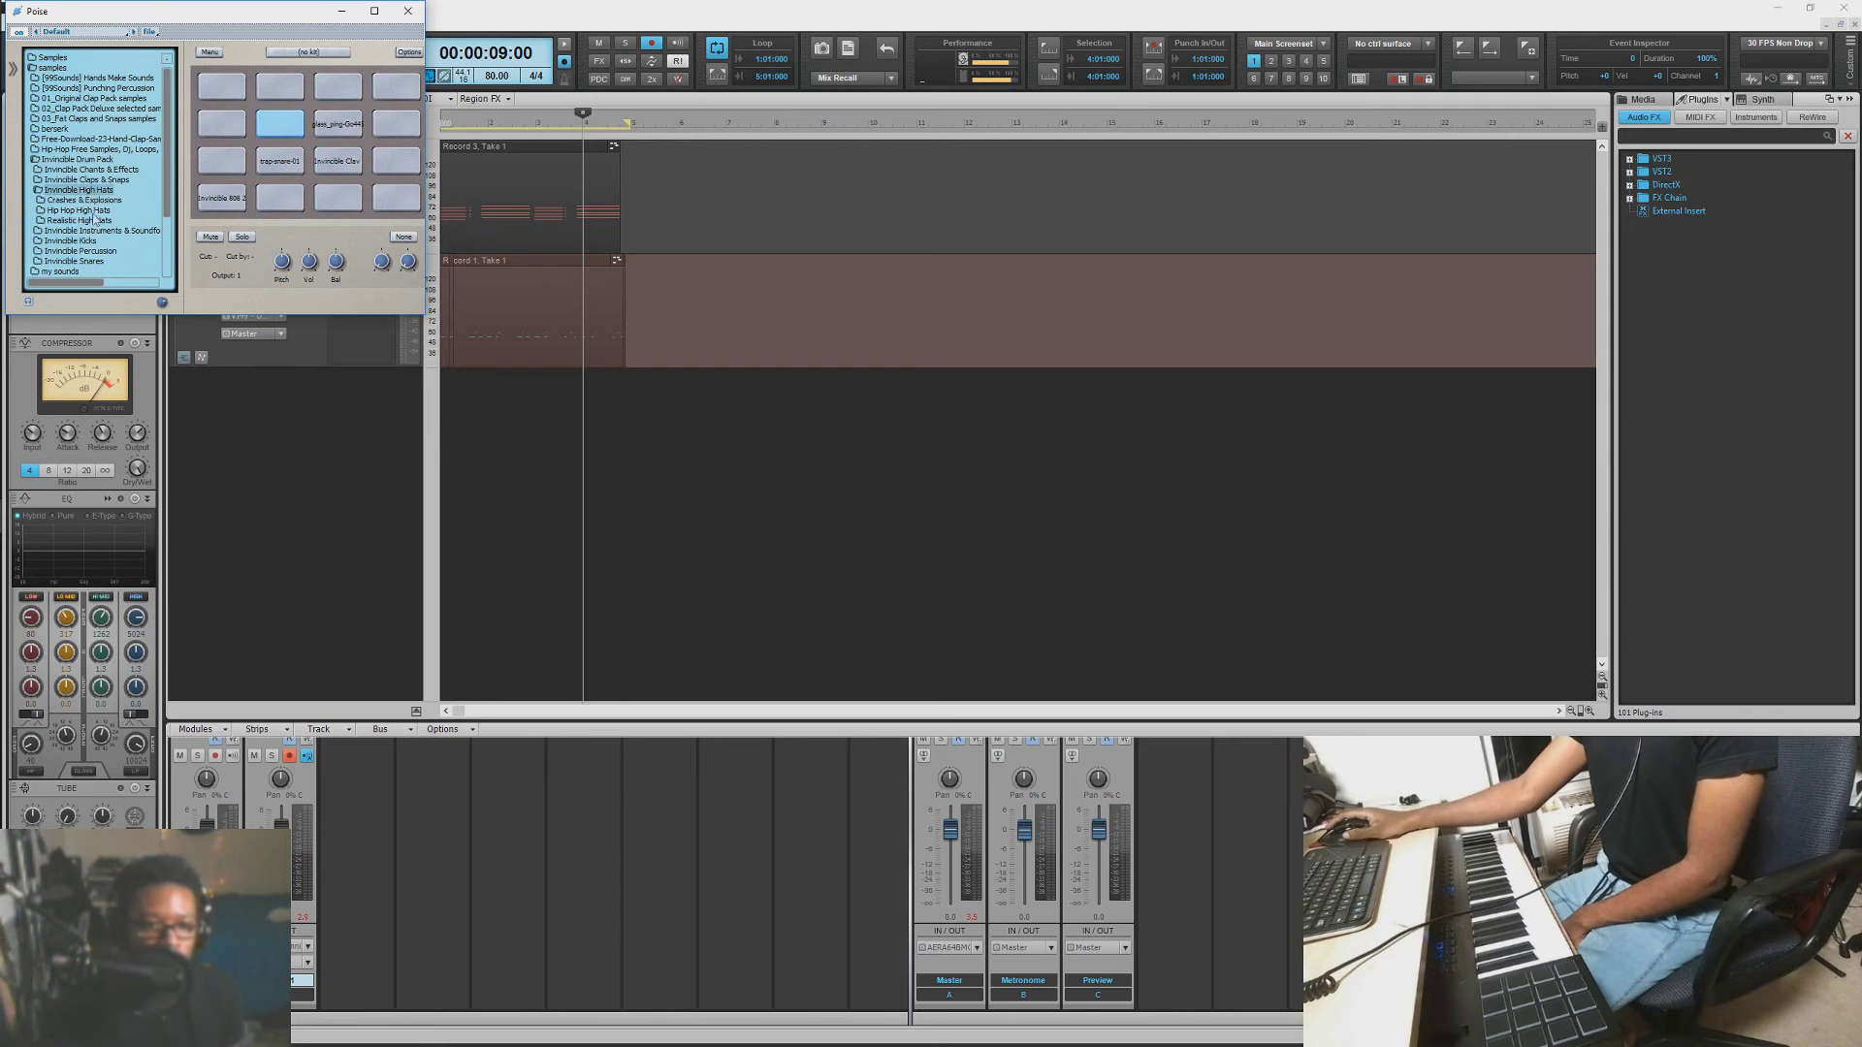
{"action": "double_click", "coordinate": [96, 211]}
{"action": "left_click", "coordinate": [94, 221]}
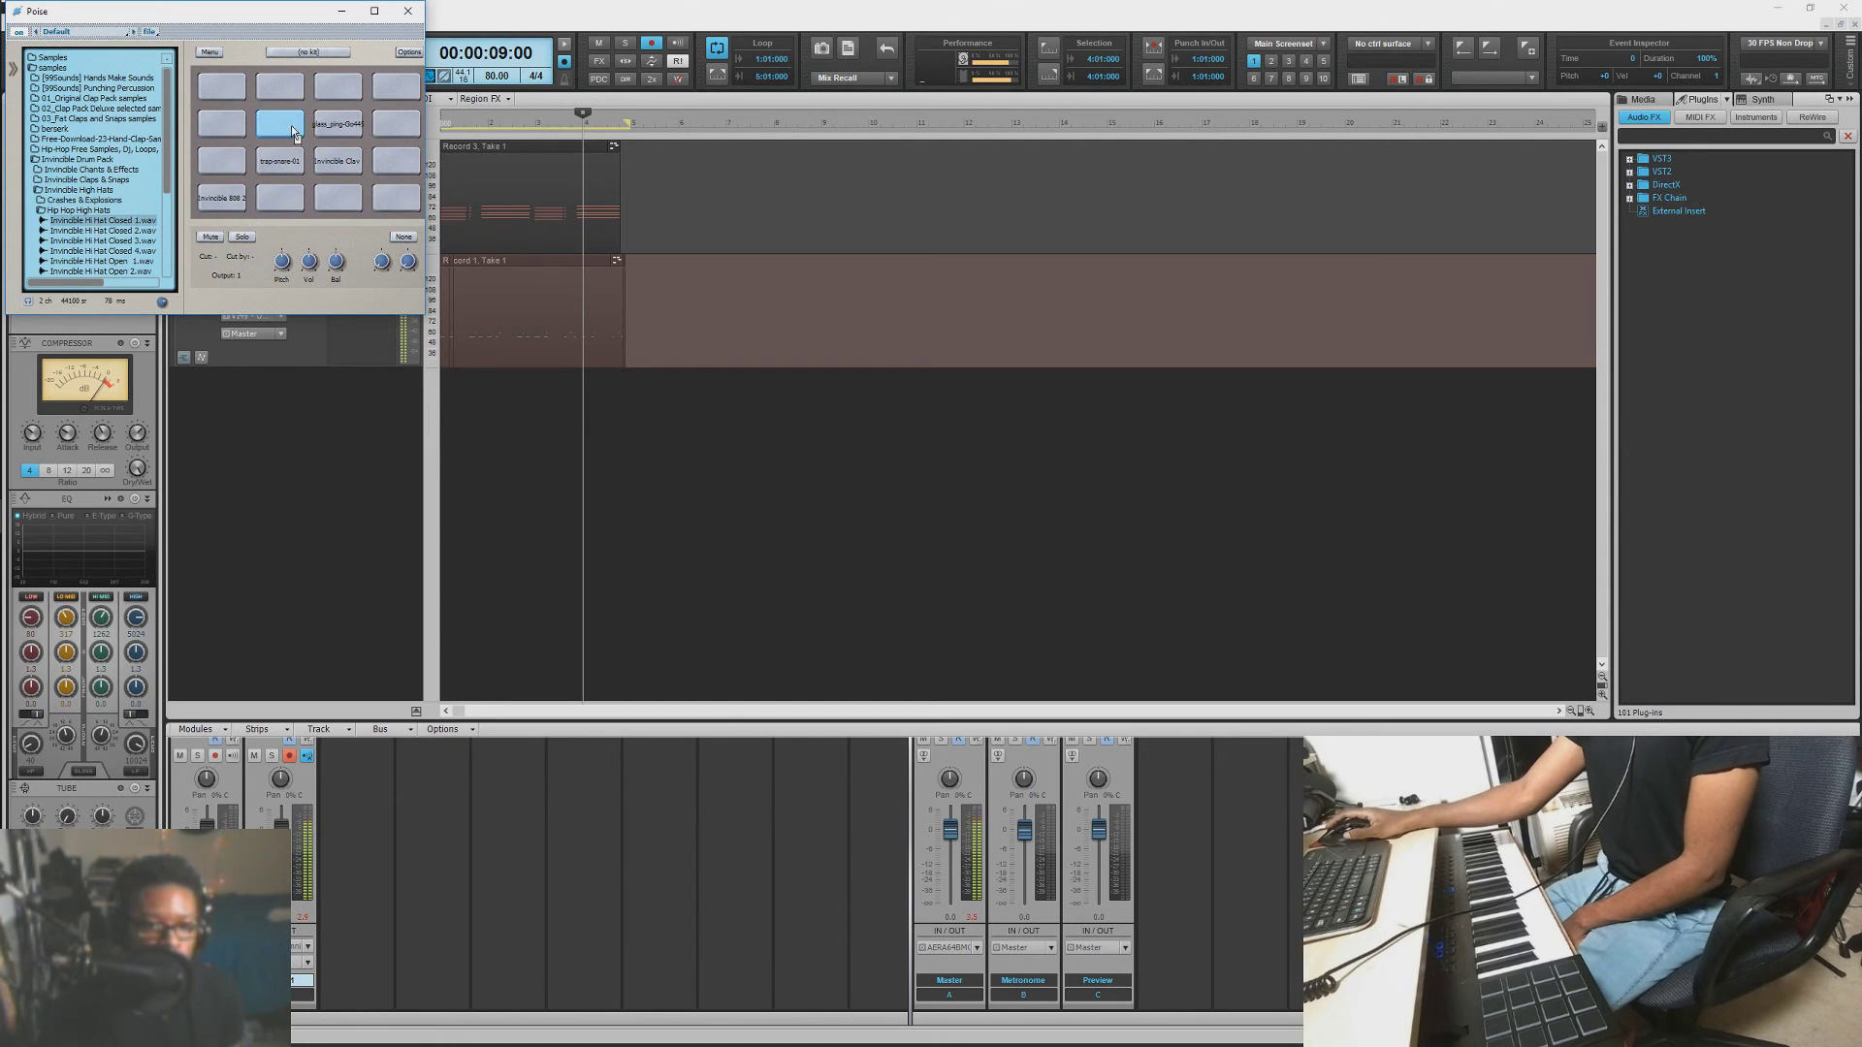
{"action": "left_click", "coordinate": [405, 11]}
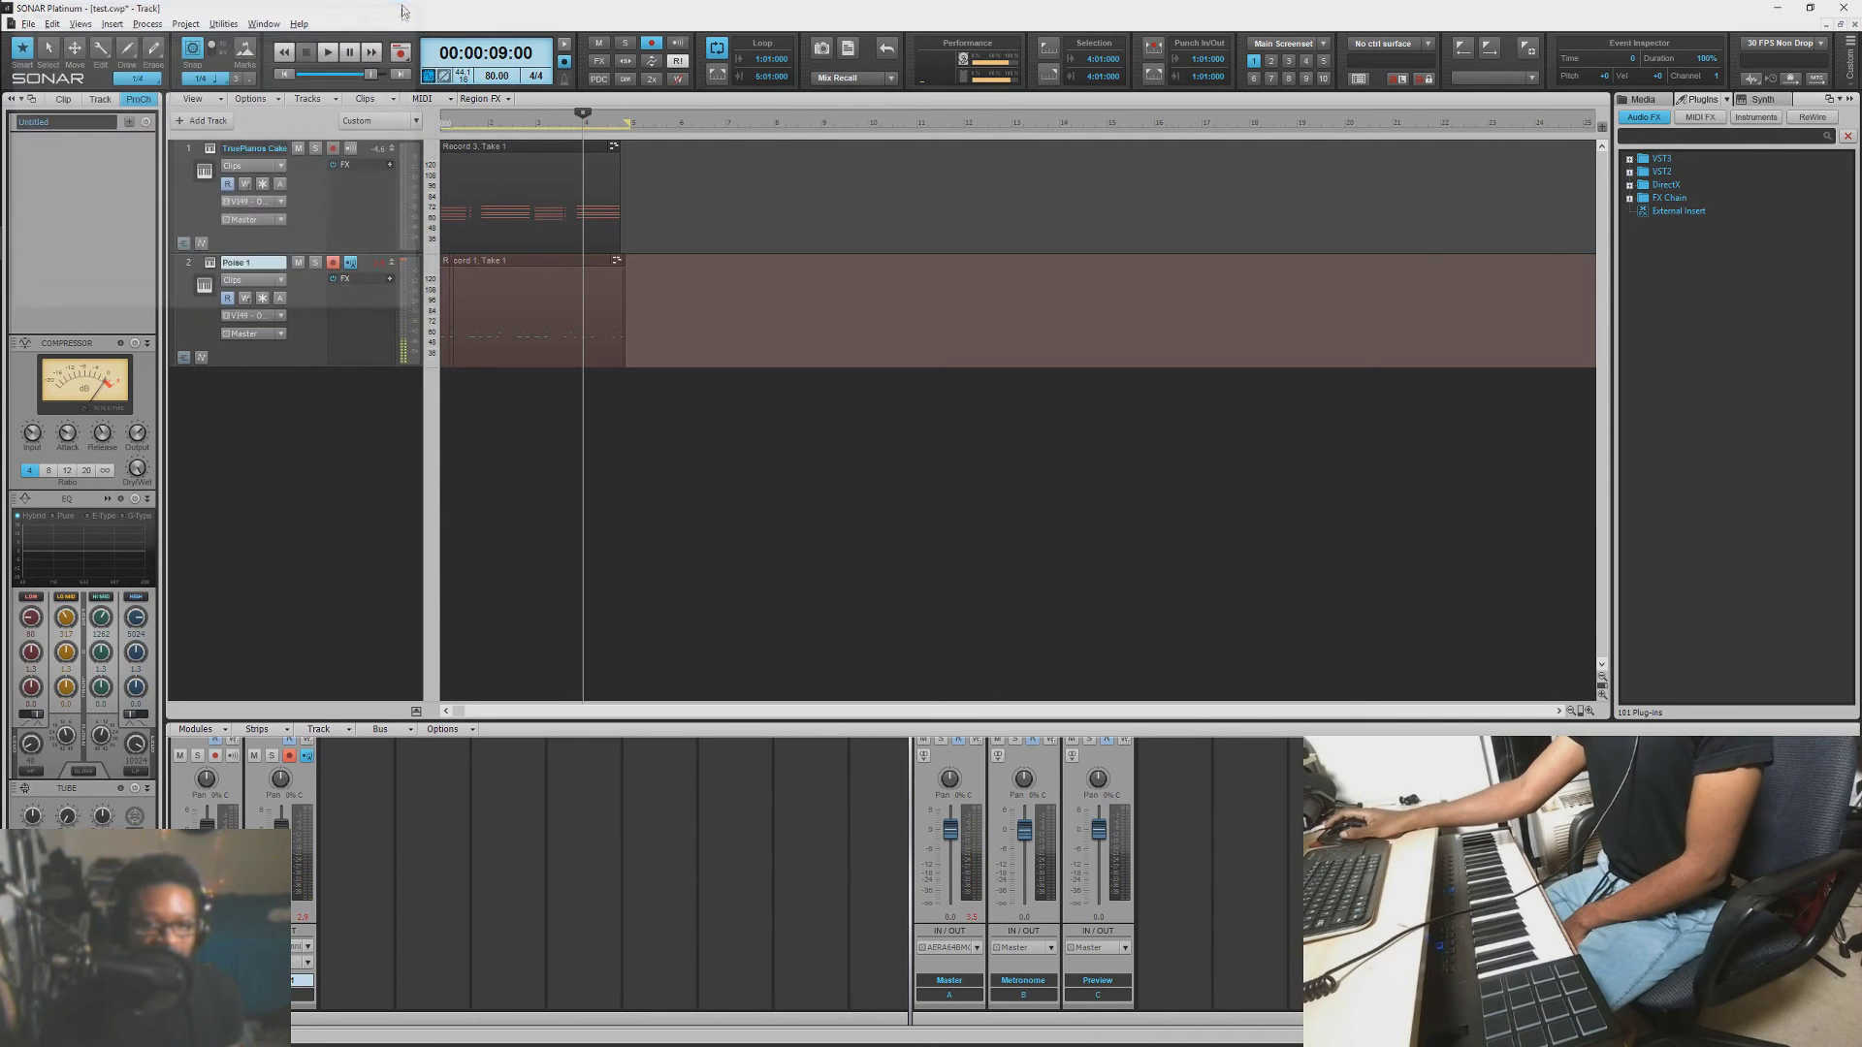
Step: Record a hi-hat pass on the Poise 1 track from the project start and play back the result
{"action": "left_click", "coordinate": [281, 75]}
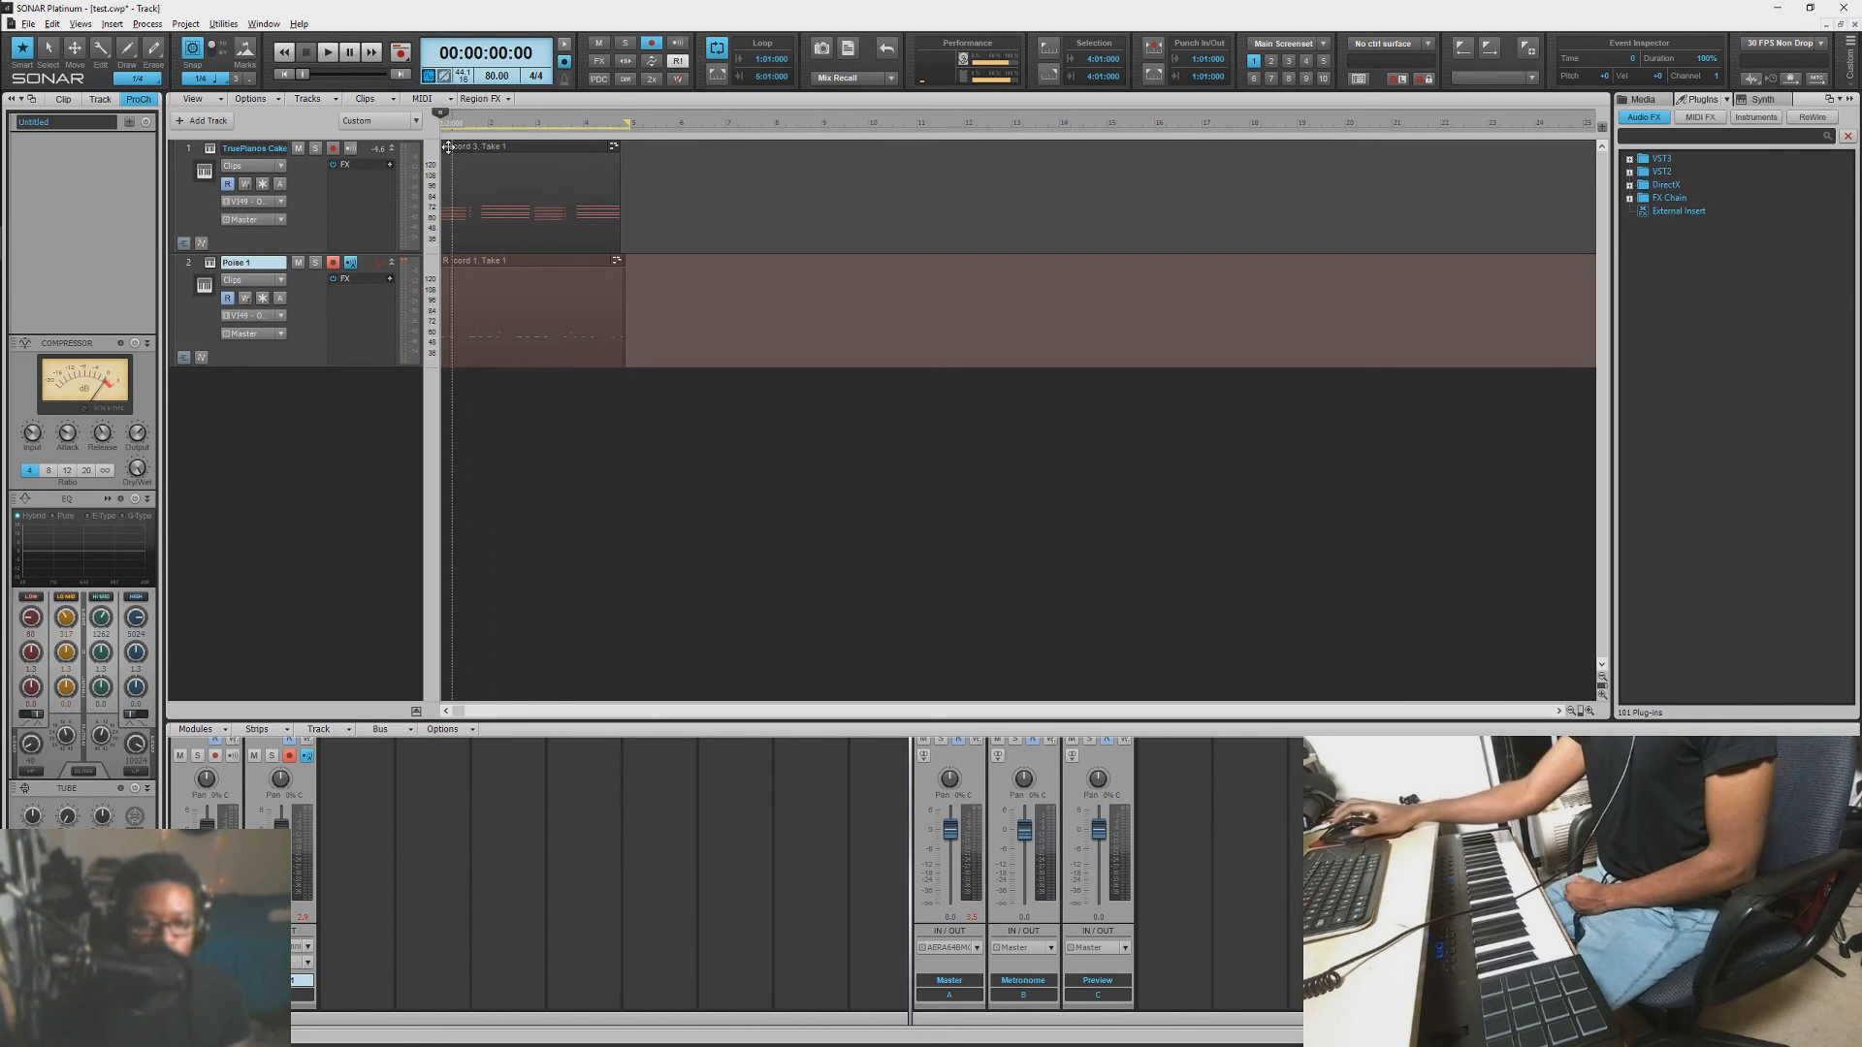
{"action": "left_click", "coordinate": [402, 55]}
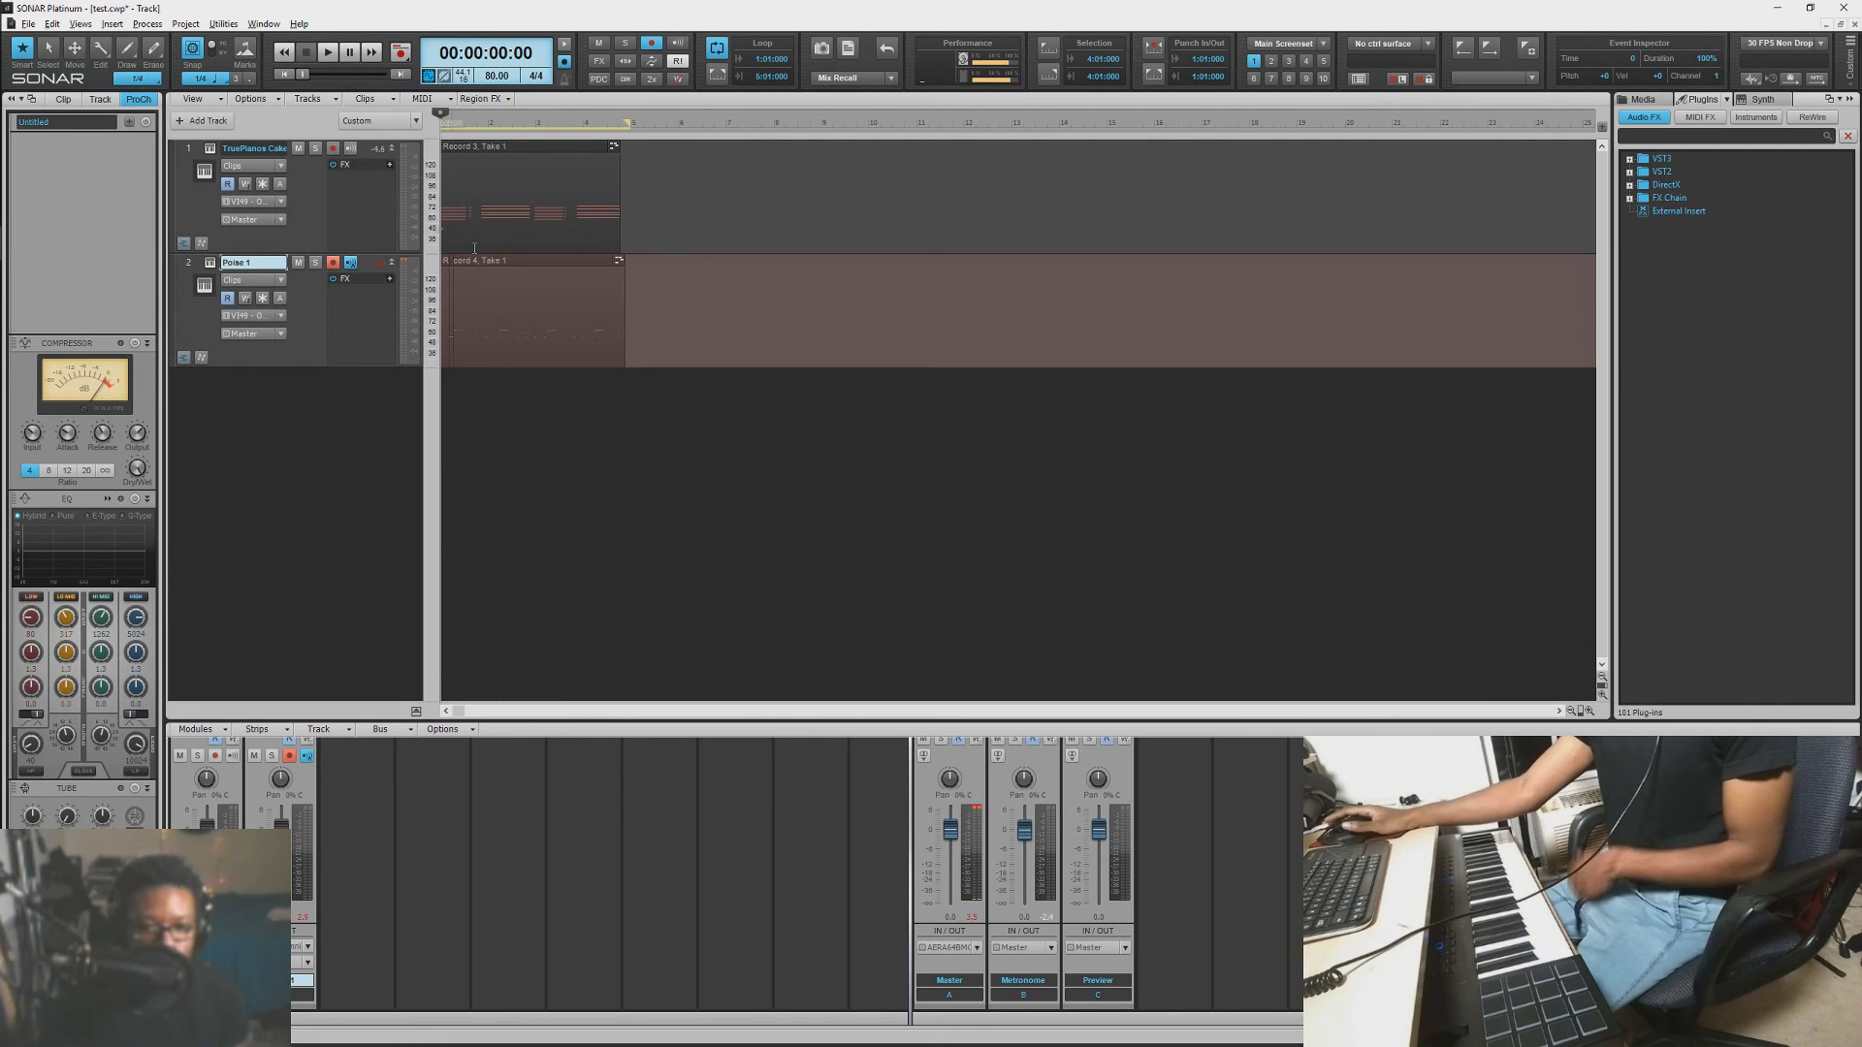
{"action": "left_click", "coordinate": [567, 310]}
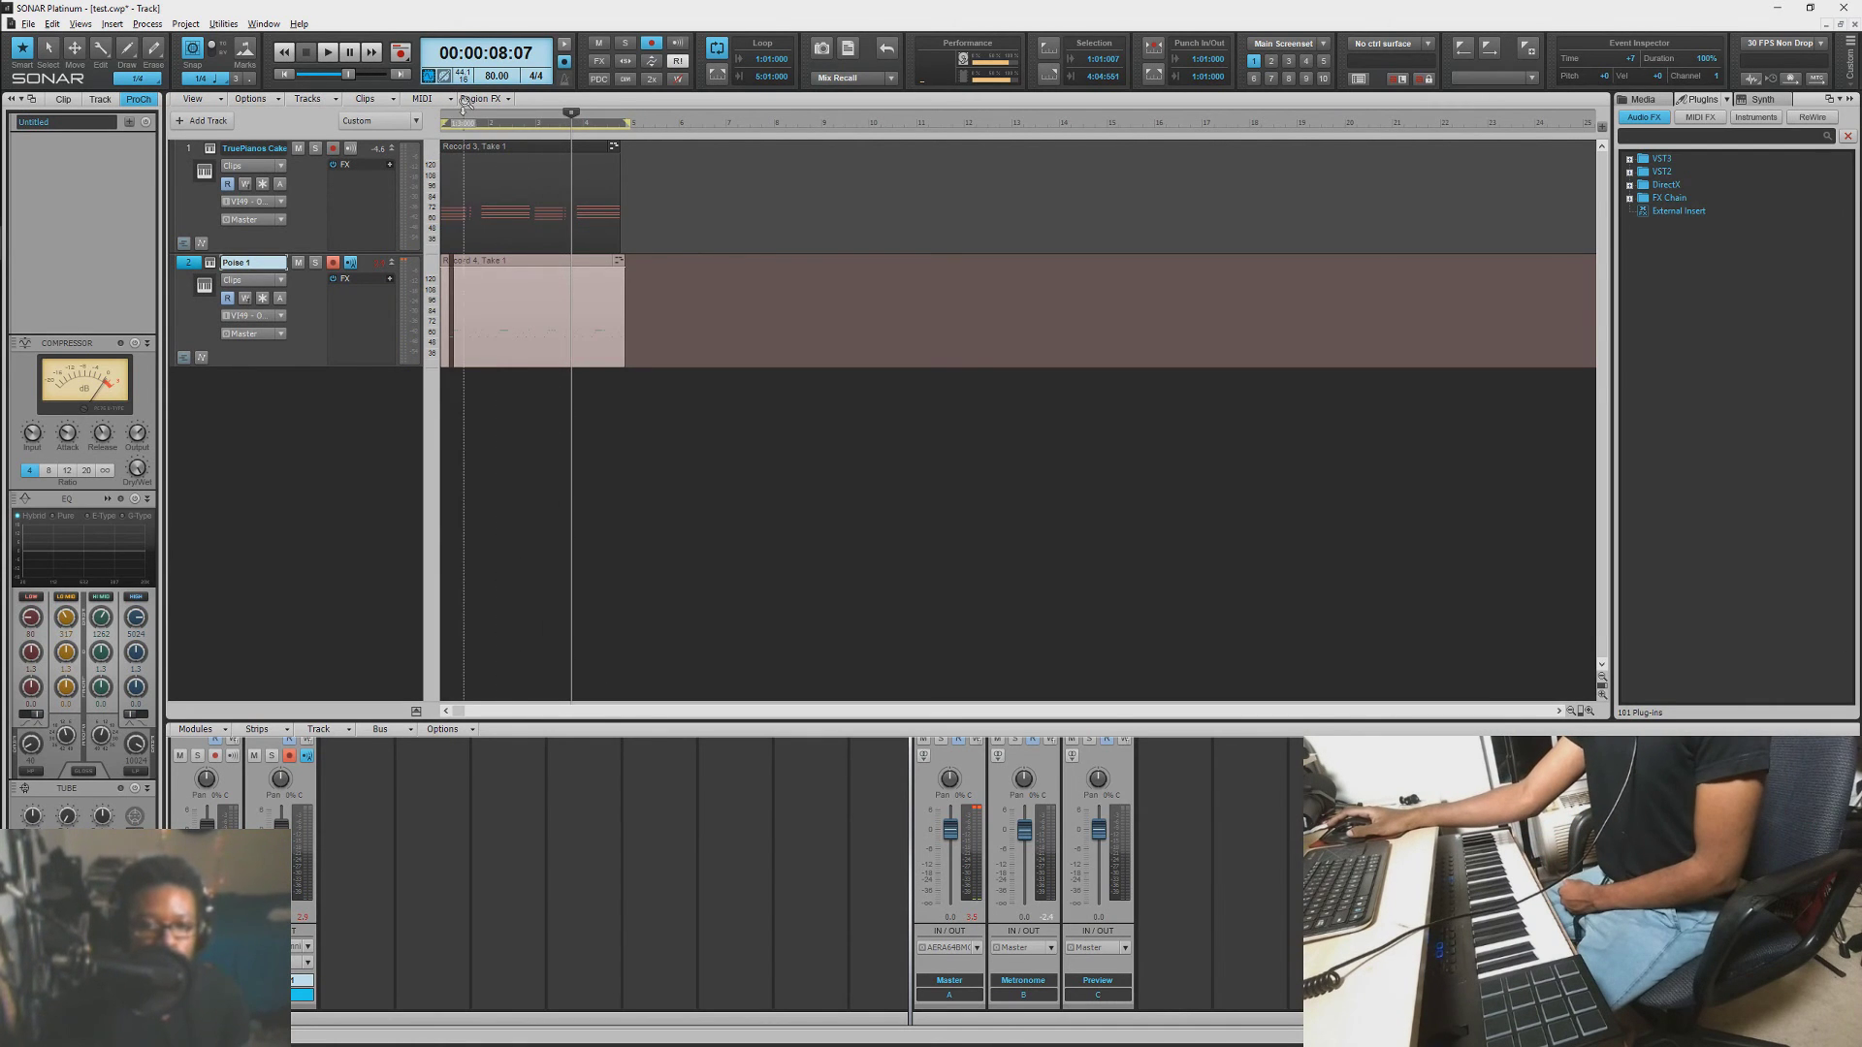
{"action": "left_click", "coordinate": [285, 54]}
{"action": "left_click", "coordinate": [329, 54]}
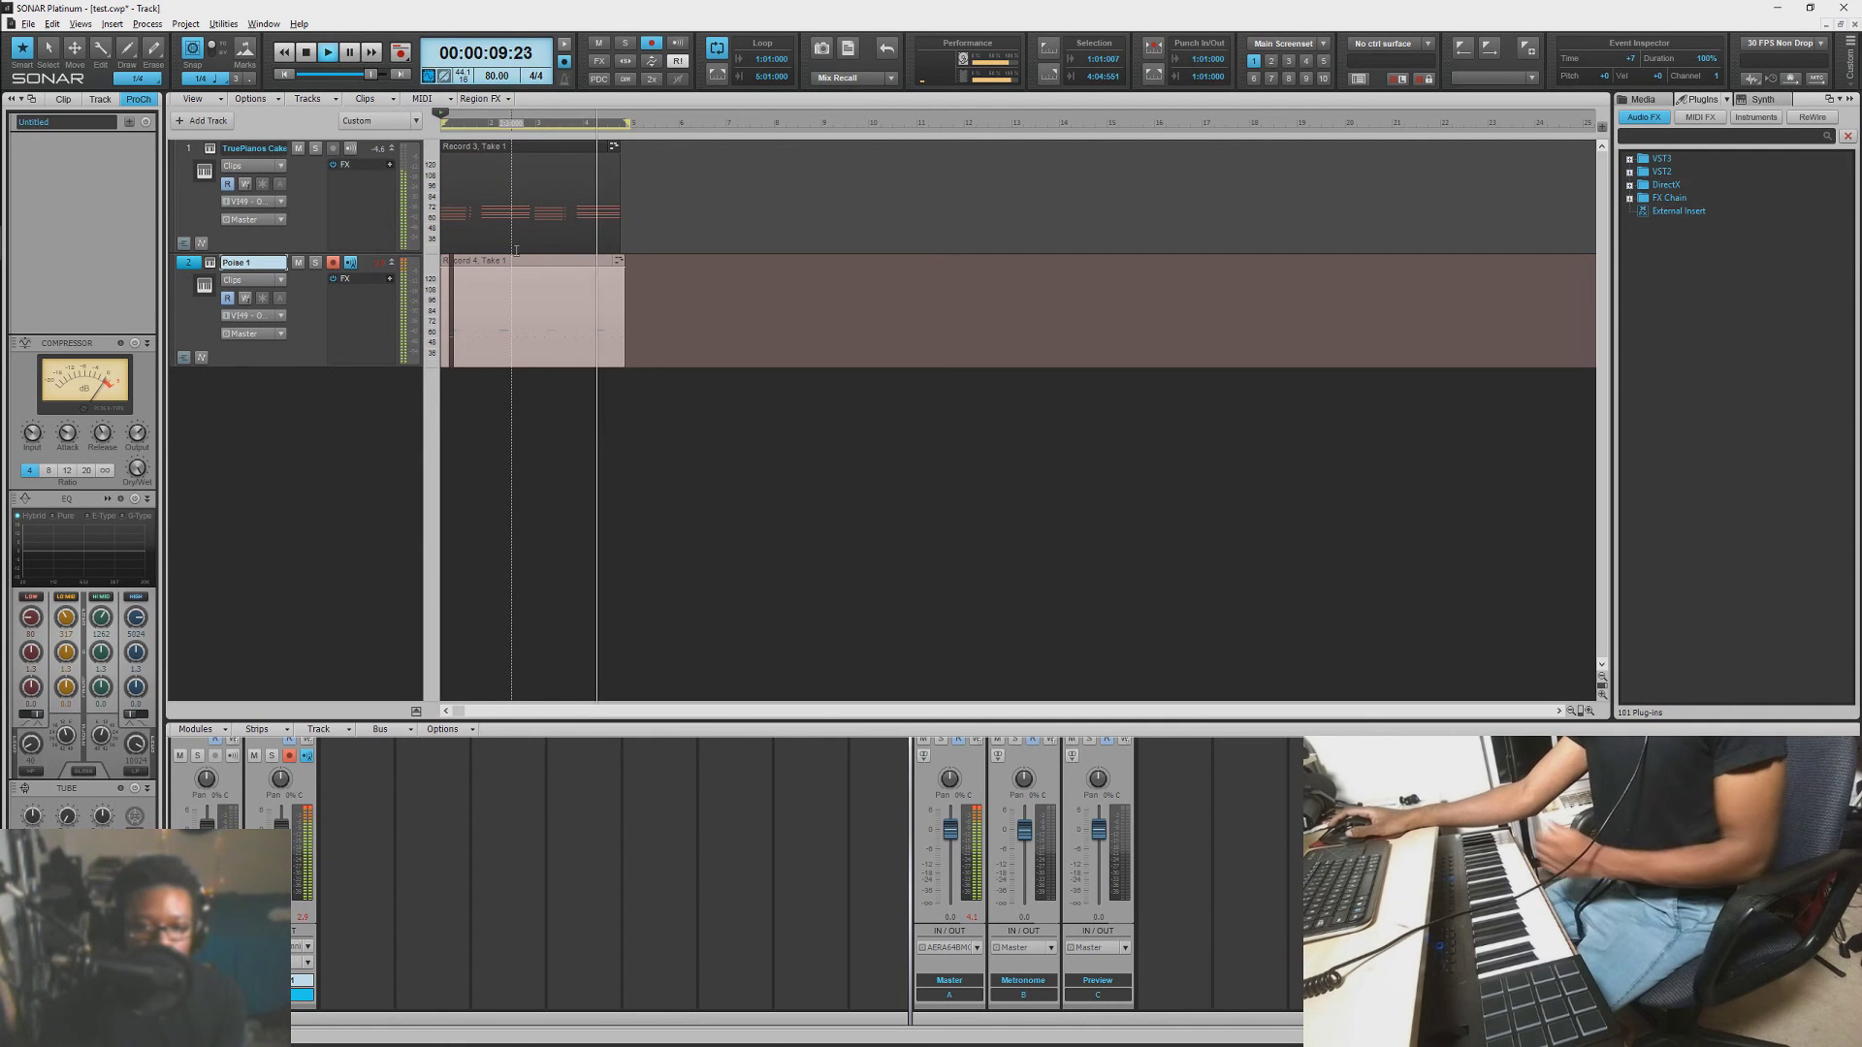
{"action": "key", "text": "space"}
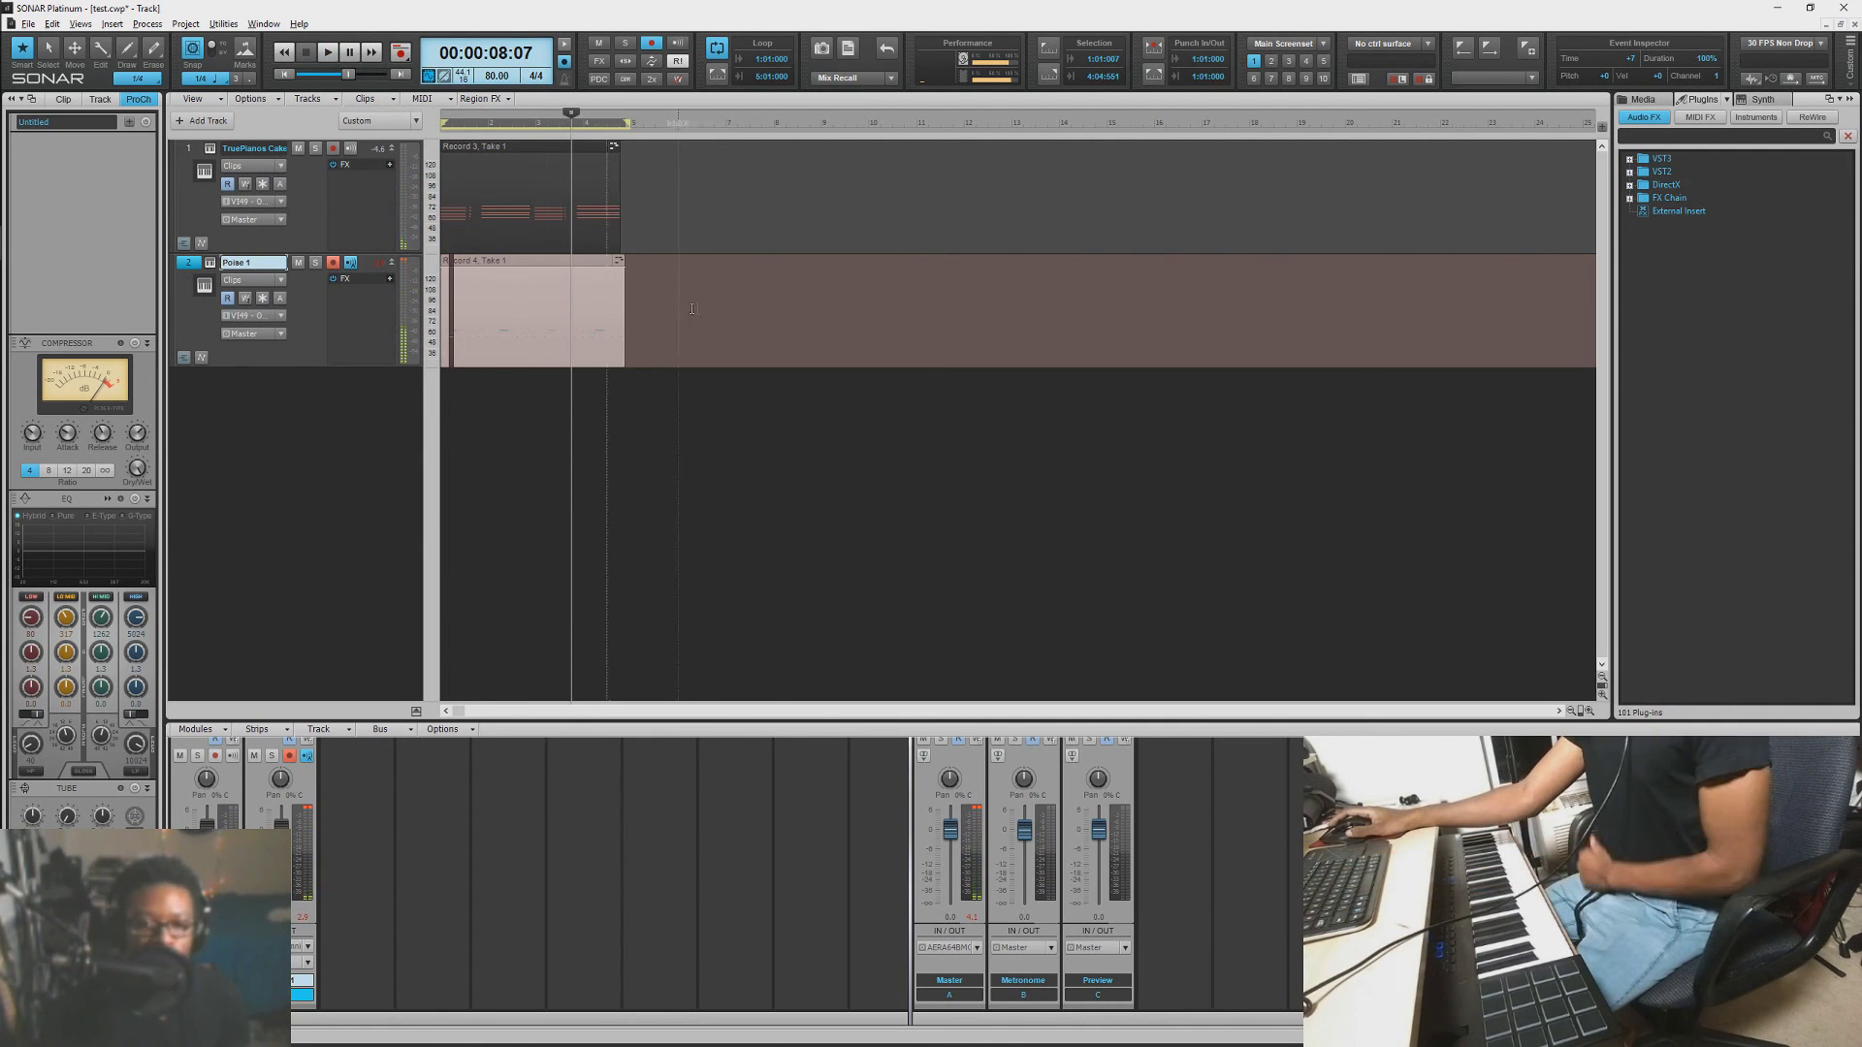
Step: Quantize the material on the Poise 1 track with the duration set to 1/32
{"action": "left_click", "coordinate": [702, 310]}
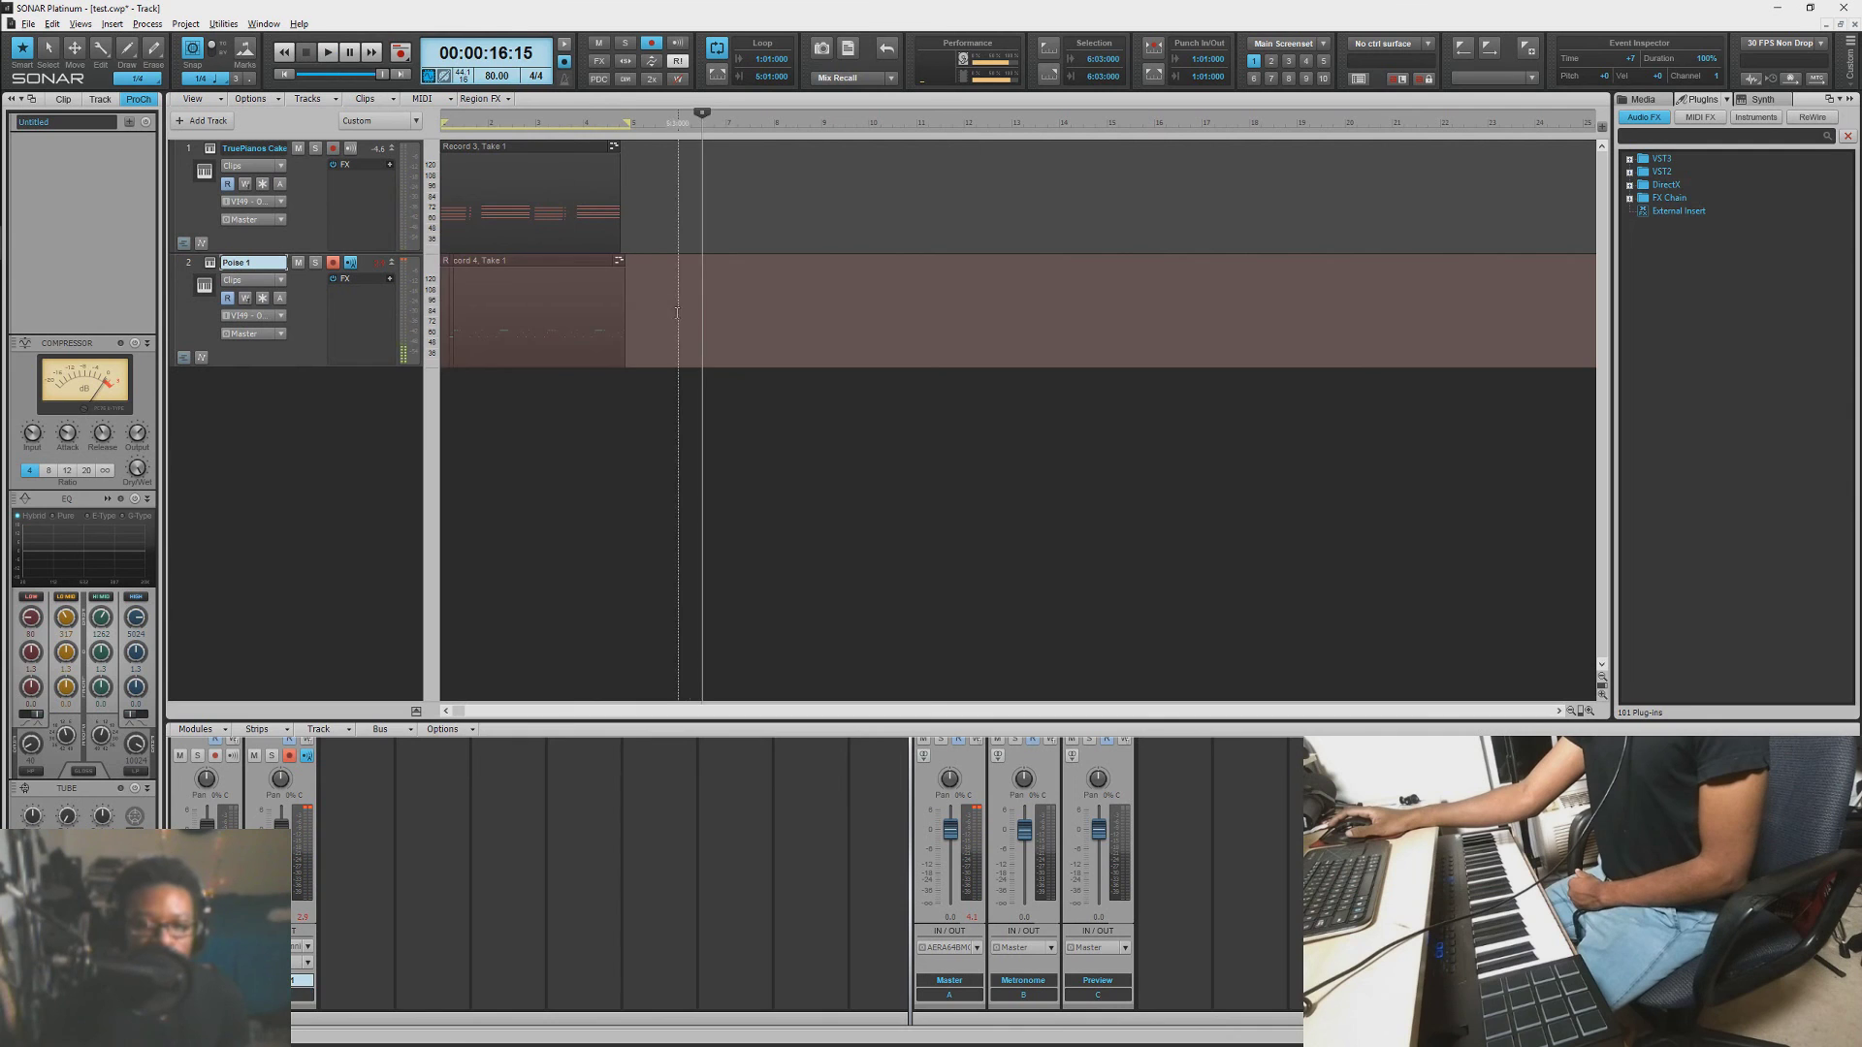
{"action": "left_click", "coordinate": [431, 311]}
{"action": "left_click", "coordinate": [148, 24]}
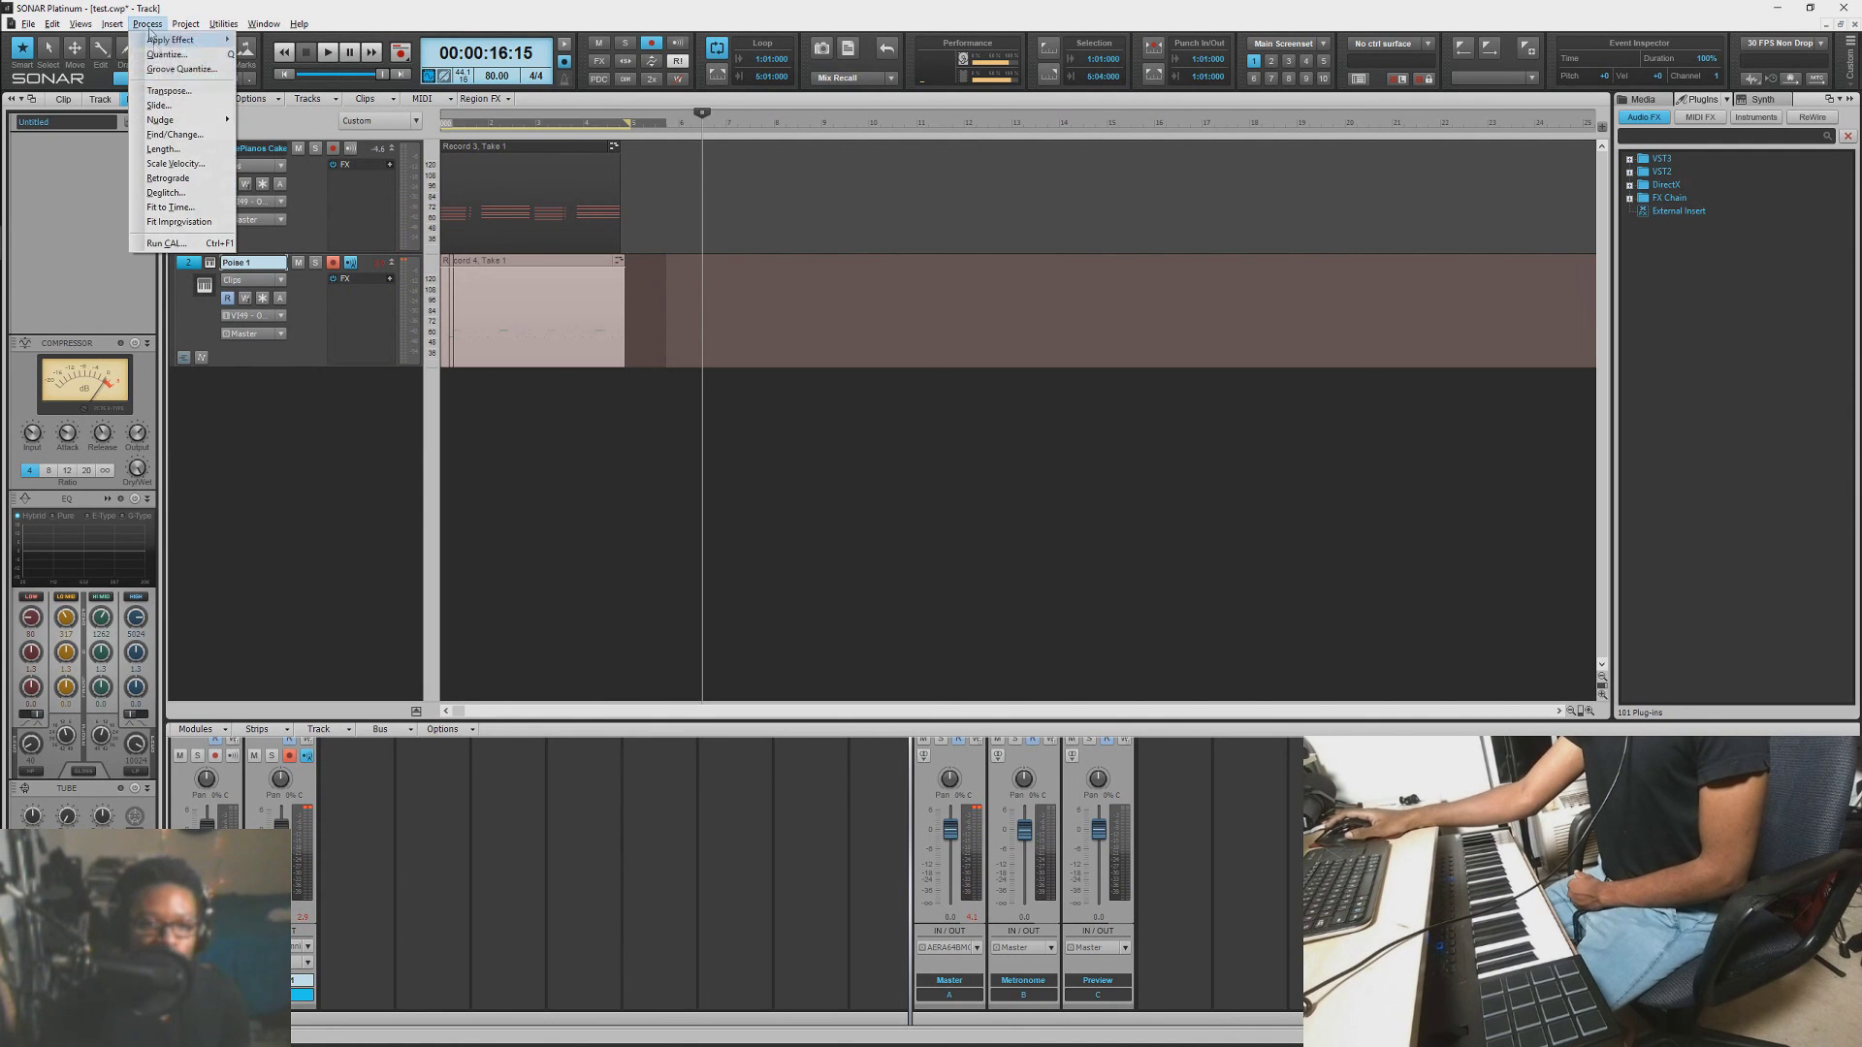
{"action": "left_click", "coordinate": [165, 54]}
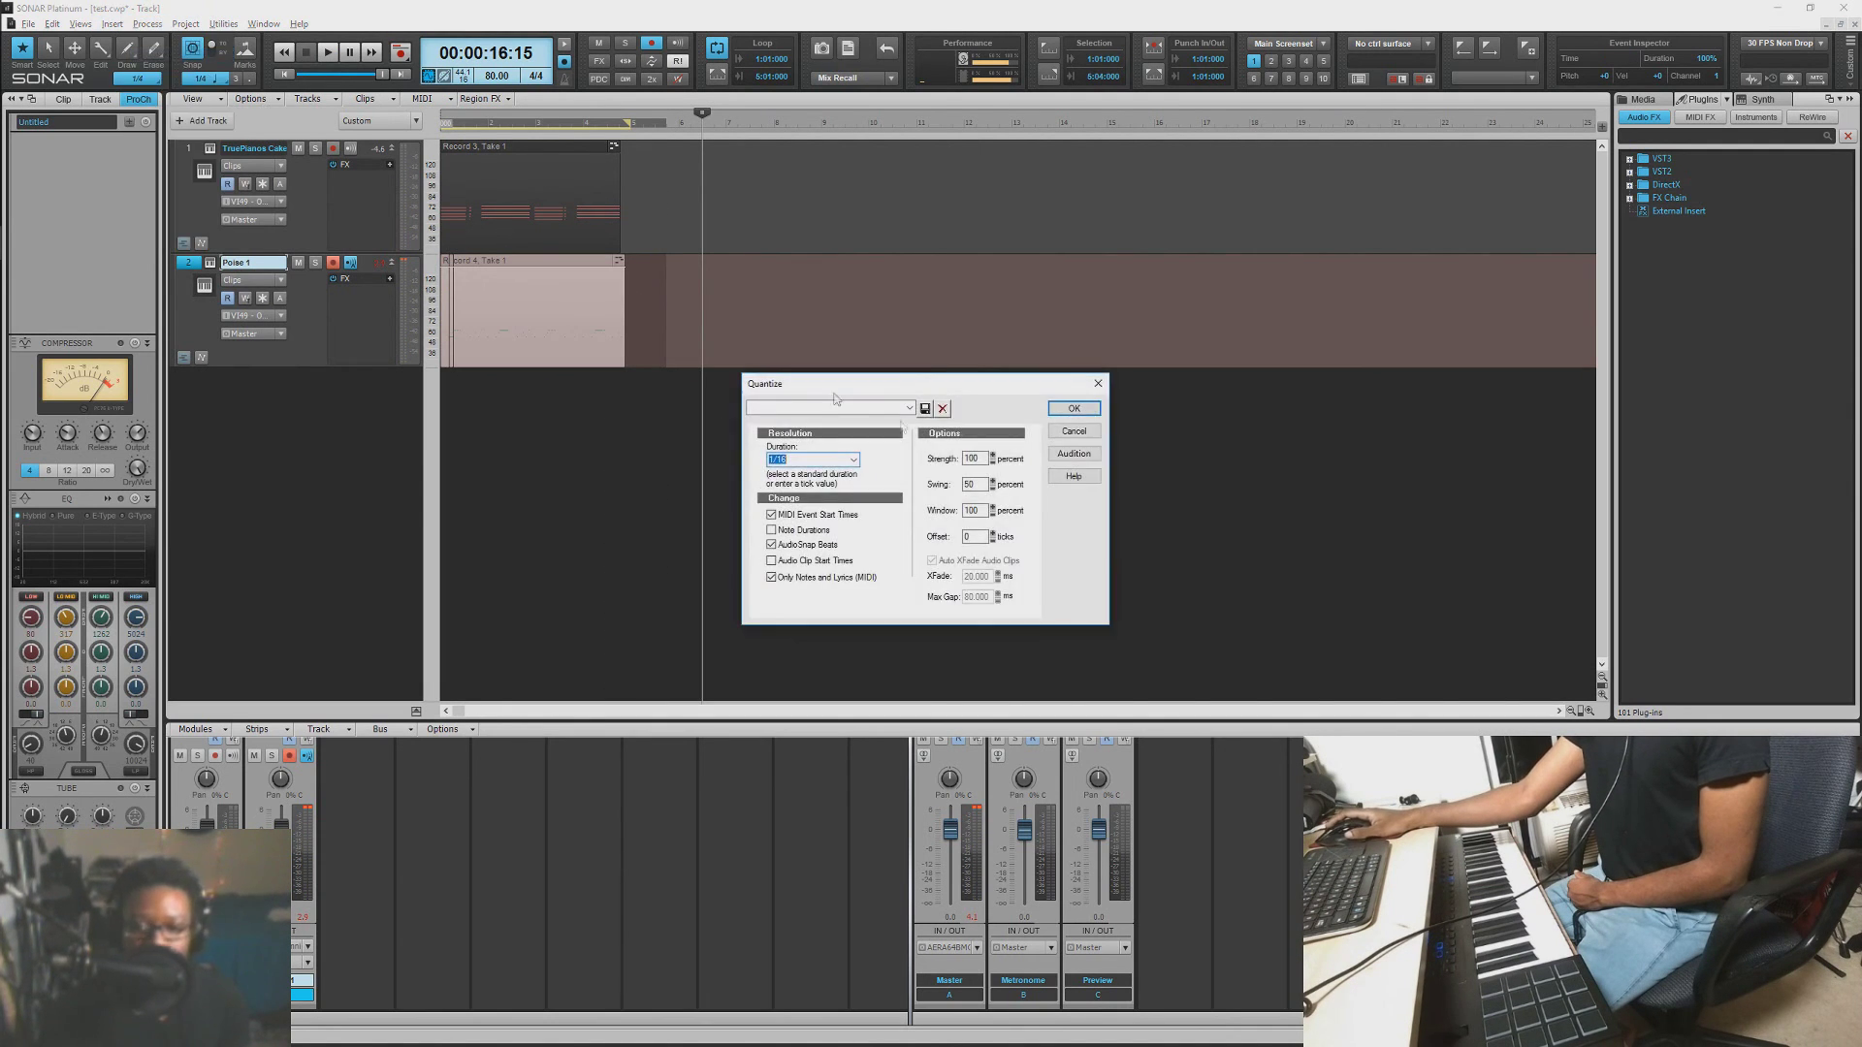
{"action": "left_click", "coordinate": [853, 459]}
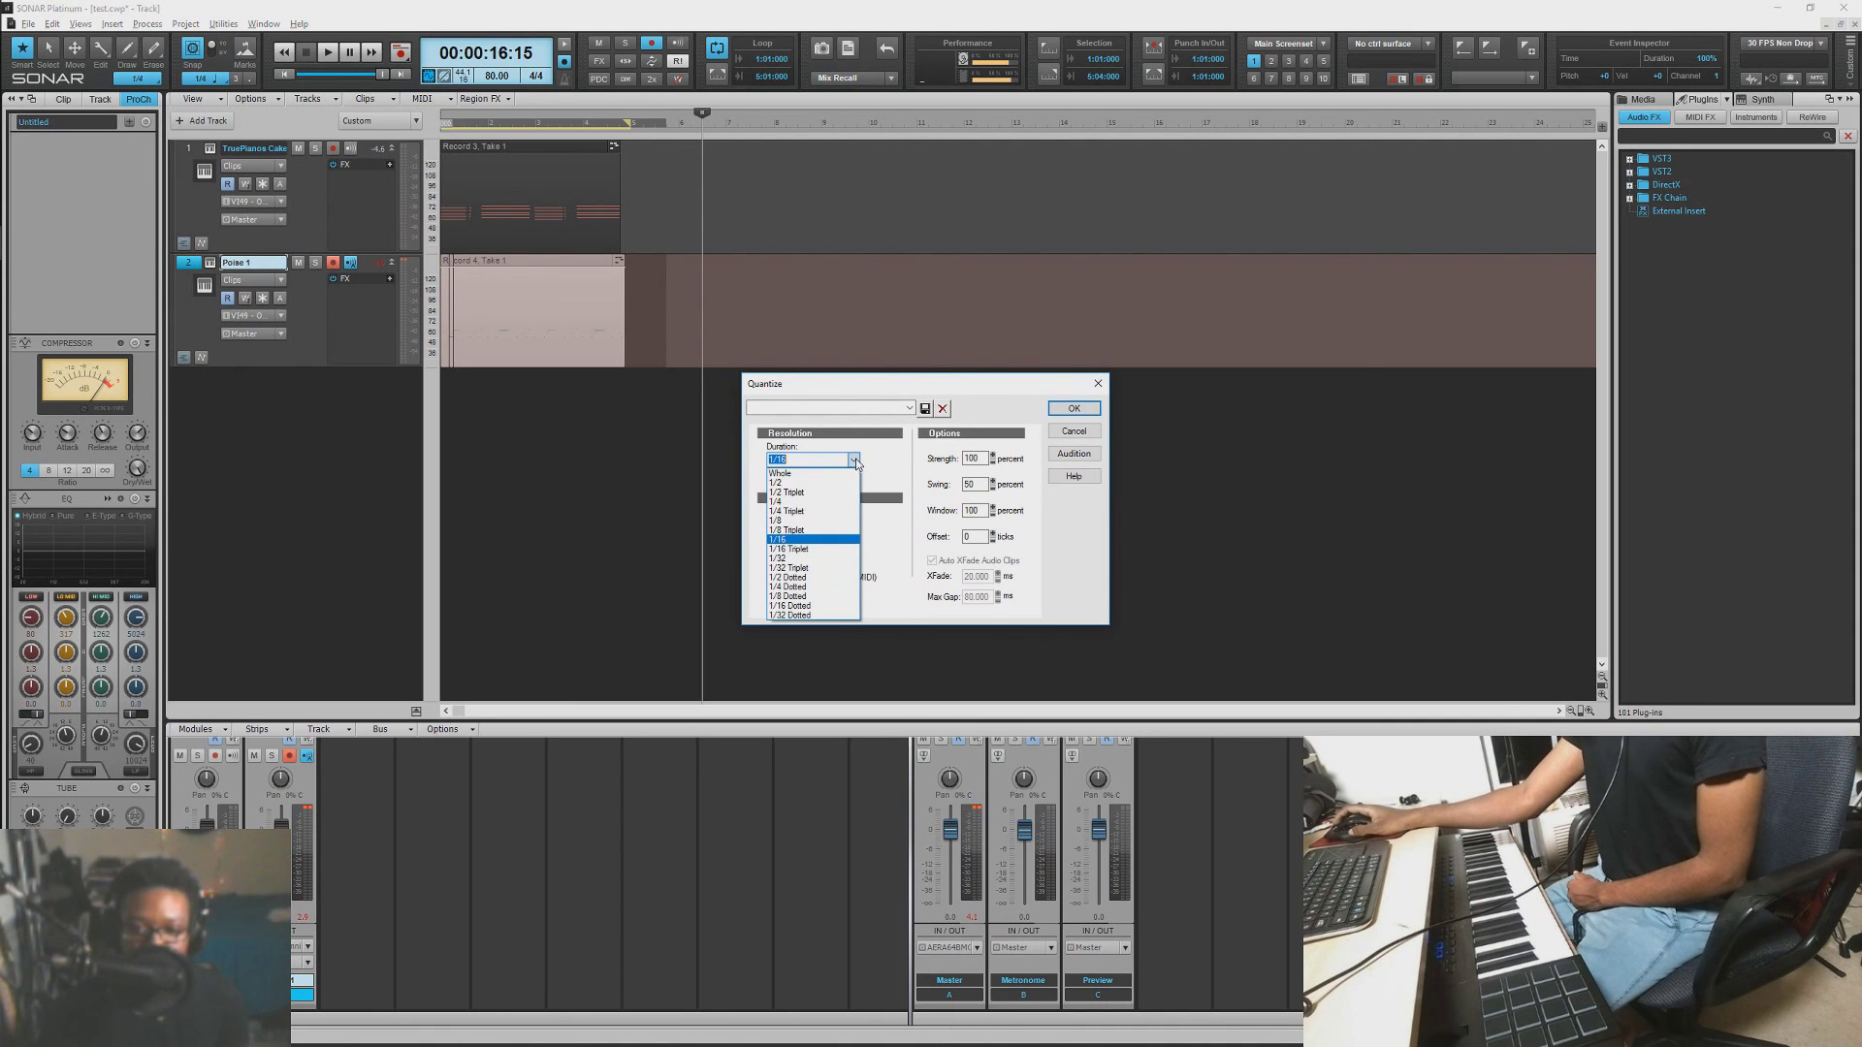
{"action": "left_click", "coordinate": [791, 558]}
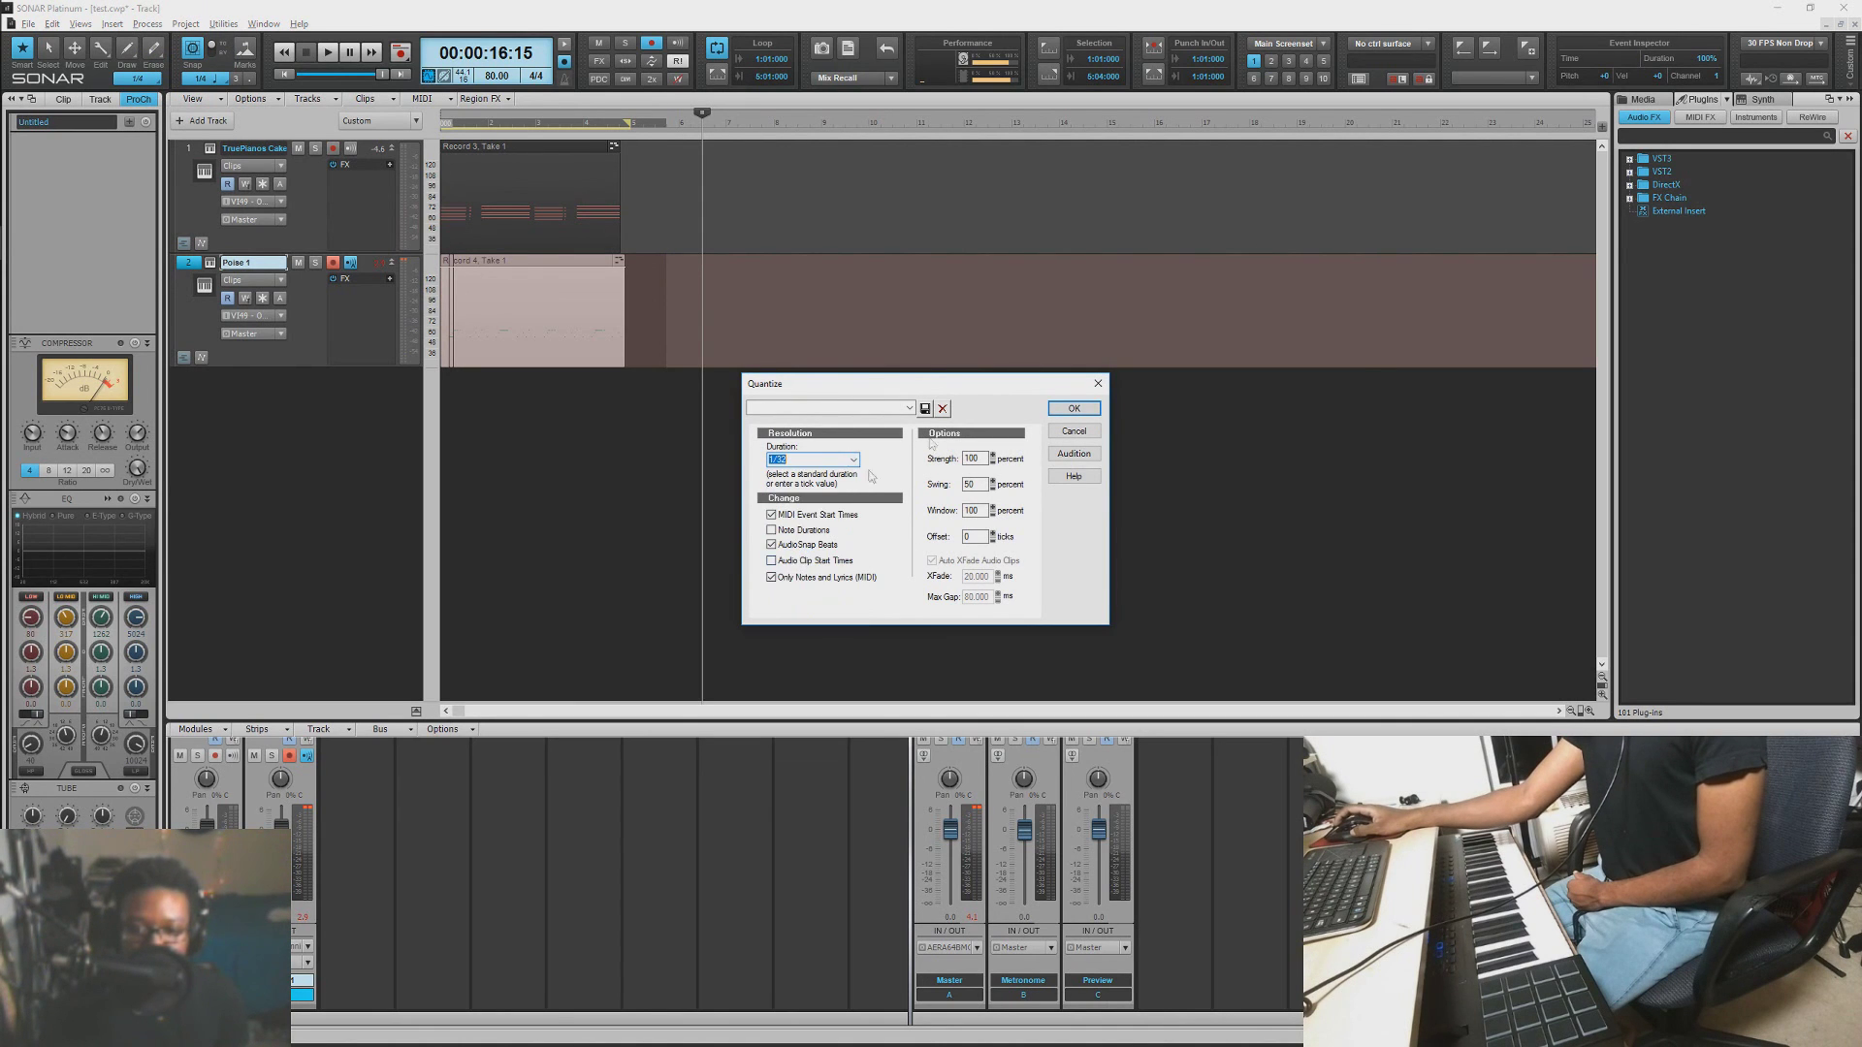
{"action": "left_click", "coordinate": [1073, 408]}
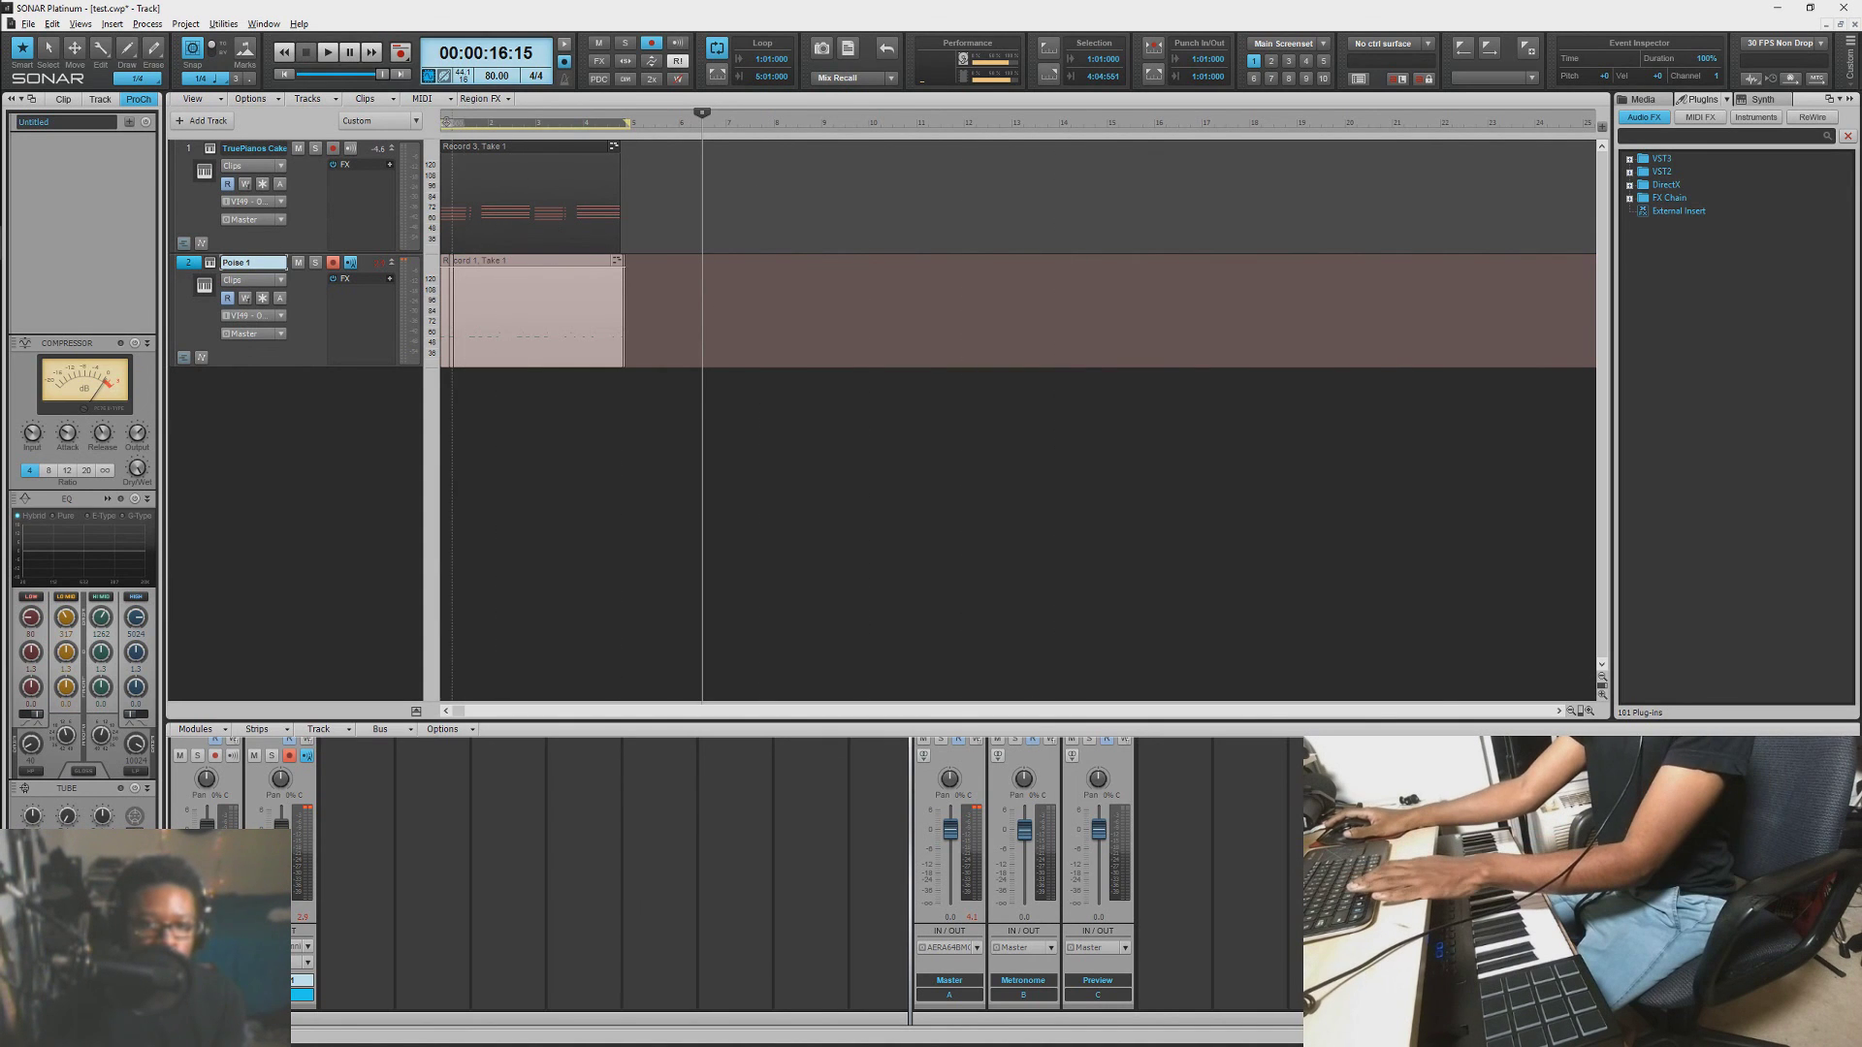
Step: Play the quantized drums and piano together from the project start, and stop playback
{"action": "left_click", "coordinate": [285, 76]}
{"action": "key", "text": "space"}
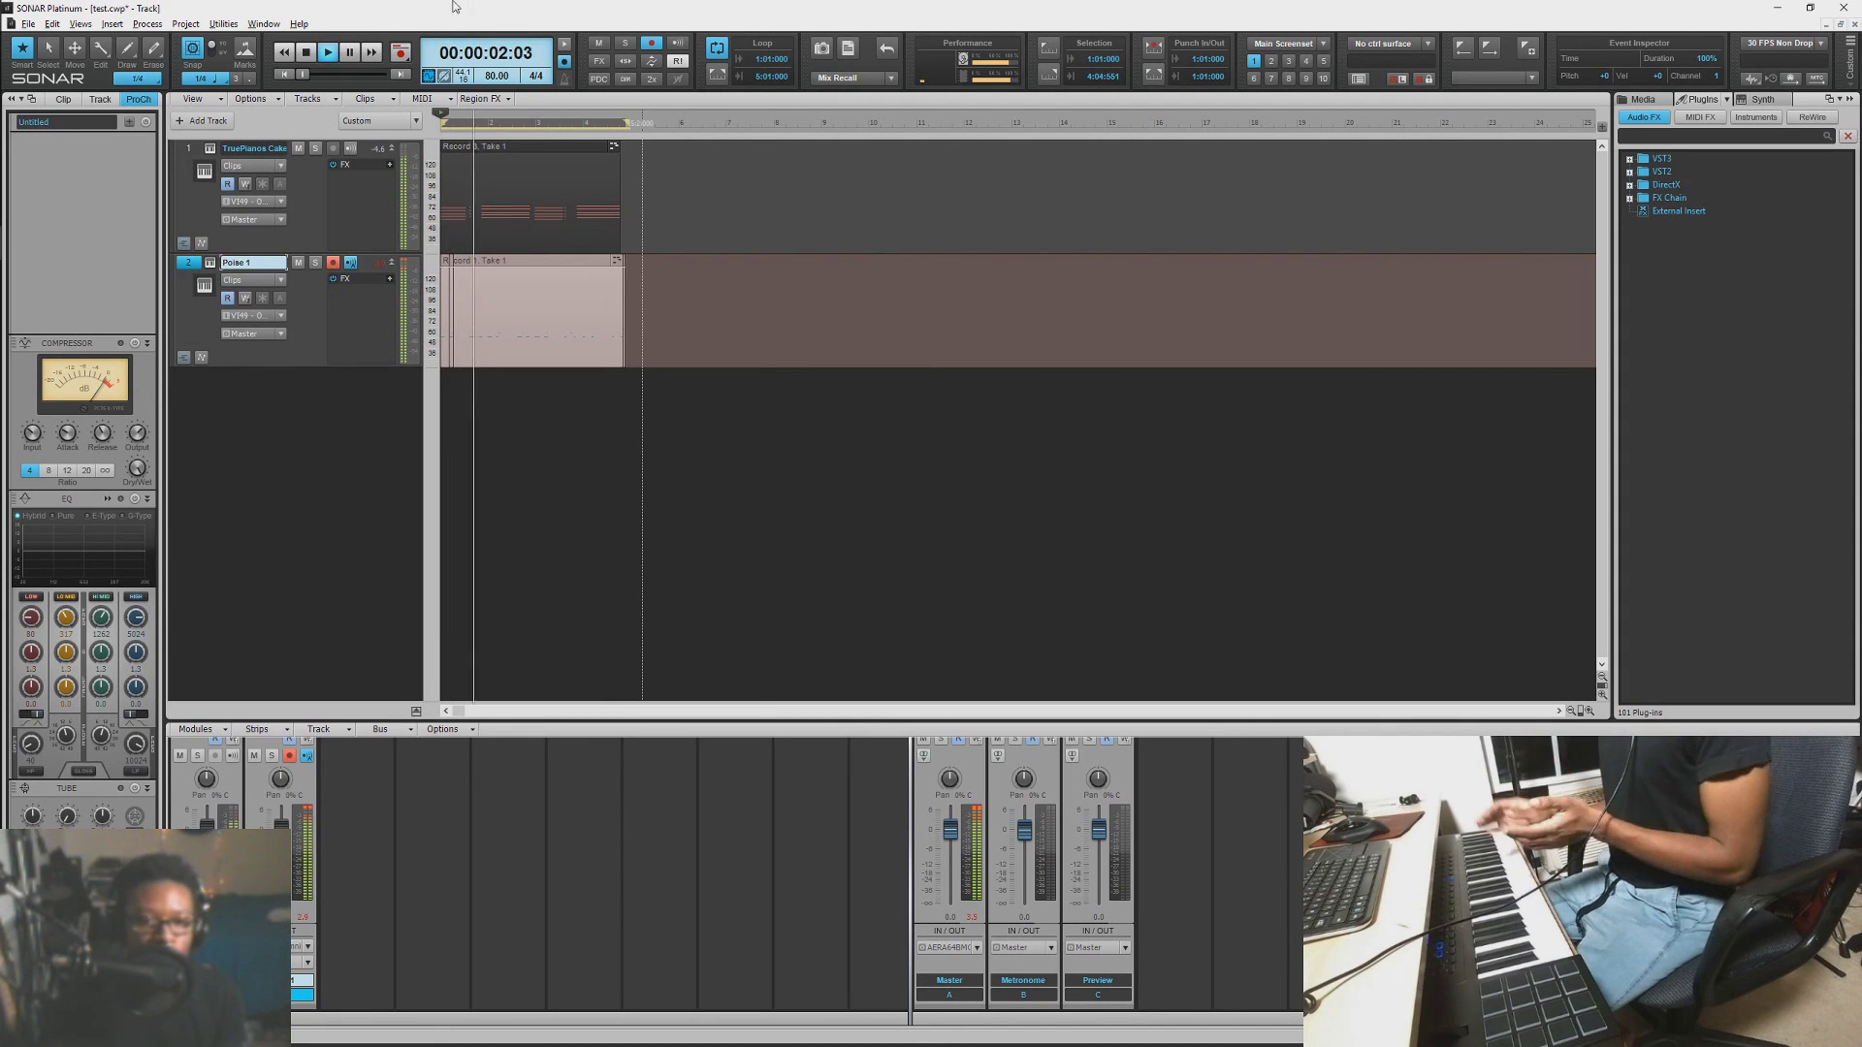
{"action": "key", "text": "space"}
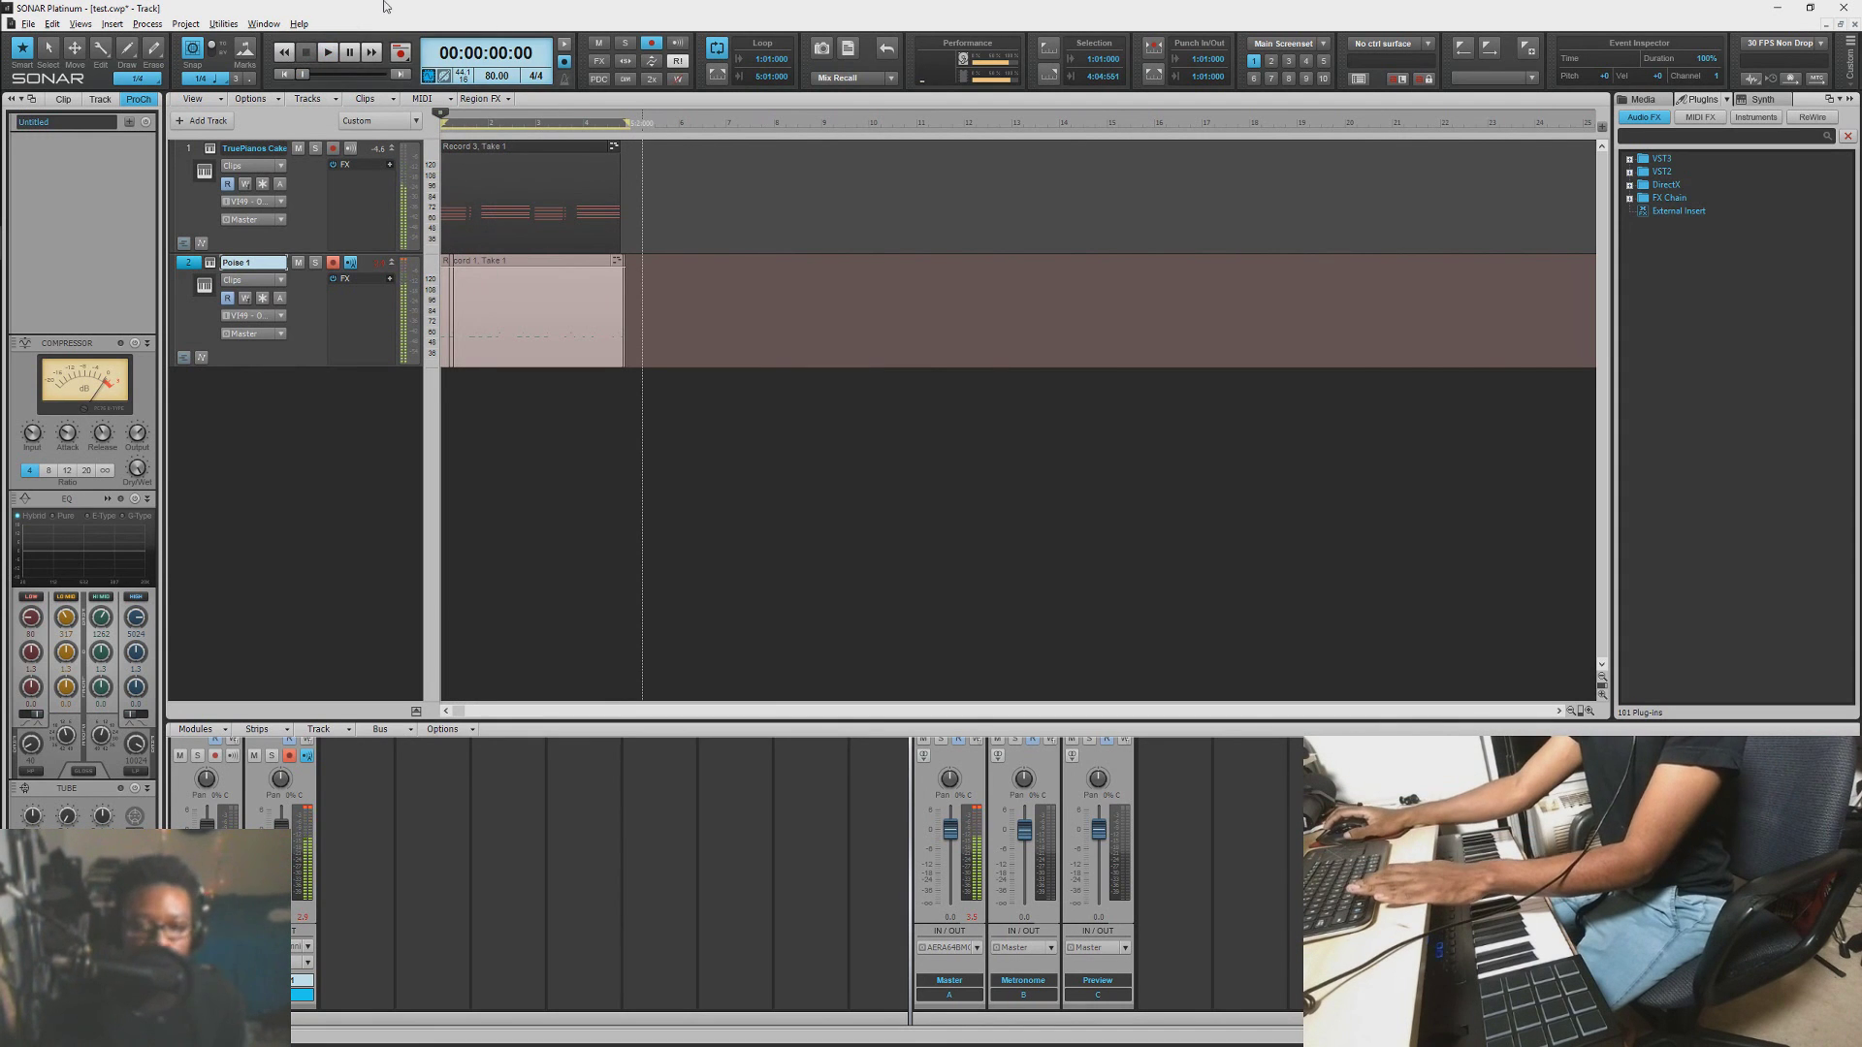